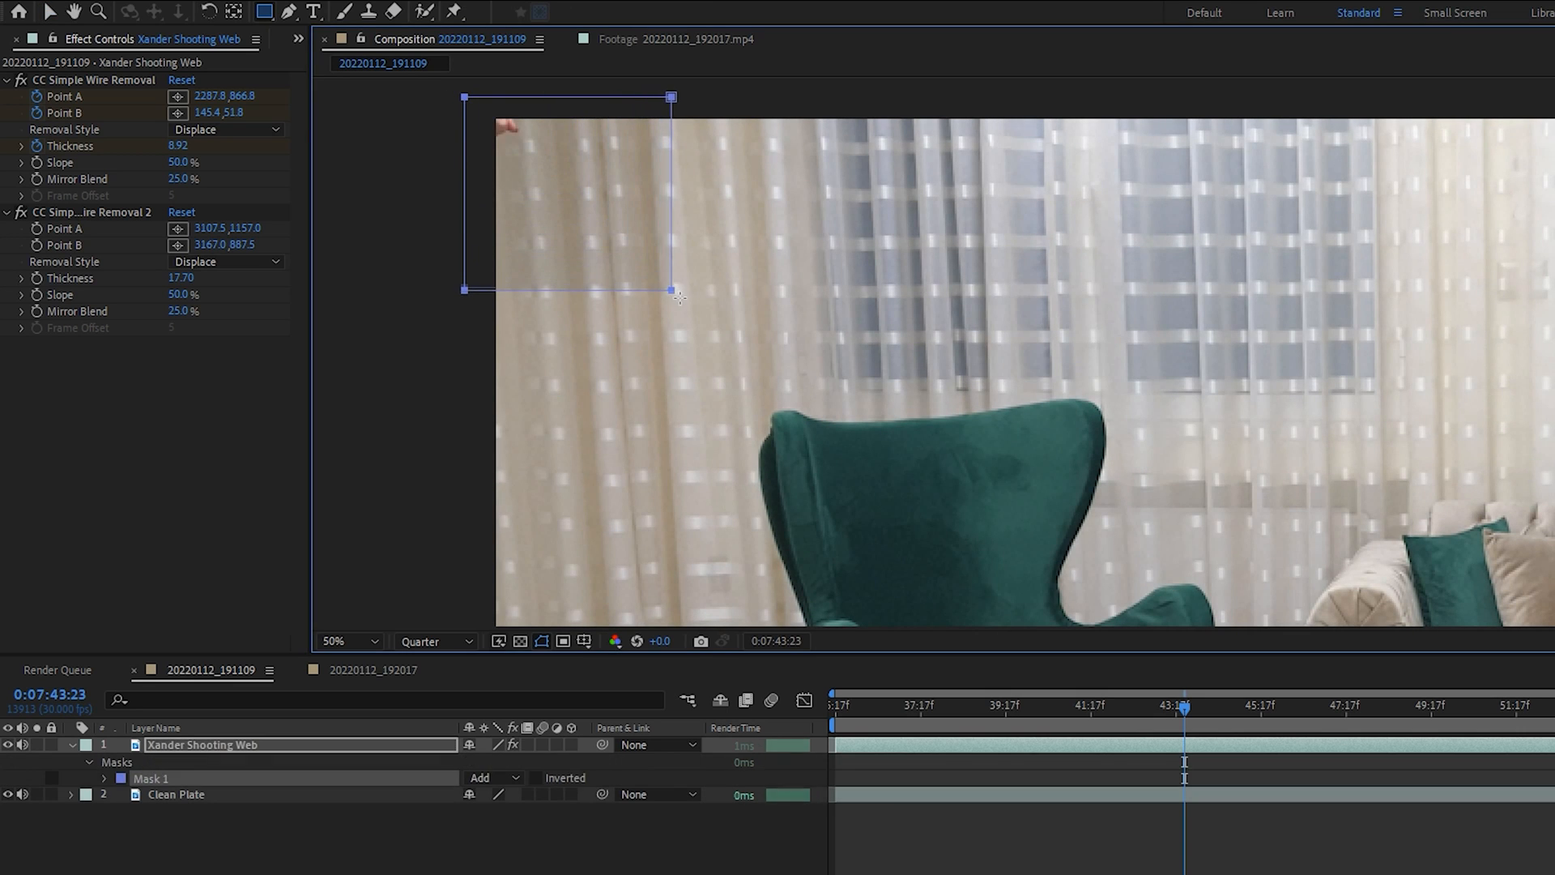
Feather Mask 1 on the Xander Shooting Web layer by 71 pixels and invert the mask
{"action": "key", "text": "v"}
{"action": "key", "text": "f"}
{"action": "left_click_drag", "start_coordinate": [487, 778], "coordinate": [542, 779]}
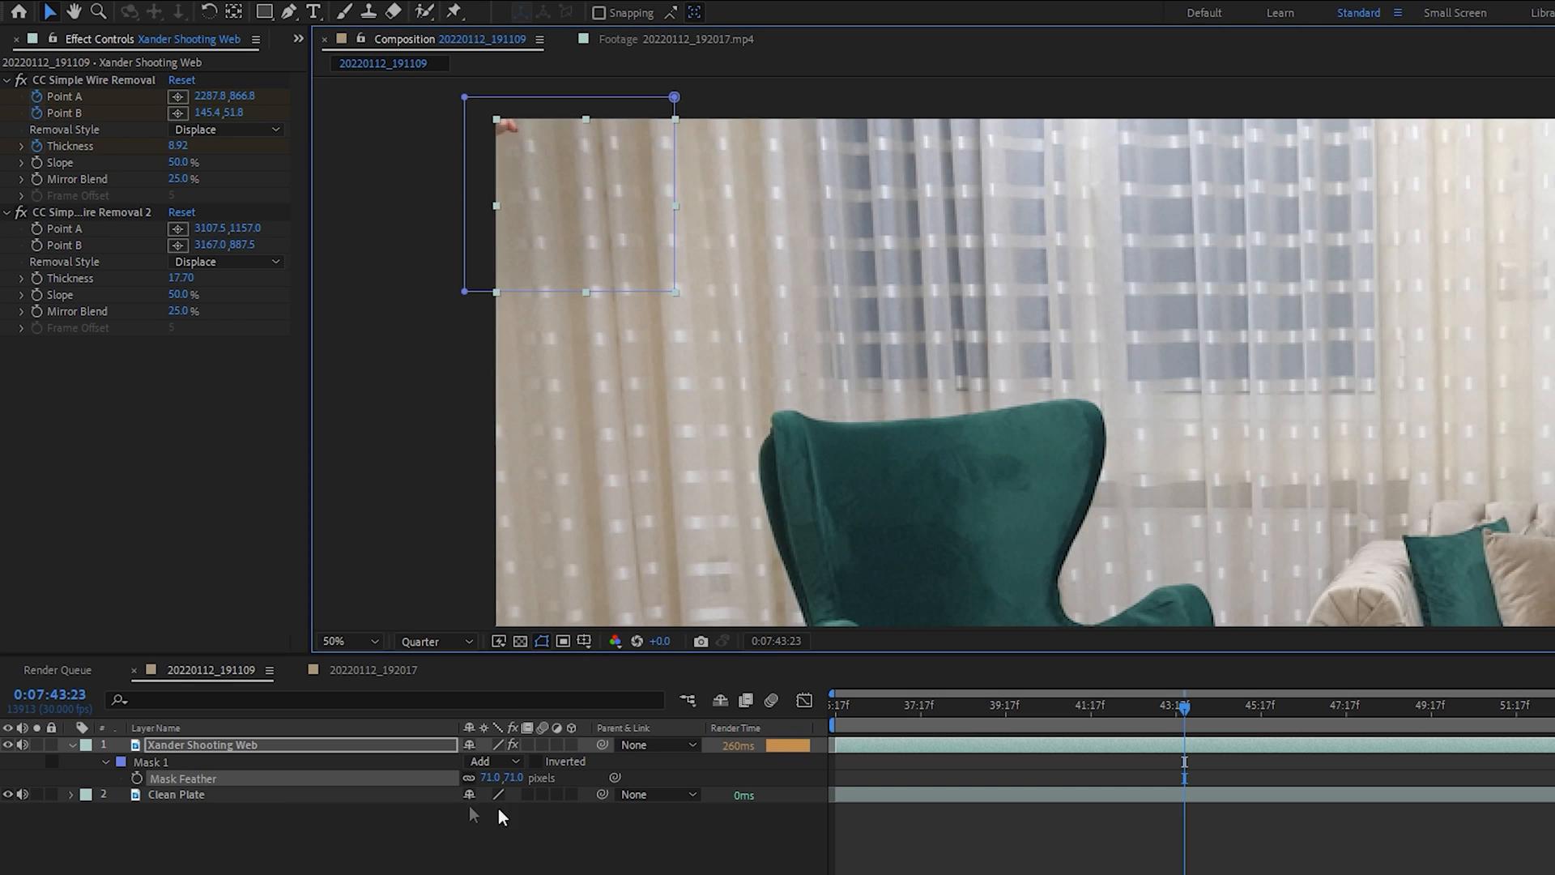
{"action": "left_click", "coordinate": [535, 761]}
{"action": "left_click", "coordinate": [442, 499]}
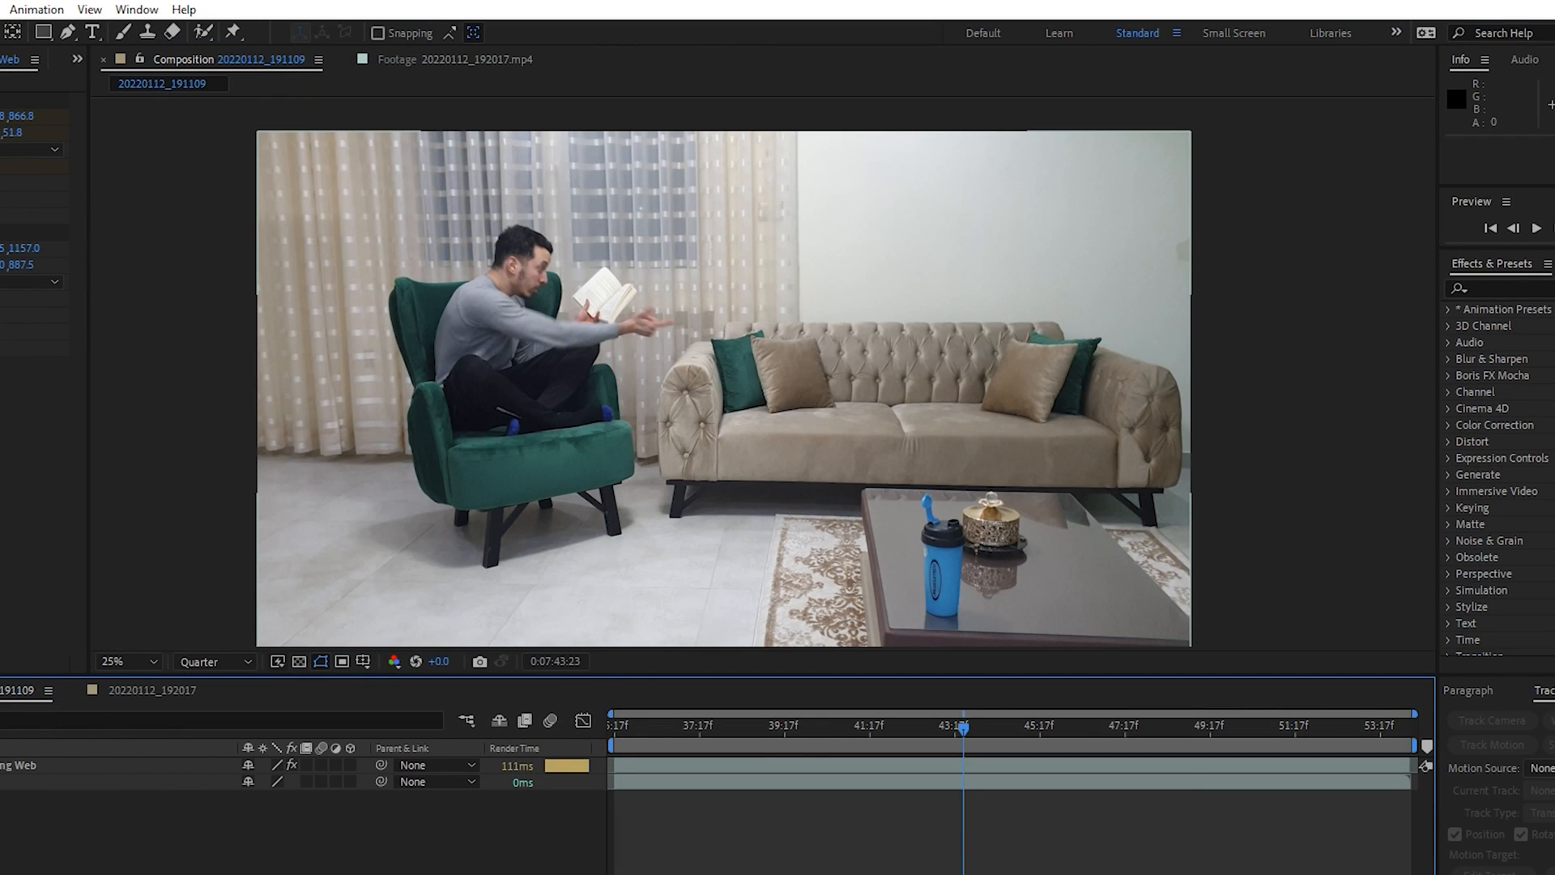
Draw a straight line on a new shape layer with the Pen tool, from the man's fingertip to the far beige pillow
{"action": "key", "text": "g"}
{"action": "key", "text": "period"}
{"action": "left_click", "coordinate": [584, 270]}
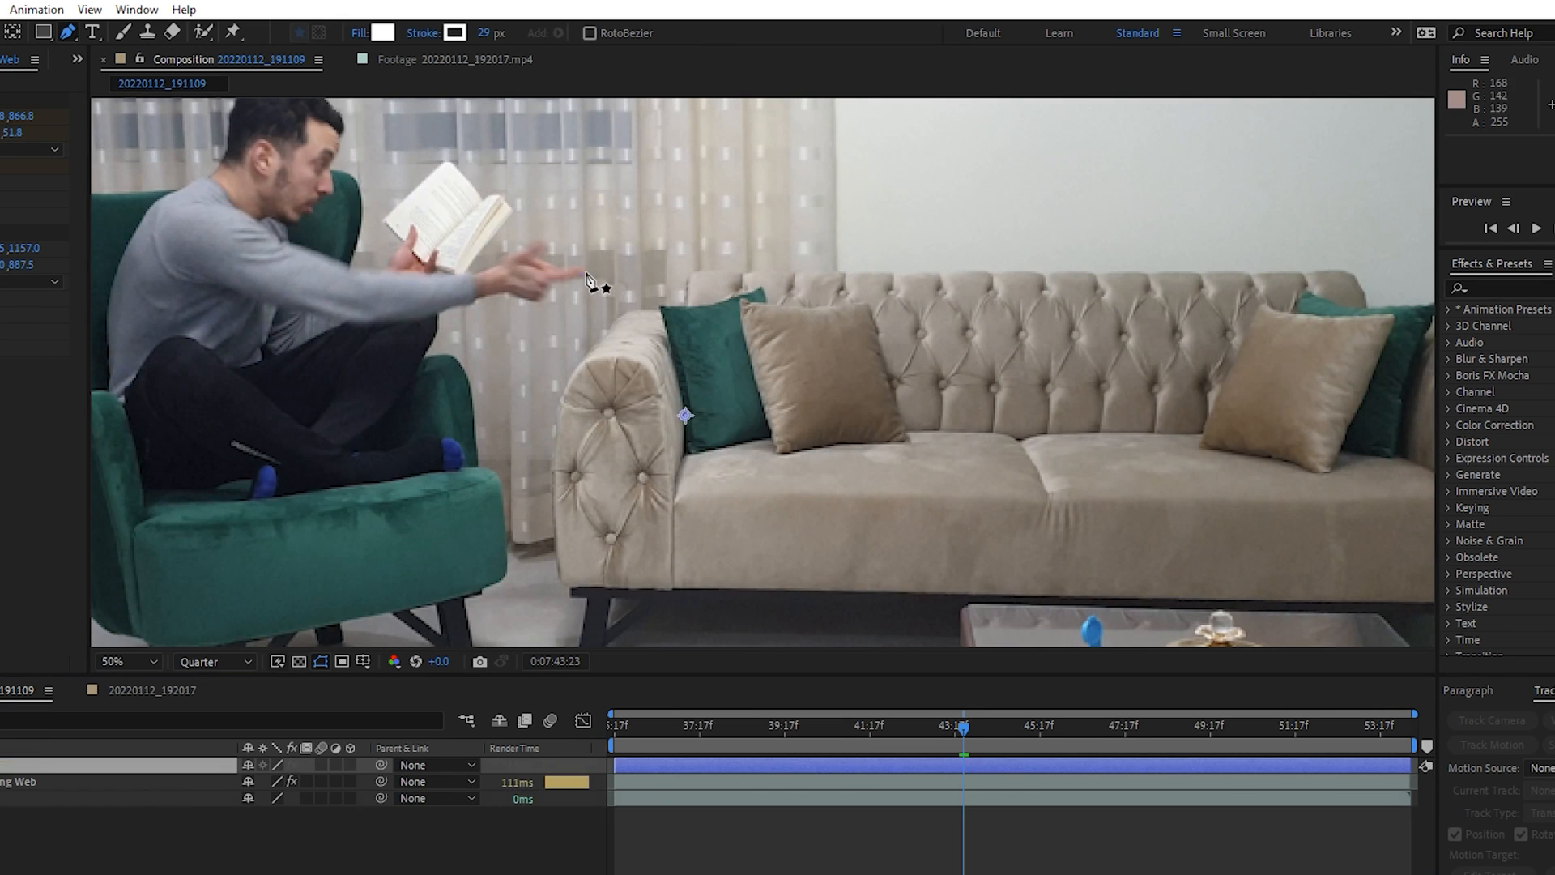
{"action": "left_click", "coordinate": [1270, 375]}
{"action": "key", "text": "v"}
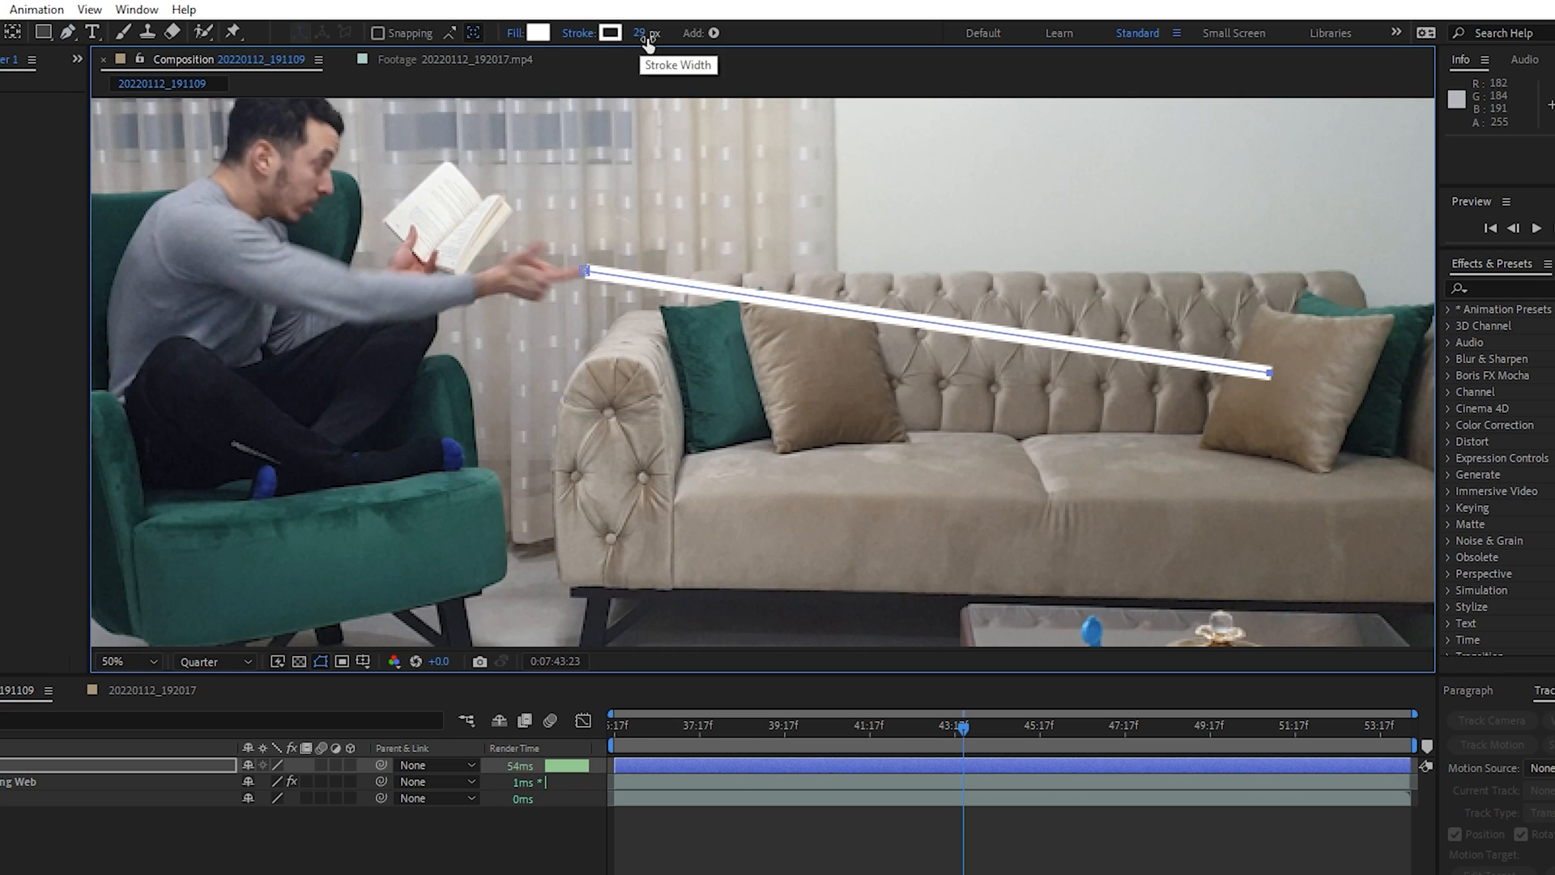
Set the line's stroke width to 3 px and its fill to None
{"action": "left_click", "coordinate": [645, 39]}
{"action": "type", "text": "3"}
{"action": "key", "text": "Return"}
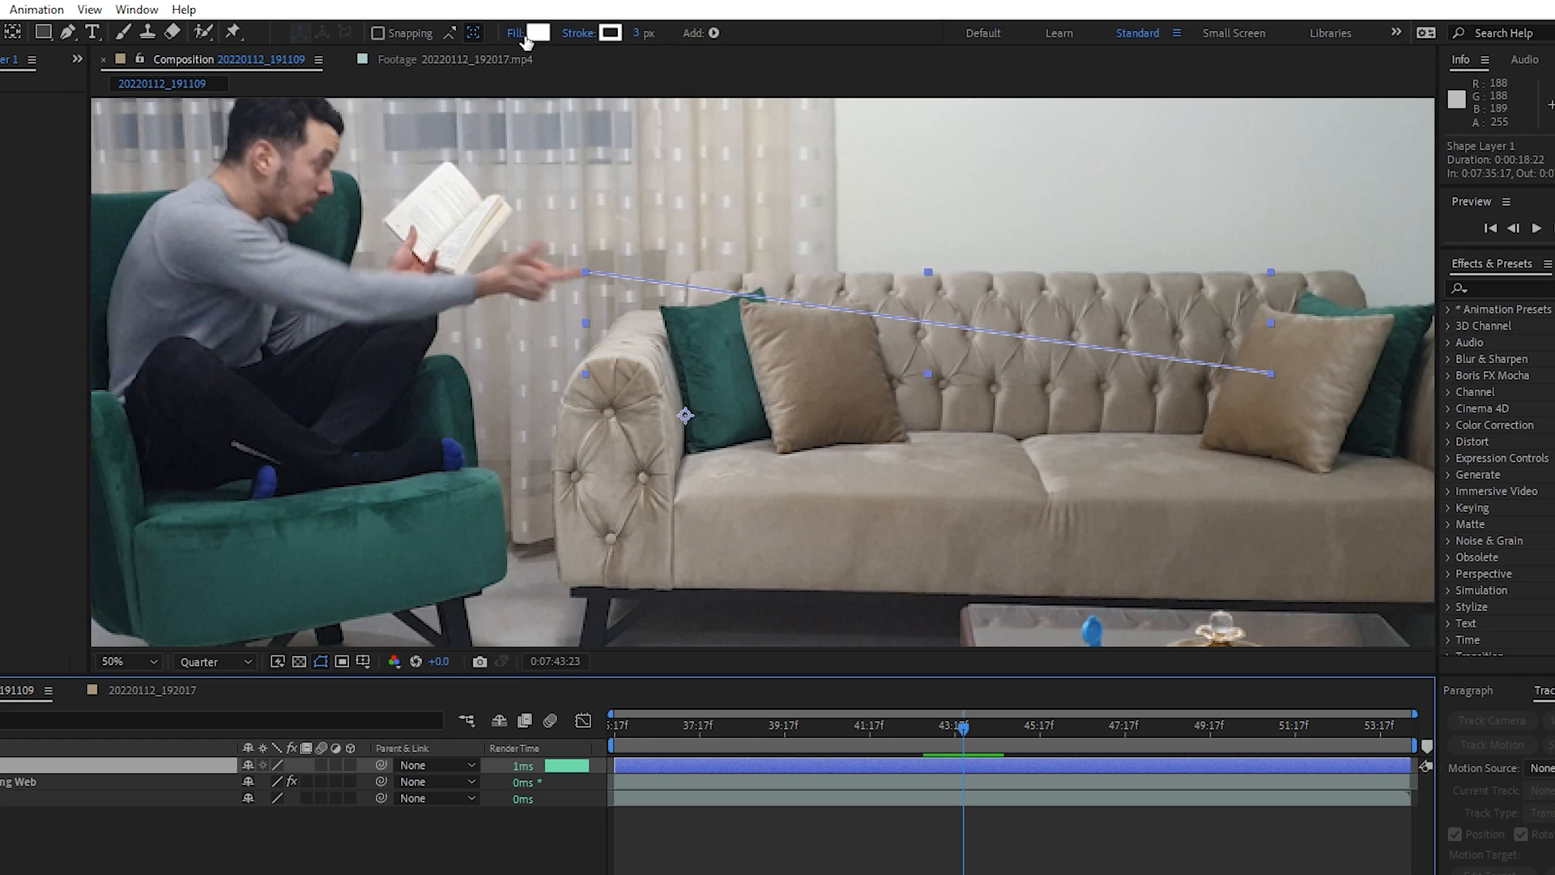
{"action": "left_click", "coordinate": [516, 33]}
{"action": "left_click", "coordinate": [609, 458]}
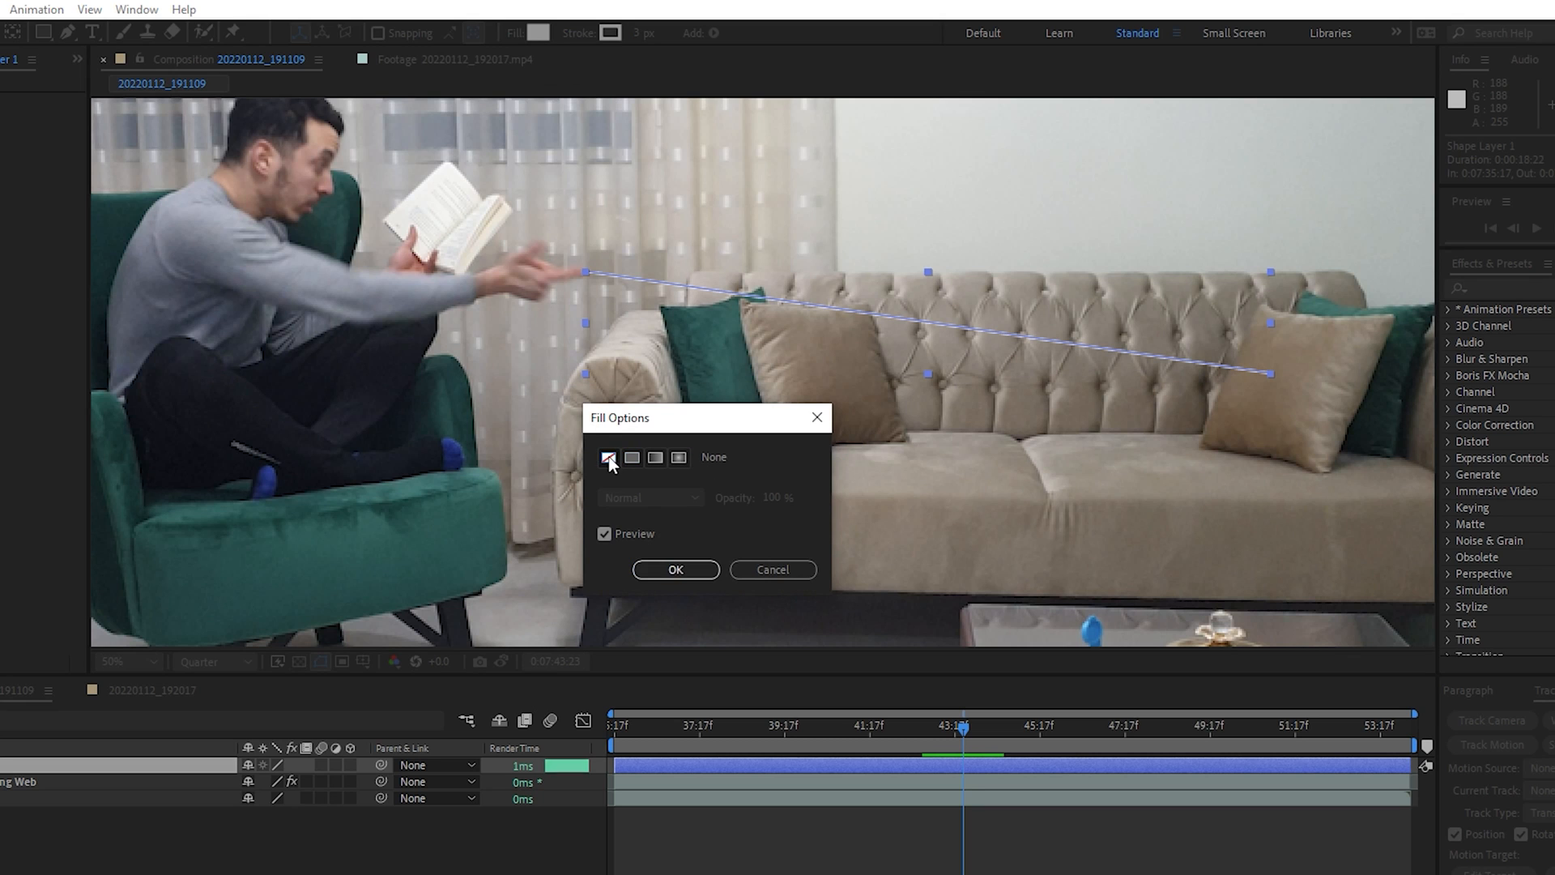
{"action": "left_click", "coordinate": [676, 570]}
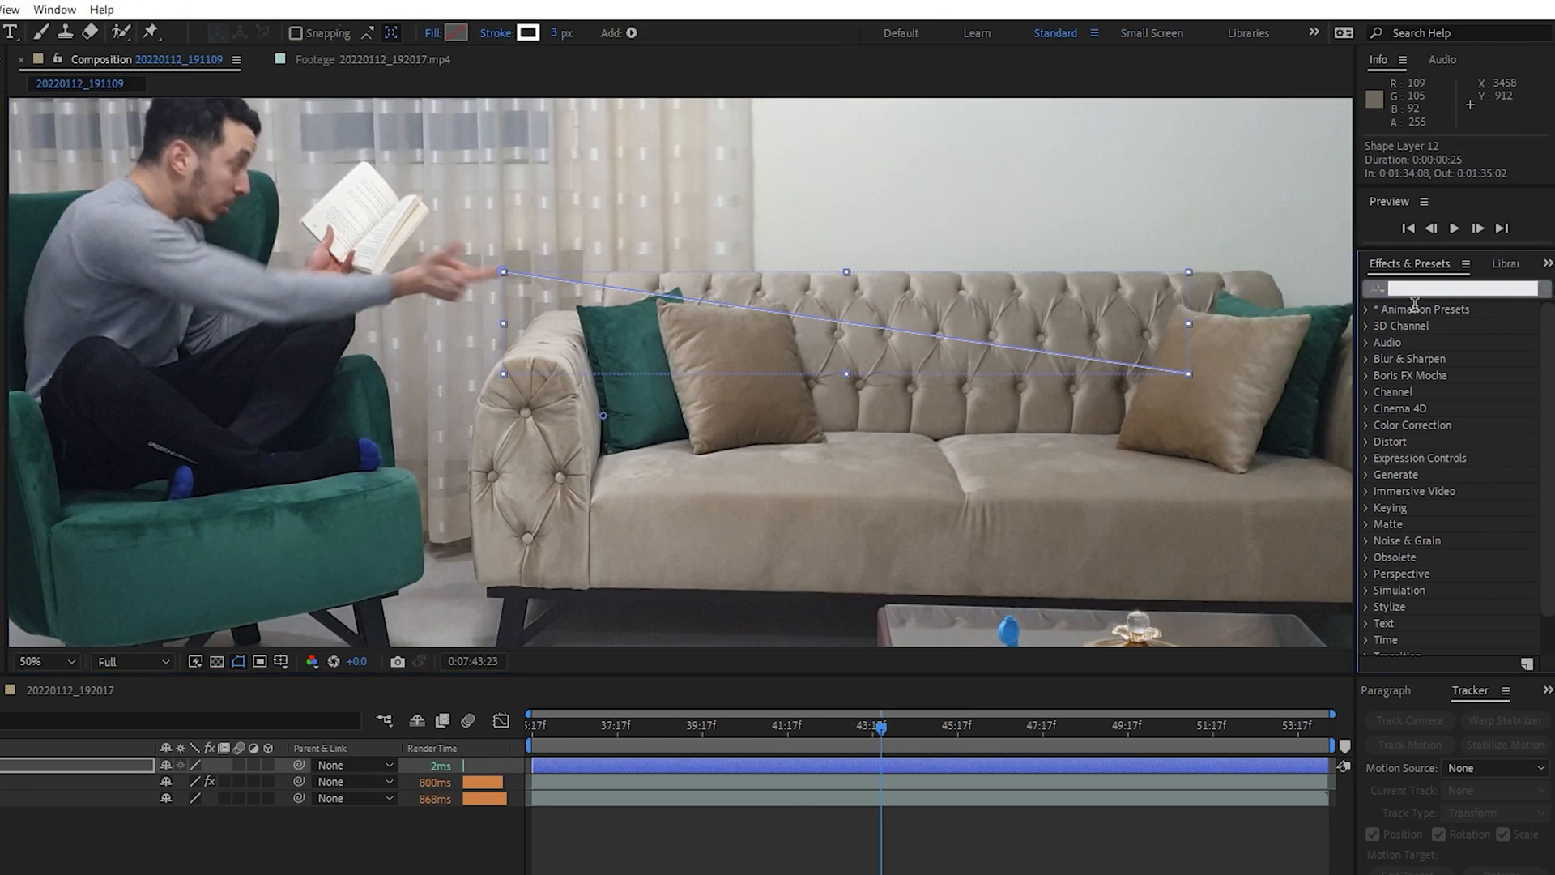
Apply CC Light Sweep to the line's shape layer and adjust its direction and width
{"action": "left_click", "coordinate": [1415, 293]}
{"action": "type", "text": "cc light"}
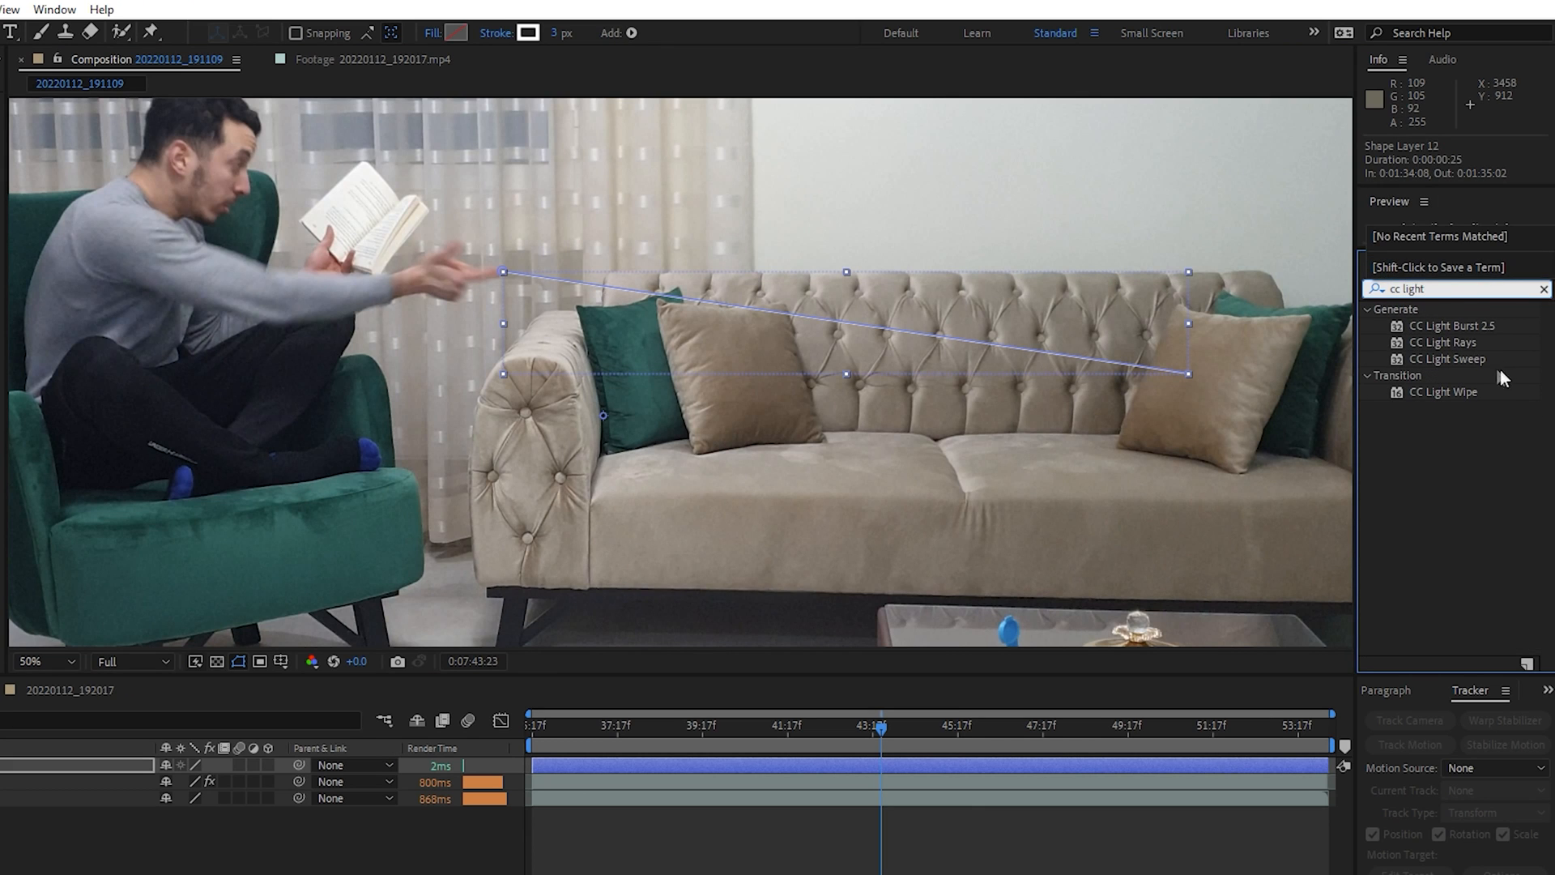
{"action": "double_click", "coordinate": [1448, 358]}
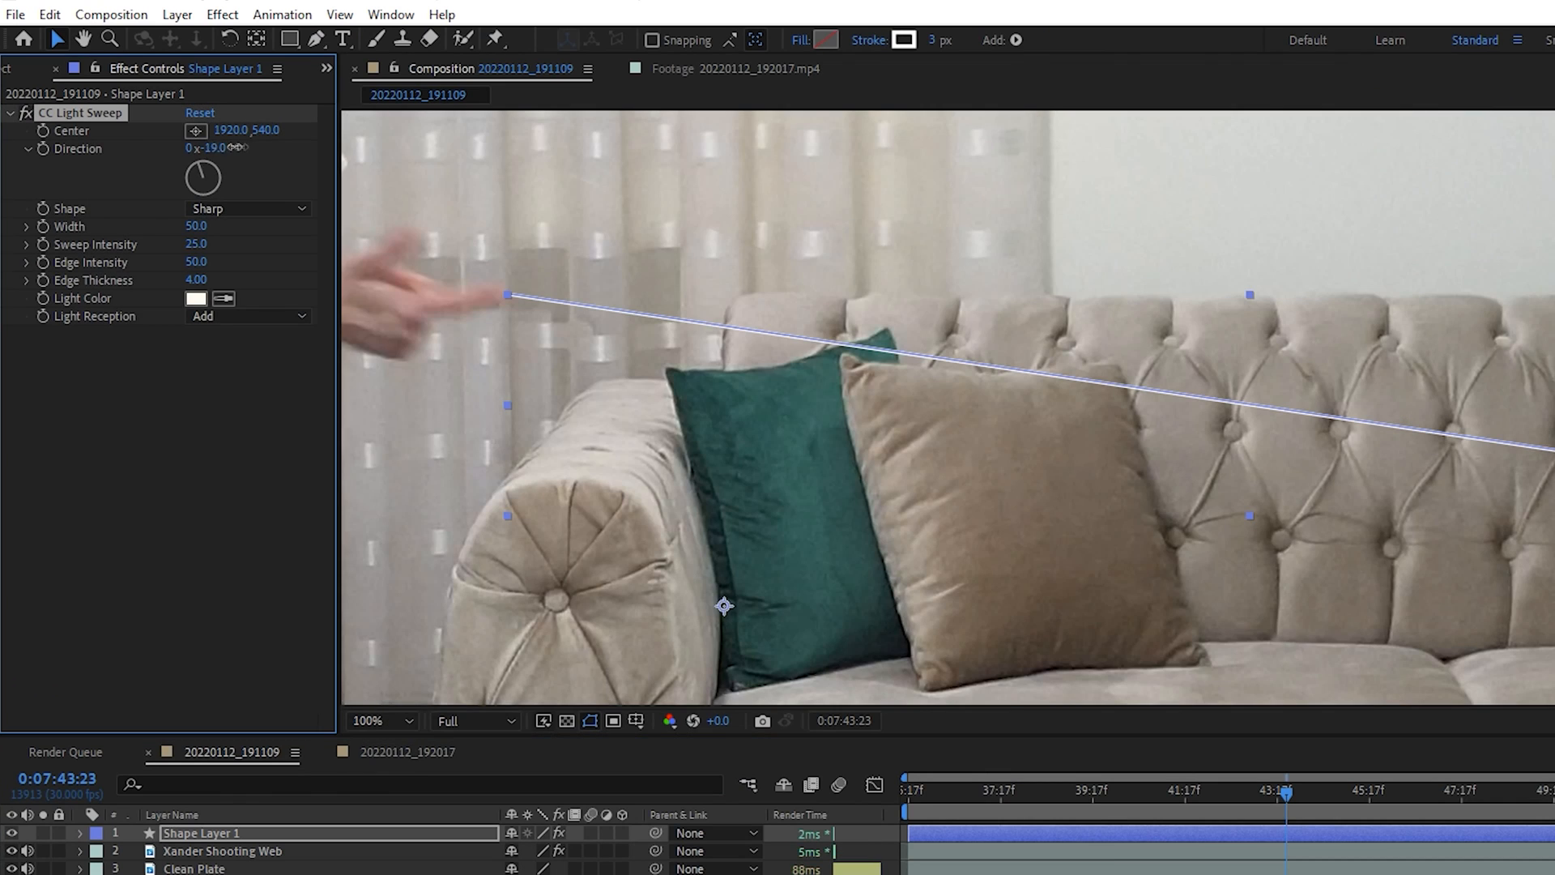
{"action": "left_click_drag", "start_coordinate": [395, 187], "coordinate": [430, 197]}
{"action": "left_click_drag", "start_coordinate": [196, 226], "coordinate": [256, 231]}
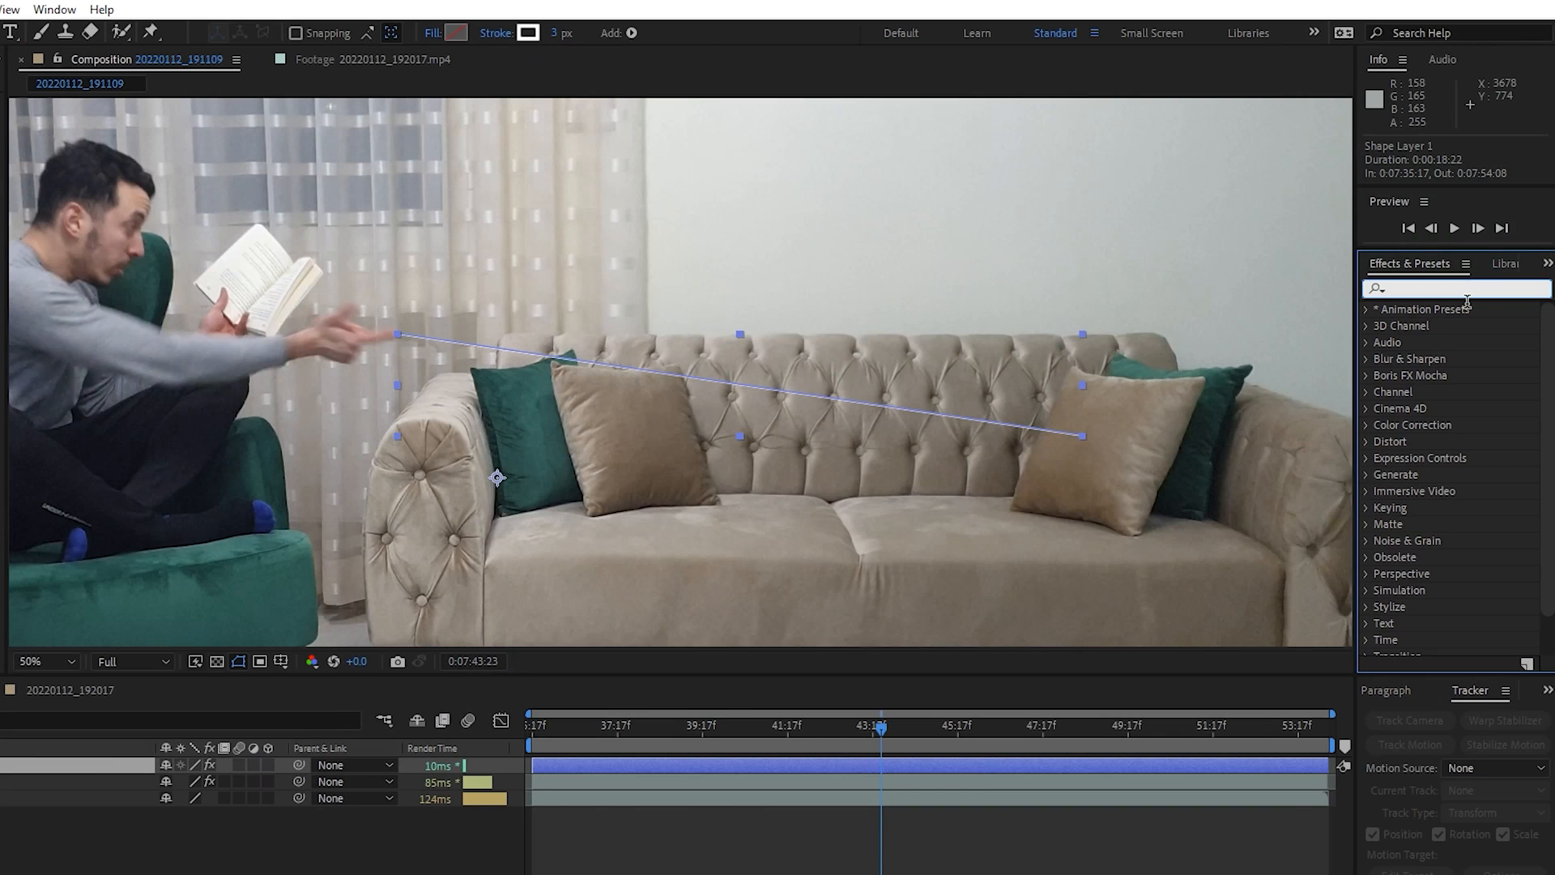
Roughen the line with Turbulent Displace, using amount 25, size 7 and complexity 2, and adjust the evolution
{"action": "type", "text": "turb"}
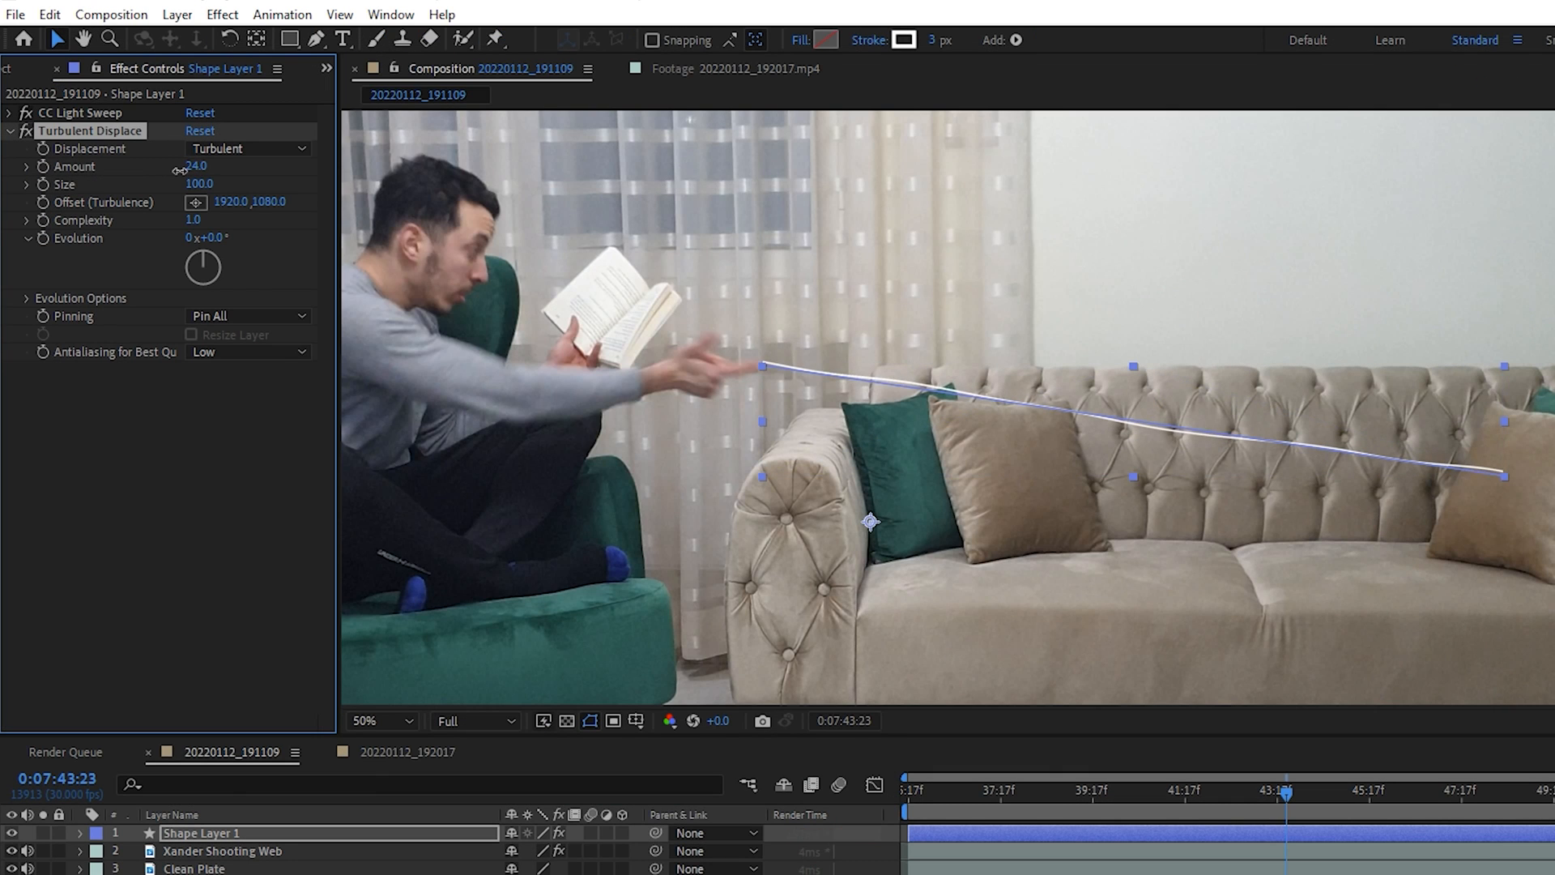
{"action": "left_click_drag", "start_coordinate": [180, 170], "coordinate": [138, 190]}
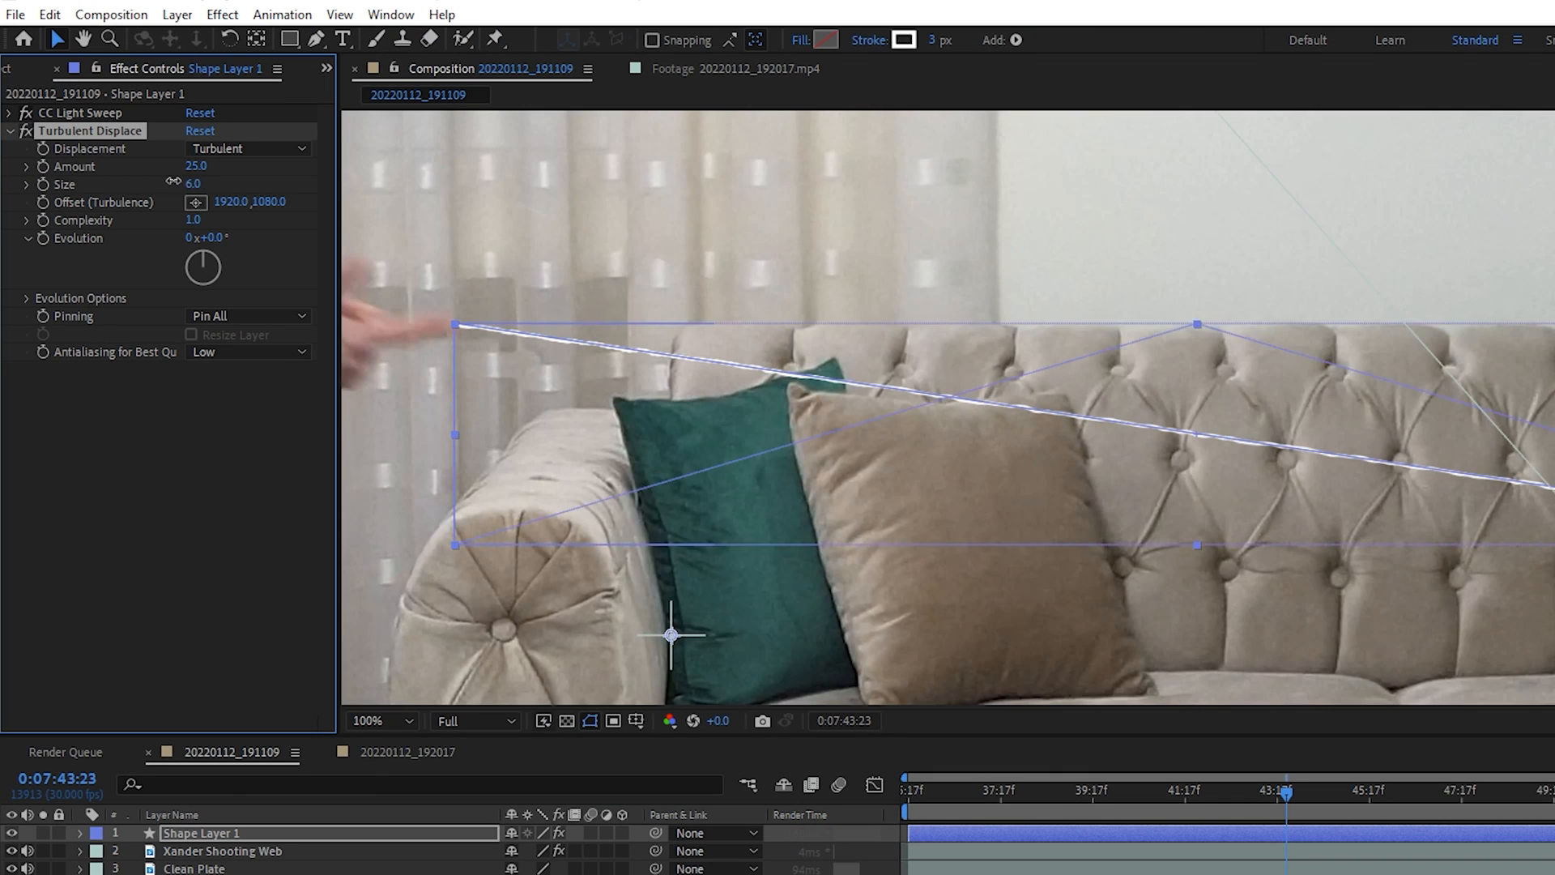
{"action": "left_click_drag", "start_coordinate": [172, 181], "coordinate": [184, 181]}
{"action": "left_click", "coordinate": [195, 221]}
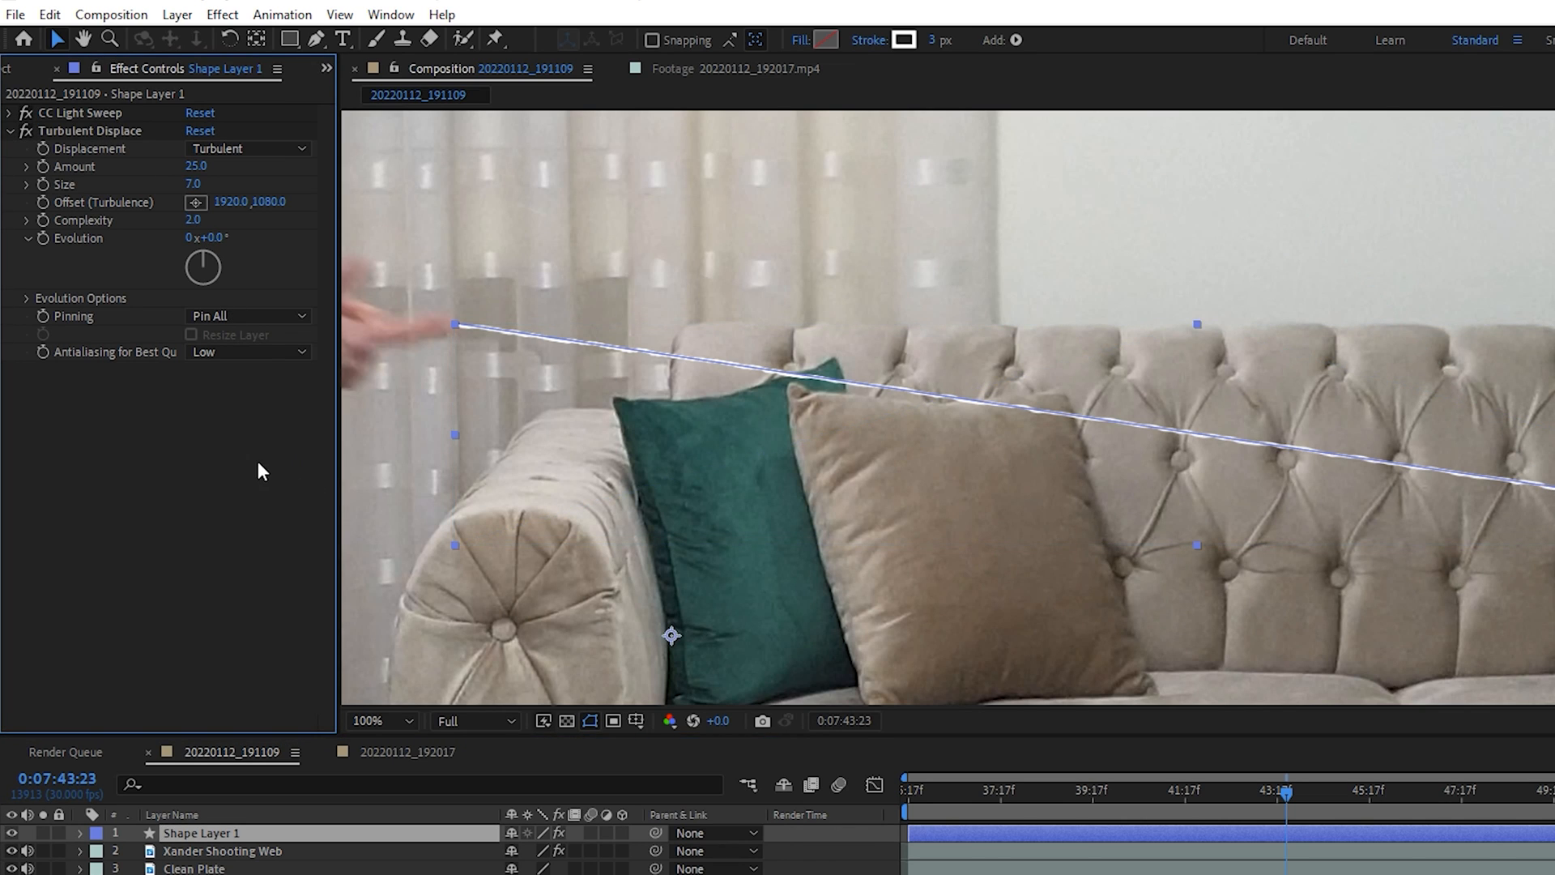
{"action": "left_click_drag", "start_coordinate": [217, 237], "coordinate": [294, 241]}
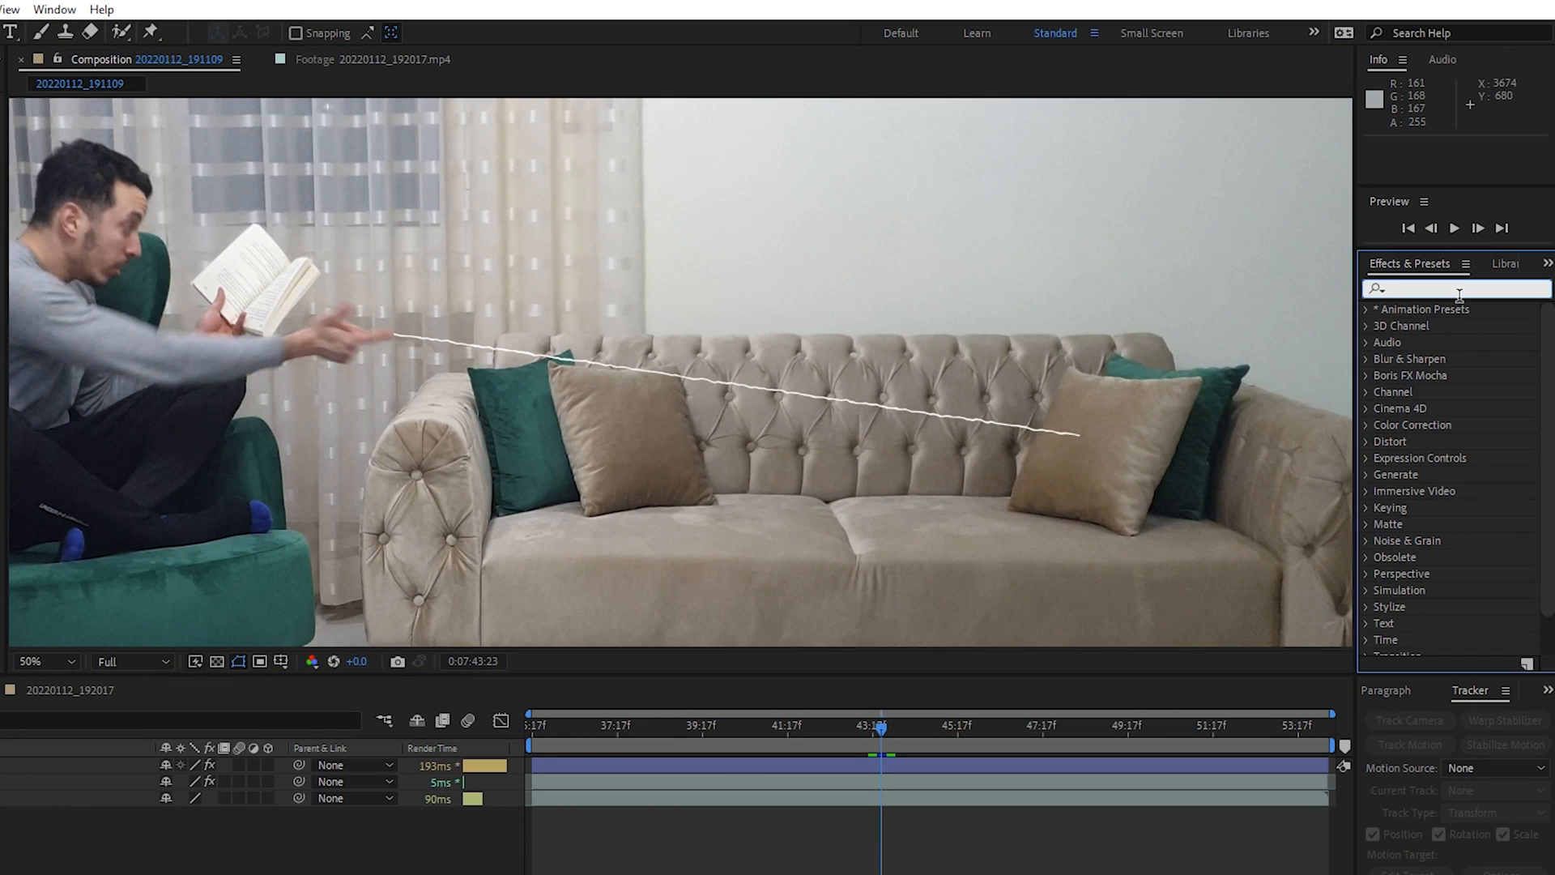
Add Bevel Alpha with edge thickness 1.00 and Fractal Noise with contrast 21, brightness -6 and complexity 9.5 to the line, and adjust the noise evolution
{"action": "type", "text": "bevel"}
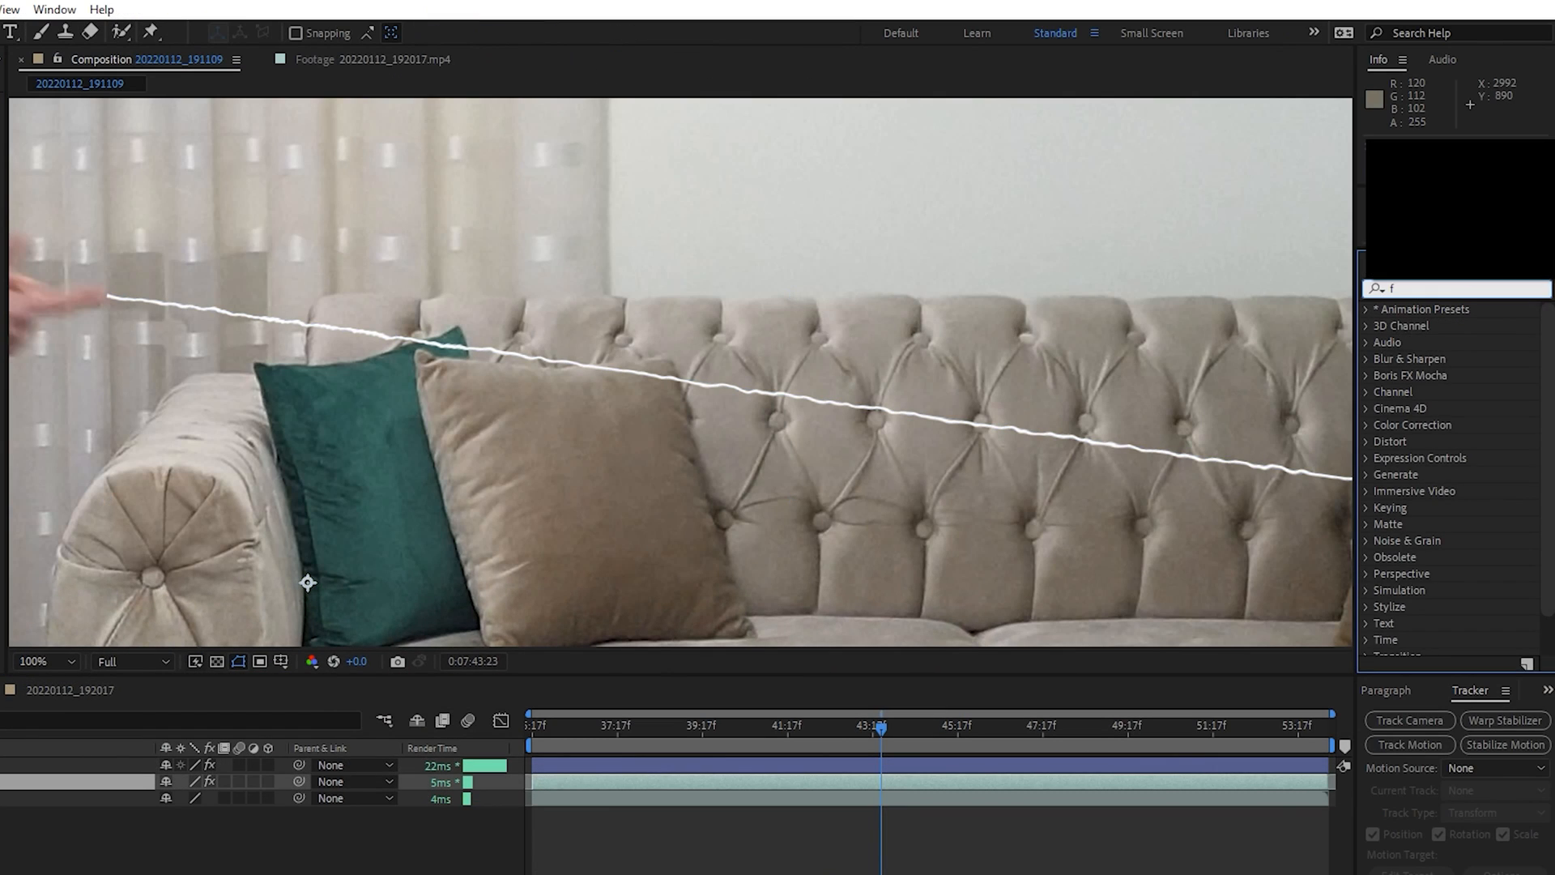
{"action": "type", "text": "frac"}
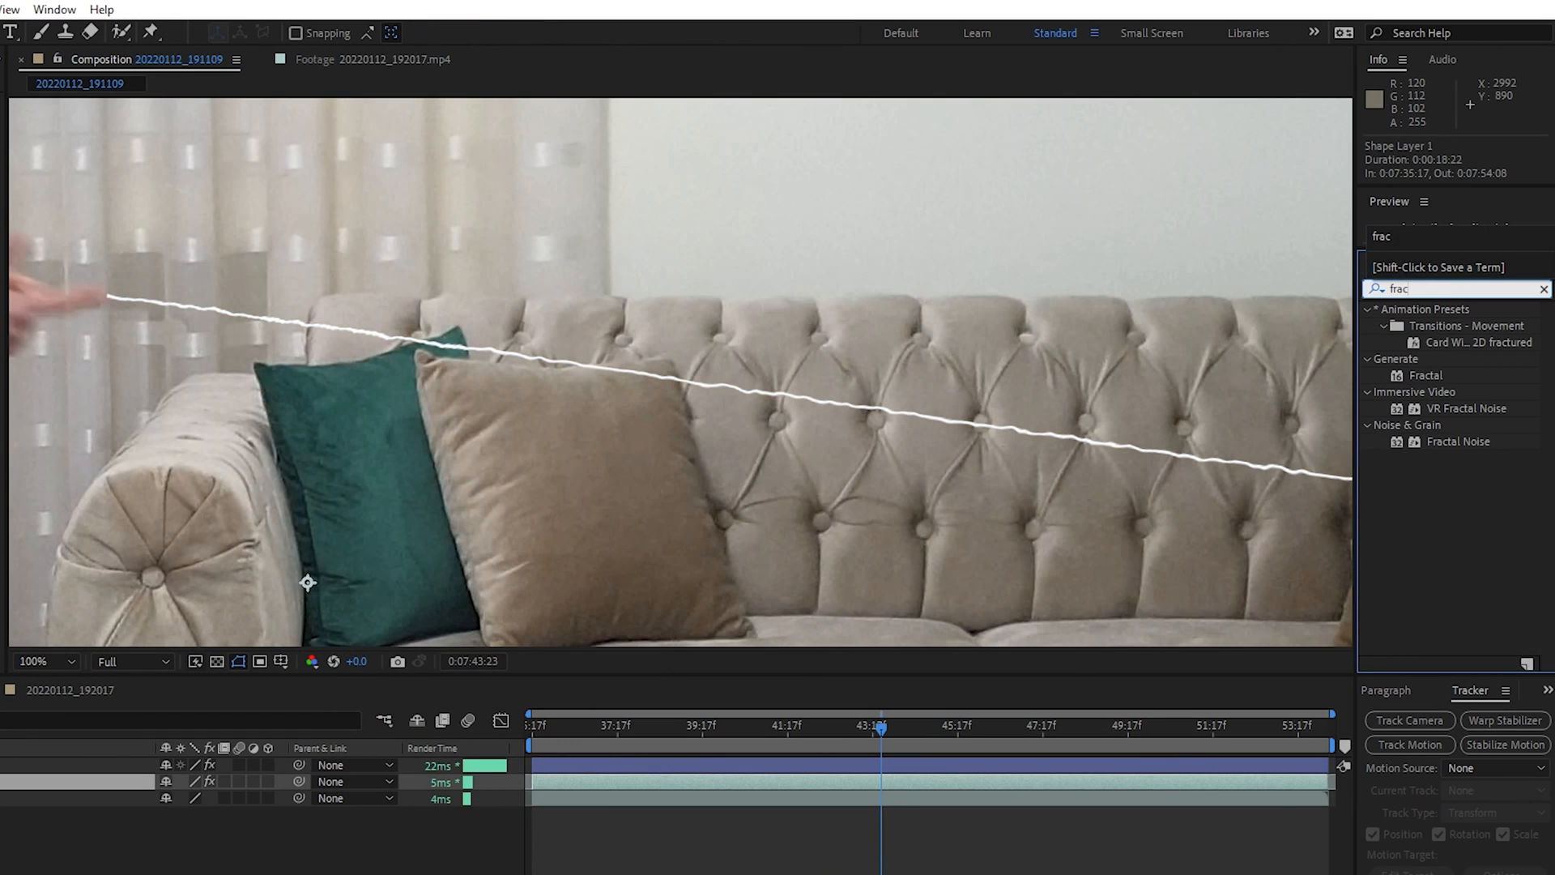
{"action": "double_click", "coordinate": [1458, 442]}
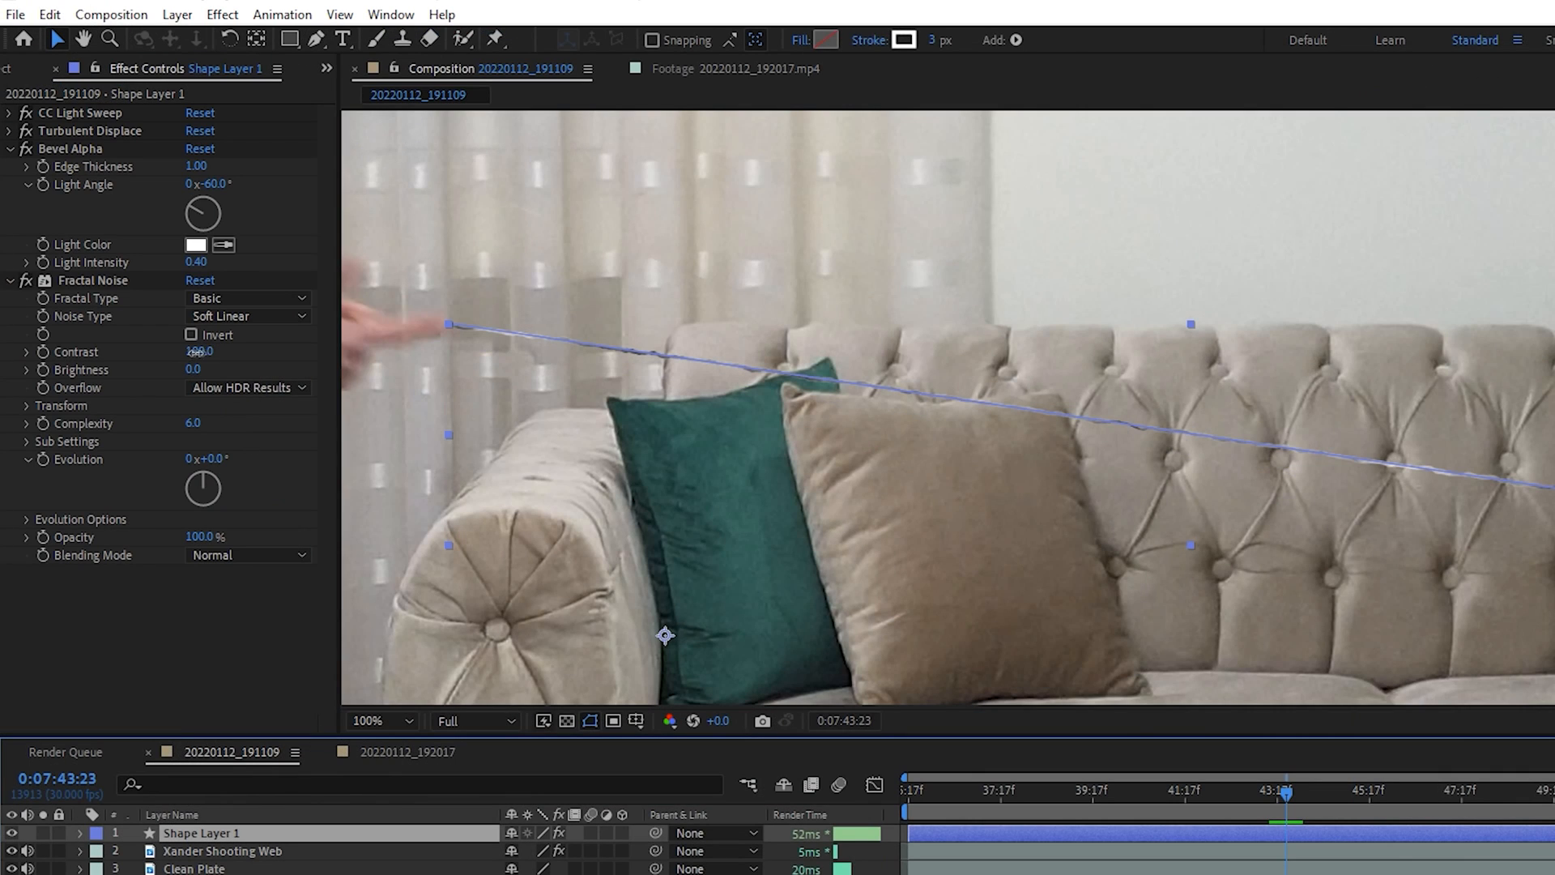
{"action": "left_click_drag", "start_coordinate": [198, 350], "coordinate": [135, 349]}
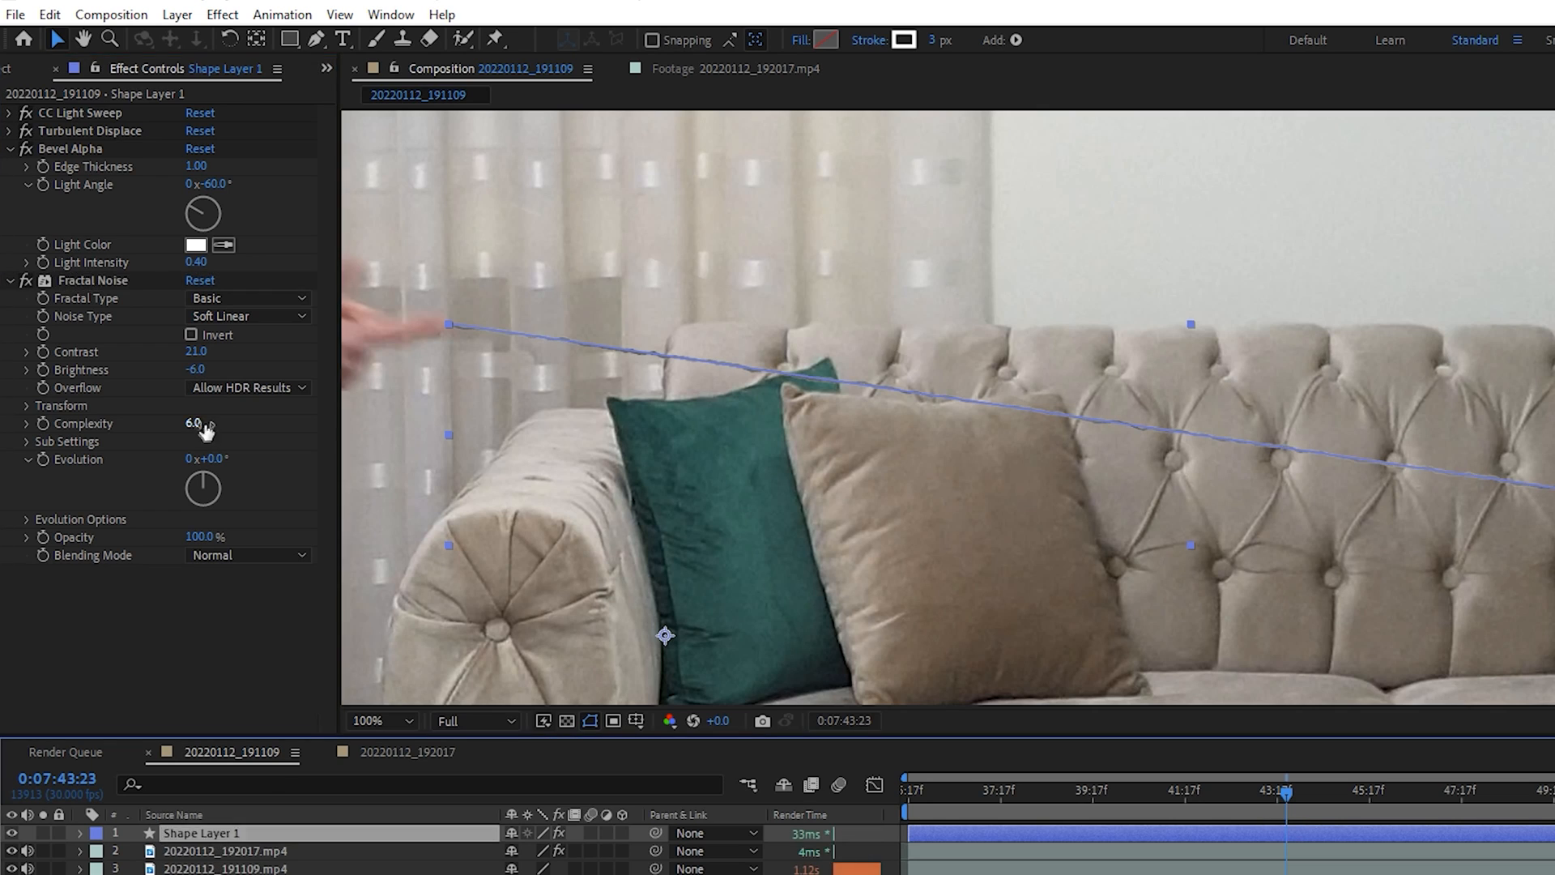
{"action": "left_click_drag", "start_coordinate": [198, 423], "coordinate": [242, 419]}
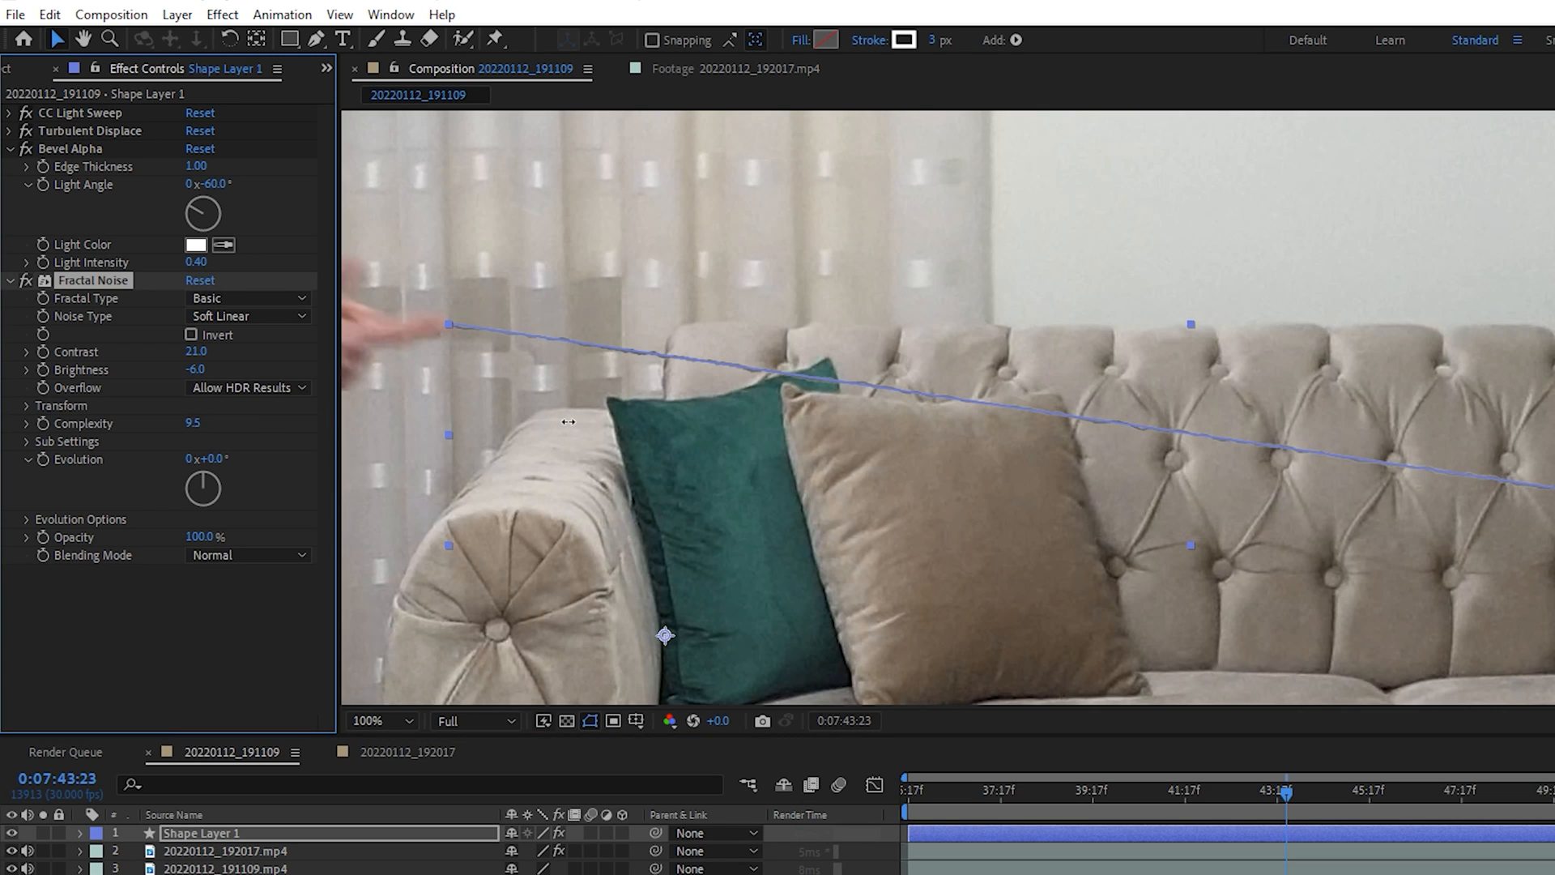
{"action": "left_click_drag", "start_coordinate": [198, 458], "coordinate": [417, 458]}
{"action": "left_click_drag", "start_coordinate": [977, 477], "coordinate": [951, 479]}
Apply CC Glass to the line's shape layer, set the surface softness to 24.2 and lower the height
{"action": "left_click", "coordinate": [1449, 294]}
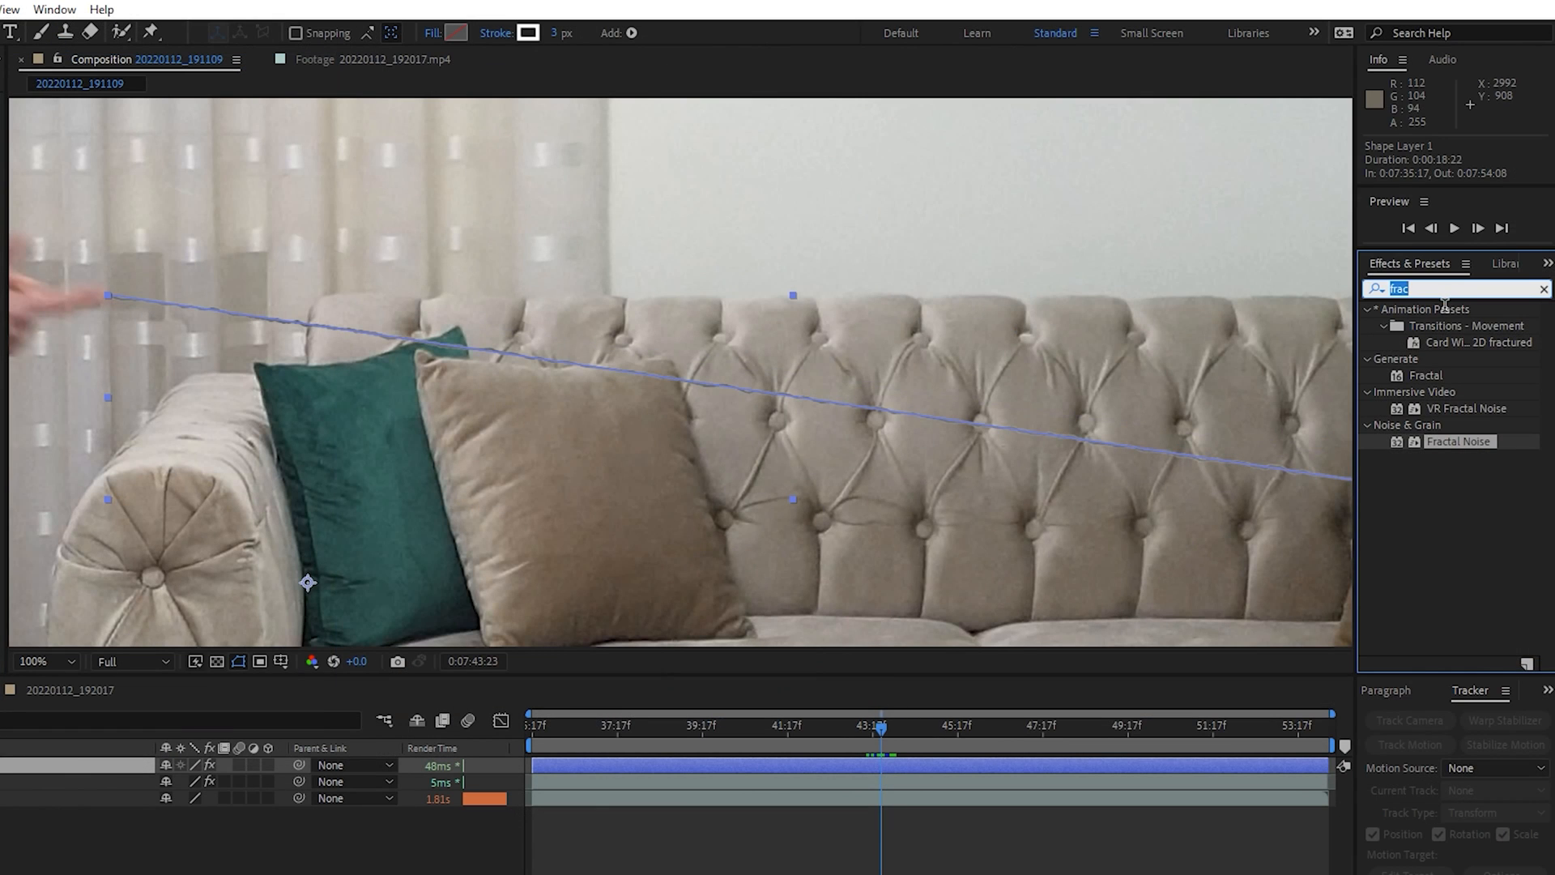
{"action": "type", "text": "cc "}
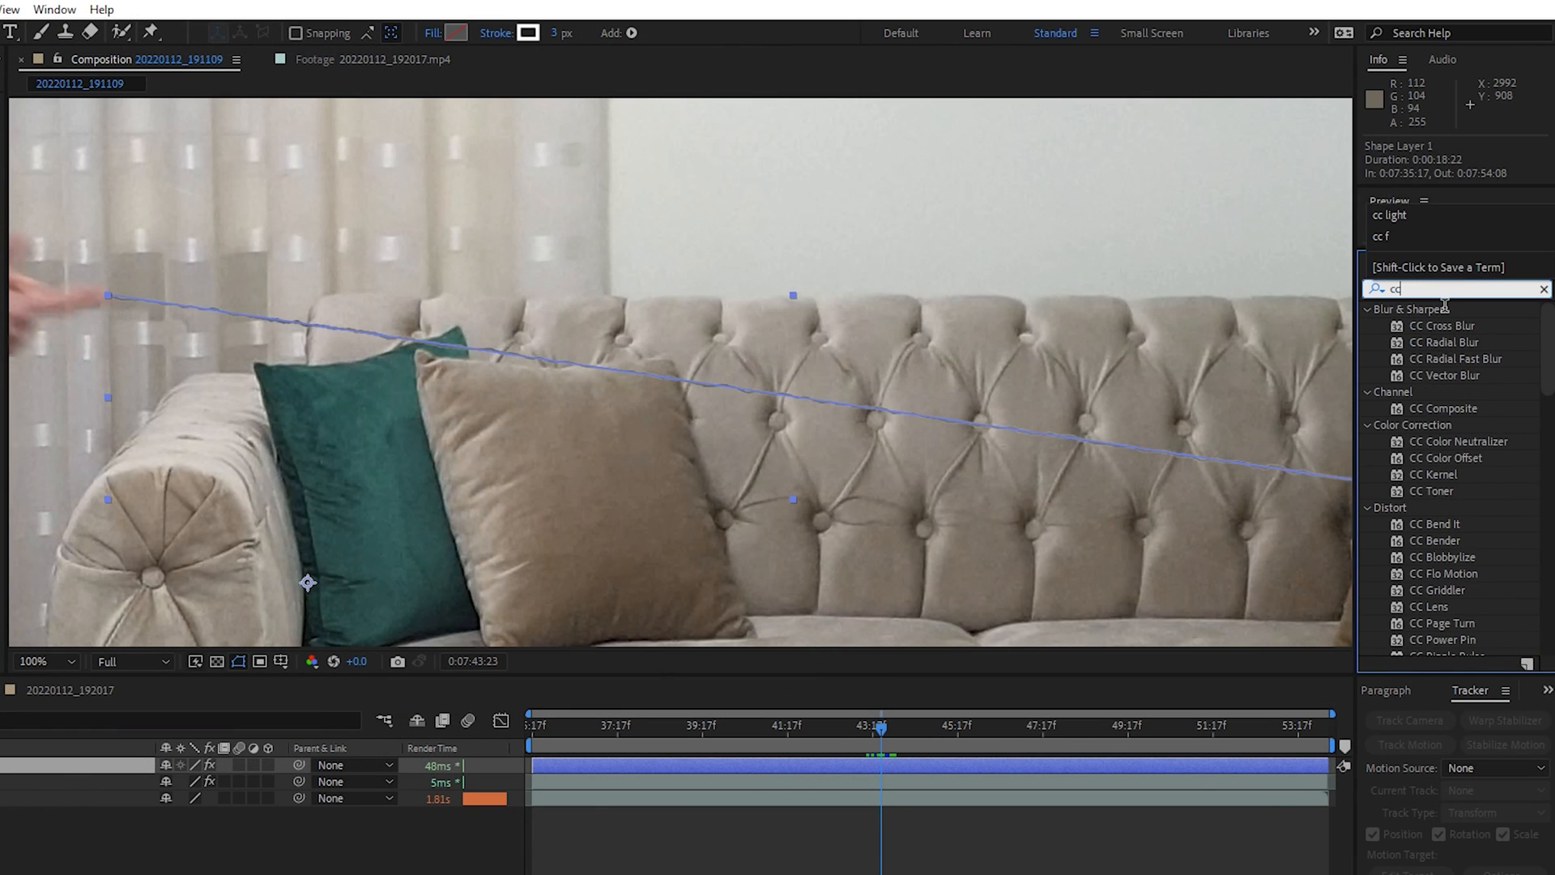
{"action": "type", "text": "gla"}
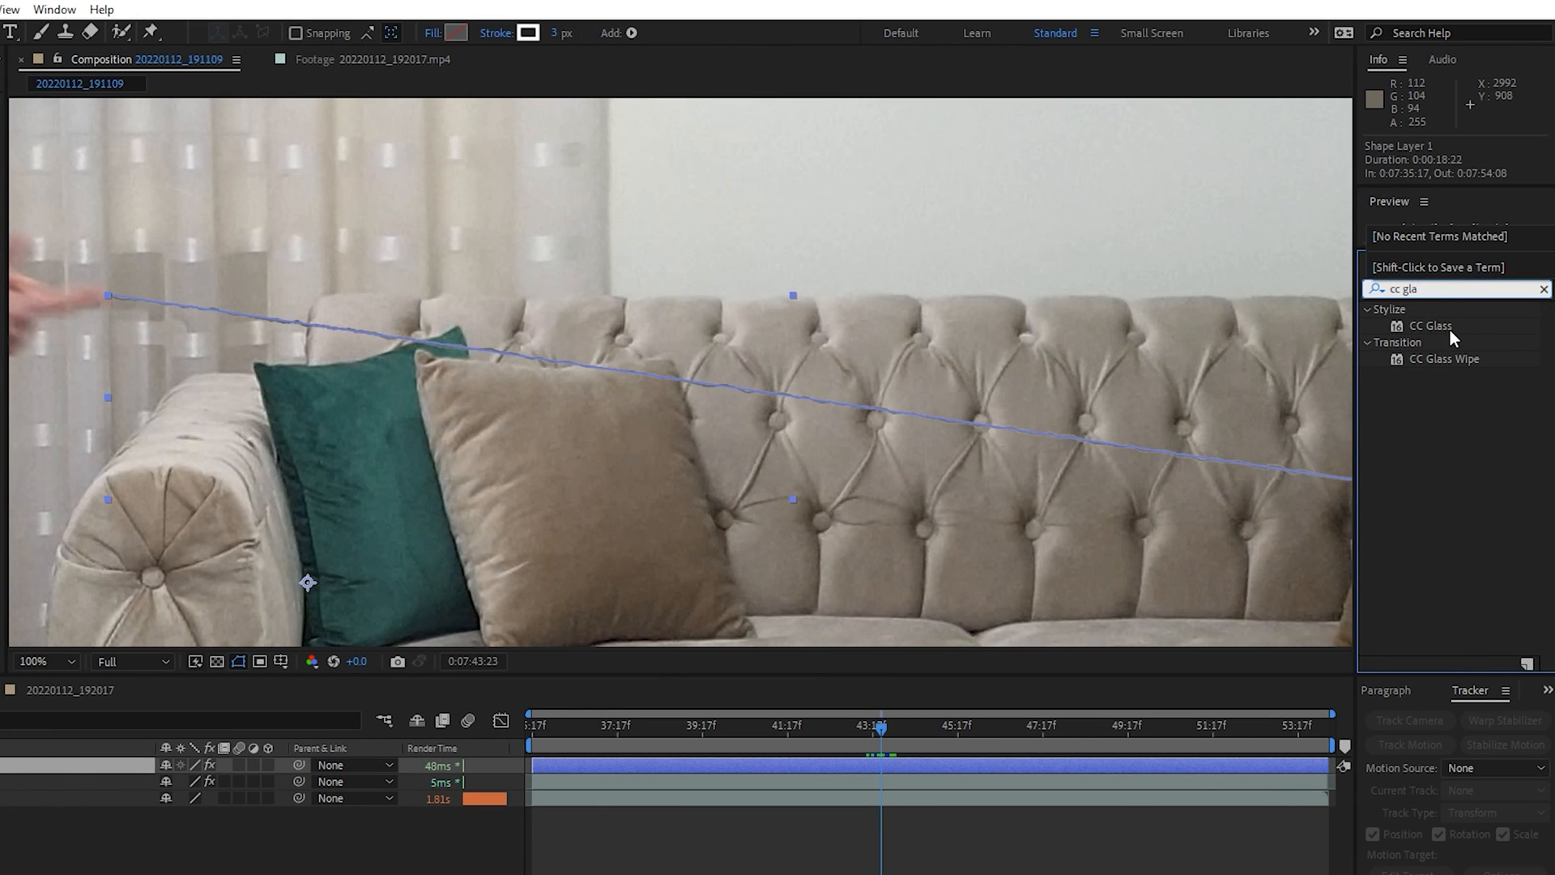
{"action": "double_click", "coordinate": [1450, 328]}
{"action": "left_click", "coordinate": [29, 202]}
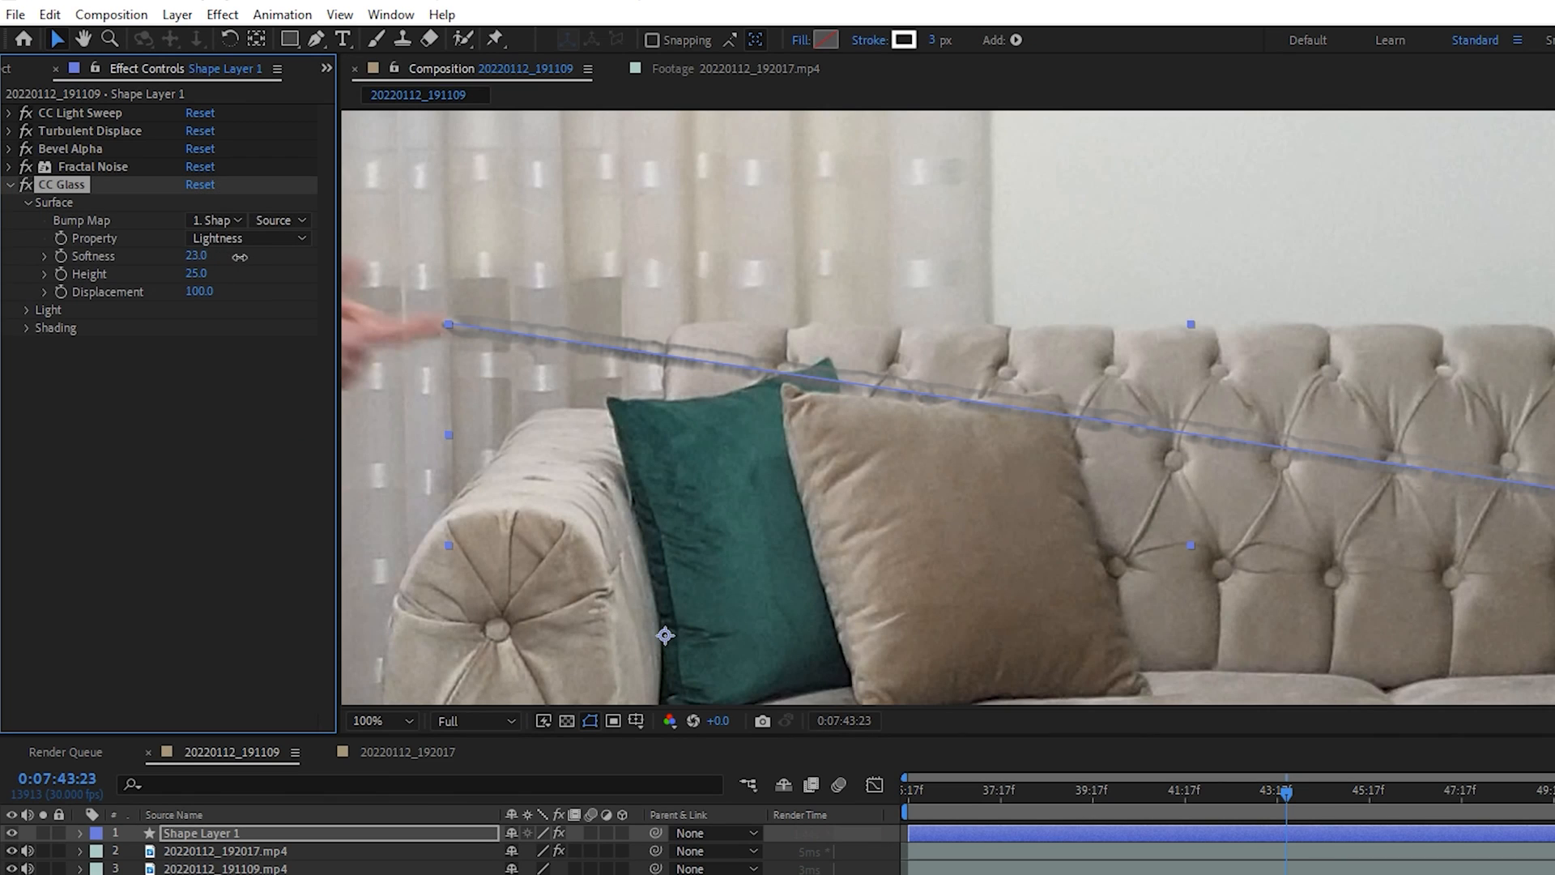
{"action": "left_click_drag", "start_coordinate": [240, 257], "coordinate": [169, 275]}
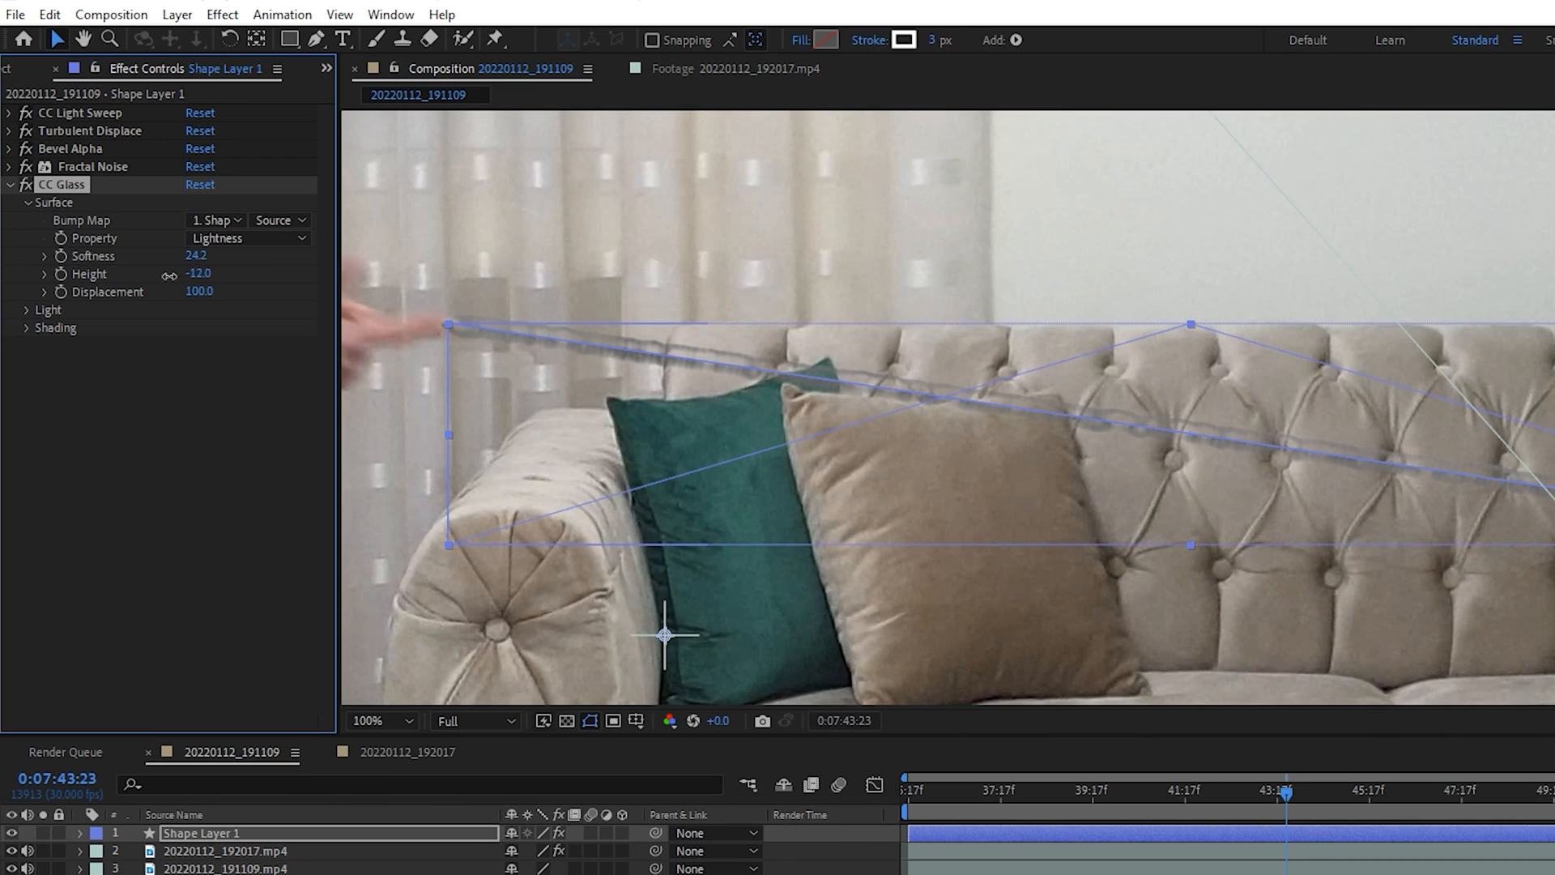
{"action": "left_click", "coordinate": [29, 202]}
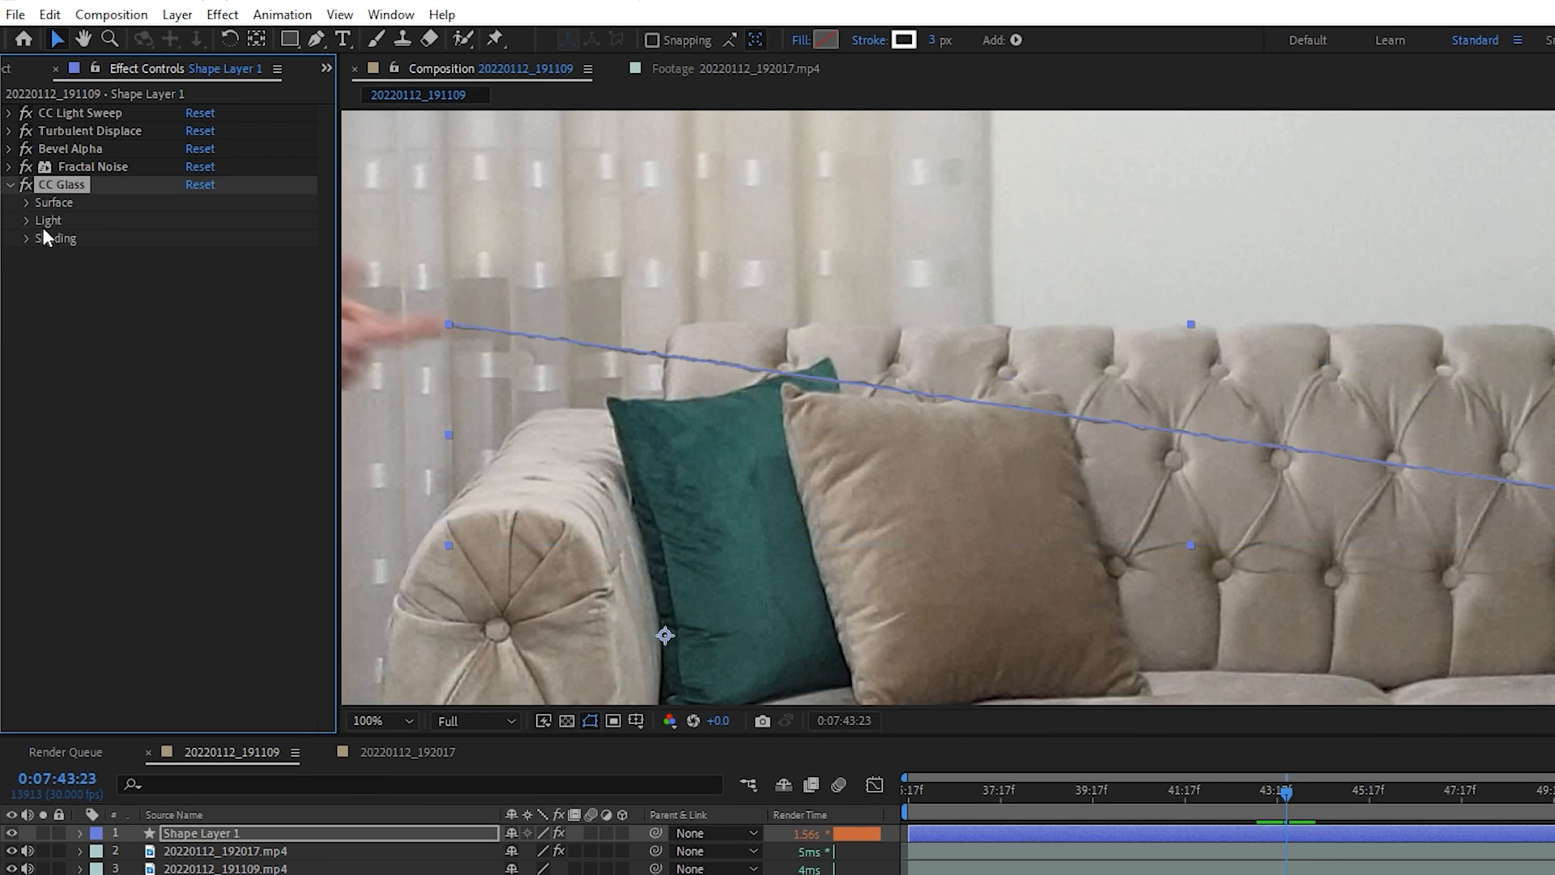
Raise the CC Glass light intensity on the line to about 196 and check the line against the footage
{"action": "left_click", "coordinate": [28, 220]}
{"action": "left_click_drag", "start_coordinate": [212, 260], "coordinate": [255, 259]}
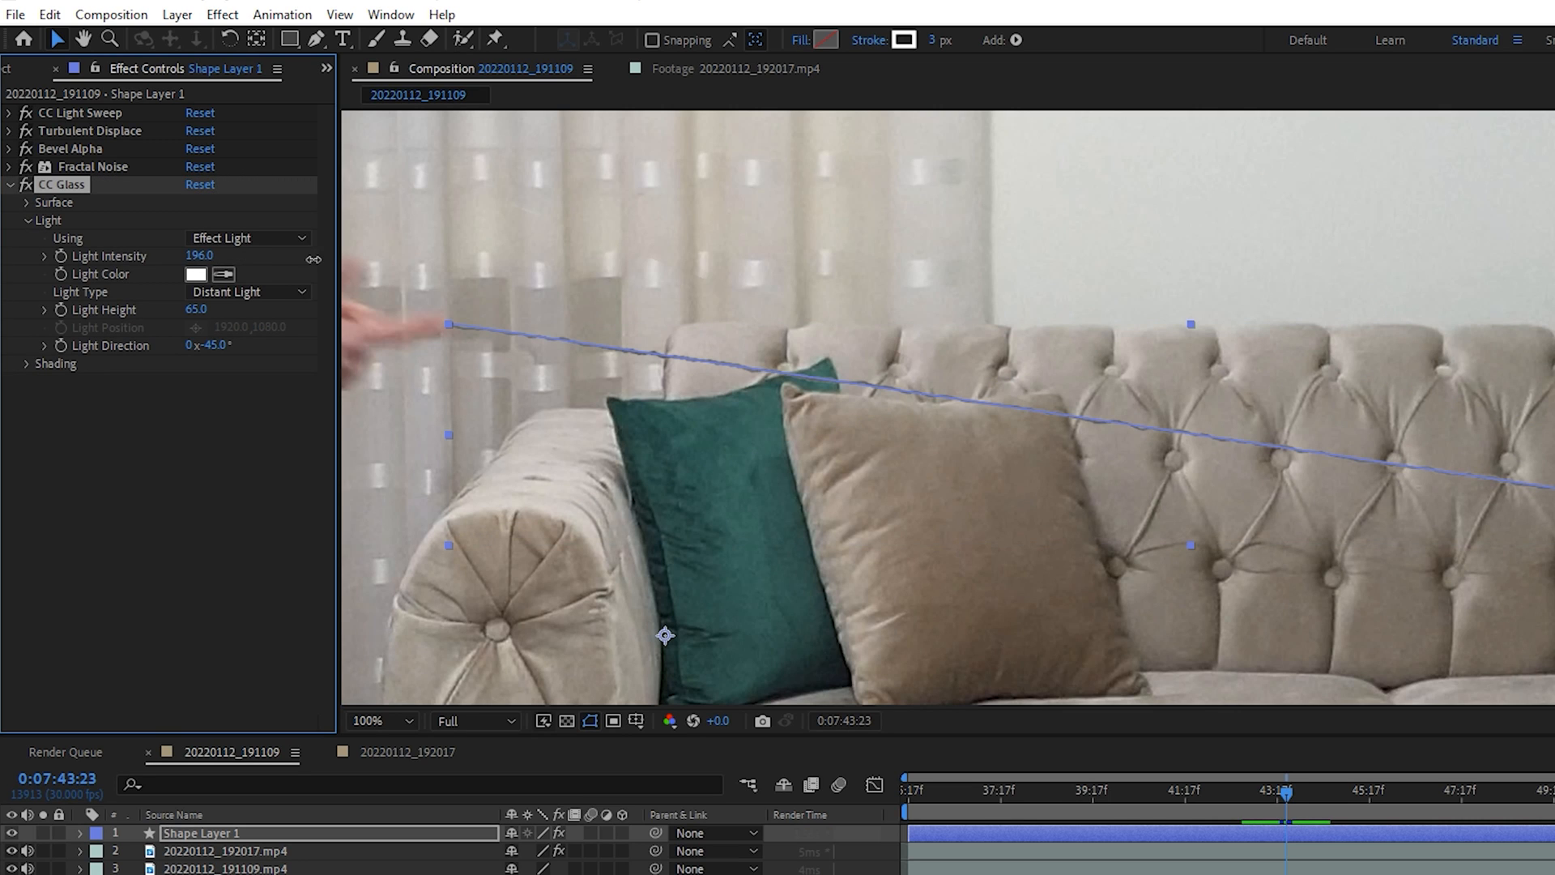
{"action": "left_click", "coordinate": [1007, 293]}
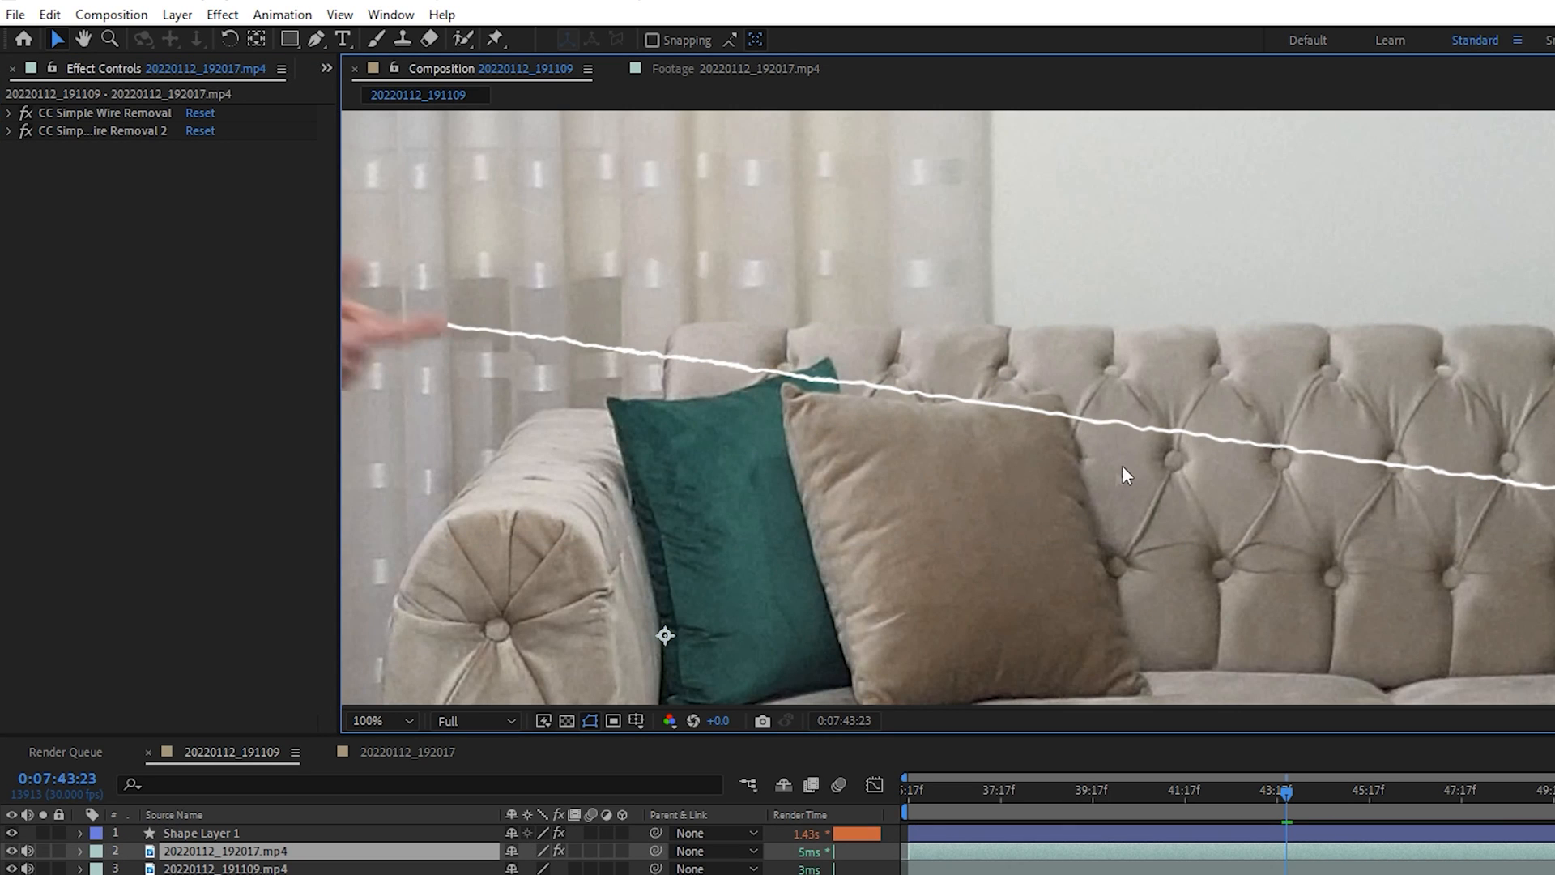
{"action": "scroll", "coordinate": [1117, 468], "scroll_direction": "down", "scroll_amount": 1}
{"action": "mouse_move", "coordinate": [1102, 481]}
{"action": "left_mouse_down"}
{"action": "mouse_move", "coordinate": [1065, 482]}
{"action": "mouse_move", "coordinate": [1081, 478]}
{"action": "left_mouse_up"}
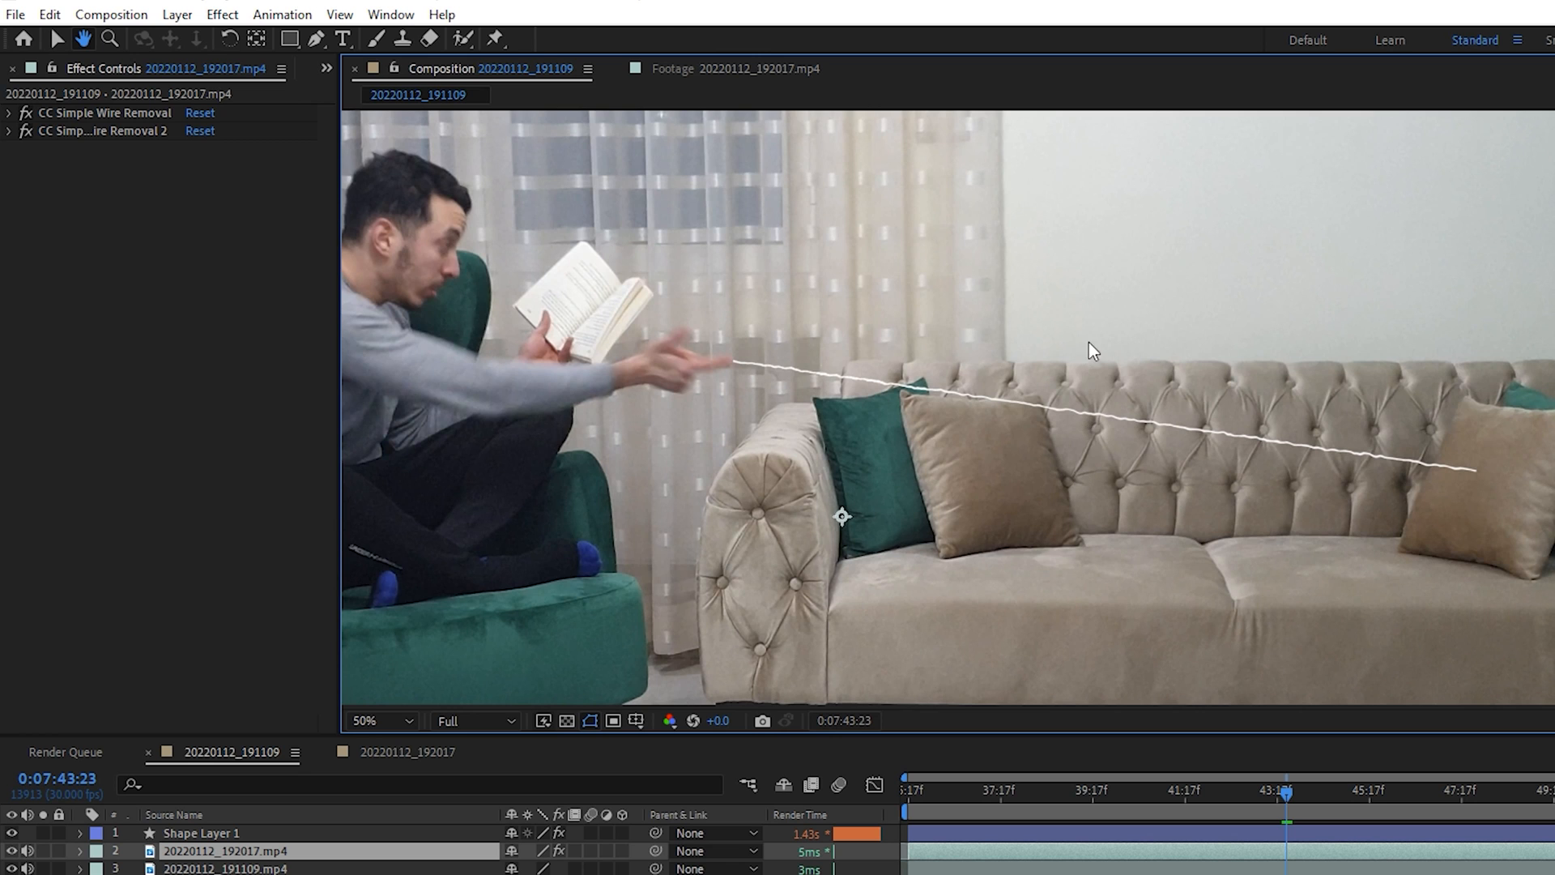
{"action": "scroll", "coordinate": [1061, 412], "scroll_direction": "up", "scroll_amount": 2}
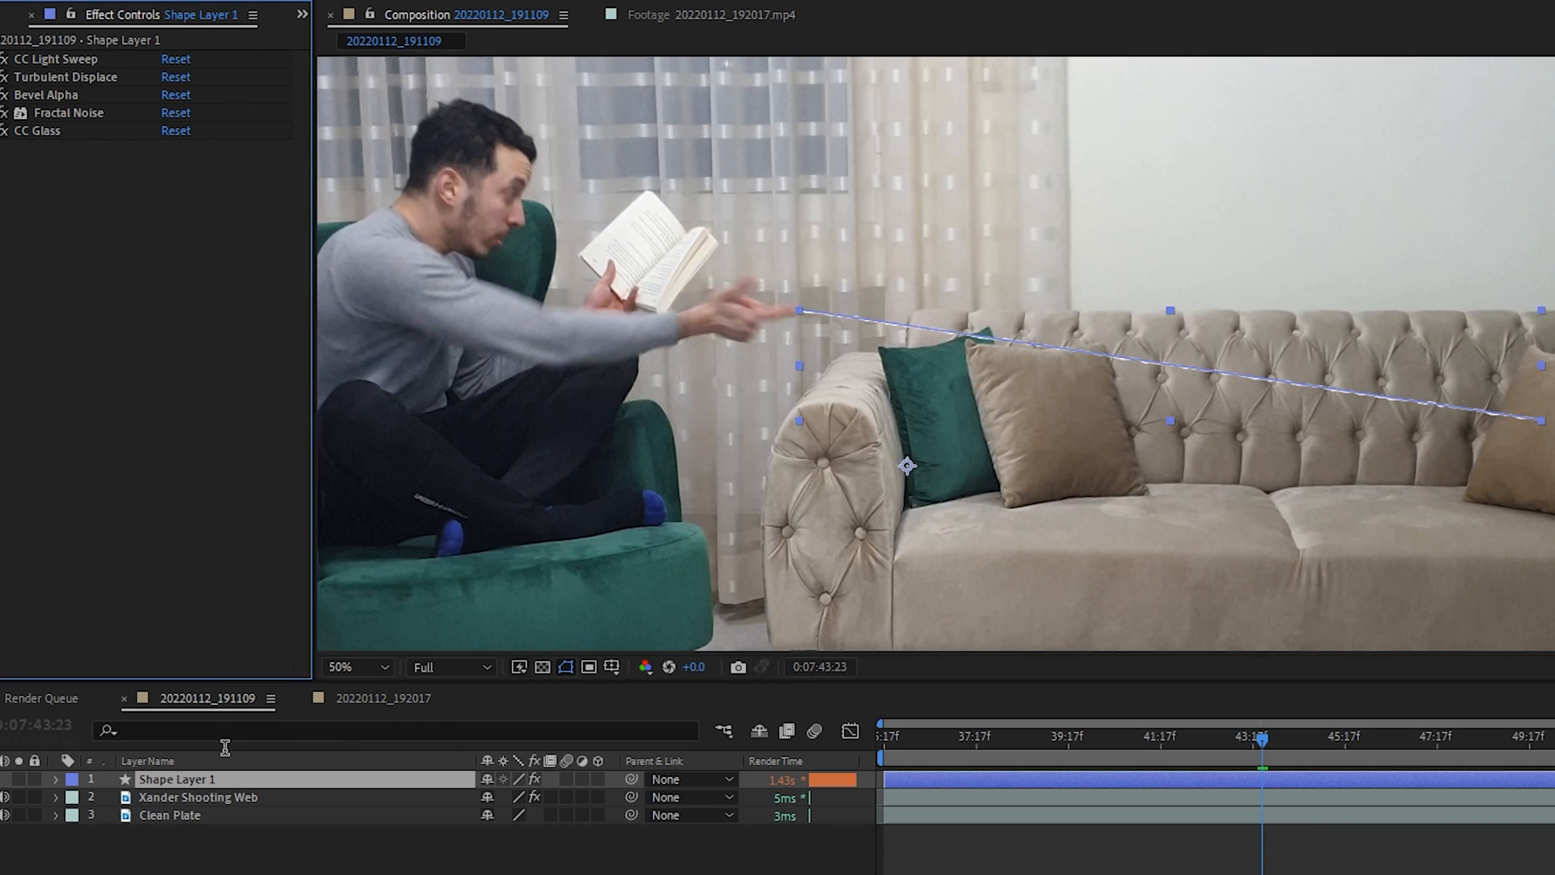
Keyframe the position of Shape Layer 1 frame by frame so the web line follows the man's hand
{"action": "key", "text": "p"}
{"action": "left_click", "coordinate": [109, 797]}
{"action": "scroll", "coordinate": [869, 348], "scroll_direction": "up", "scroll_amount": 1}
{"action": "key", "text": "Page_Down"}
{"action": "key", "text": "Page_Down"}
{"action": "key", "text": "Page_Down"}
{"action": "left_click_drag", "start_coordinate": [731, 272], "coordinate": [910, 430]}
{"action": "key", "text": "Page_Down"}
{"action": "key", "text": "Page_Down"}
{"action": "key", "text": "Page_Down"}
{"action": "key", "text": "Page_Down"}
{"action": "key", "text": "Page_Down"}
{"action": "key", "text": "Page_Down"}
{"action": "key", "text": "Page_Down"}
{"action": "key", "text": "Page_Down"}
{"action": "key", "text": "Page_Down"}
{"action": "key", "text": "Page_Down"}
{"action": "key", "text": "Page_Down"}
{"action": "key", "text": "Page_Down"}
{"action": "key", "text": "Page_Down"}
{"action": "key", "text": "Page_Down"}
{"action": "scroll", "coordinate": [931, 239], "scroll_direction": "down", "scroll_amount": 1}
{"action": "key", "text": "Page_Down"}
{"action": "key", "text": "Page_Down"}
{"action": "key", "text": "Page_Down"}
{"action": "key", "text": "Page_Down"}
{"action": "key", "text": "Page_Down"}
{"action": "key", "text": "Page_Down"}
{"action": "key", "text": "Page_Down"}
{"action": "key", "text": "Page_Down"}
{"action": "key", "text": "Page_Down"}
{"action": "key", "text": "Page_Down"}
{"action": "key", "text": "Page_Down"}
{"action": "key", "text": "Page_Down"}
{"action": "key", "text": "Page_Down"}
{"action": "key", "text": "Page_Down"}
{"action": "key", "text": "Page_Down"}
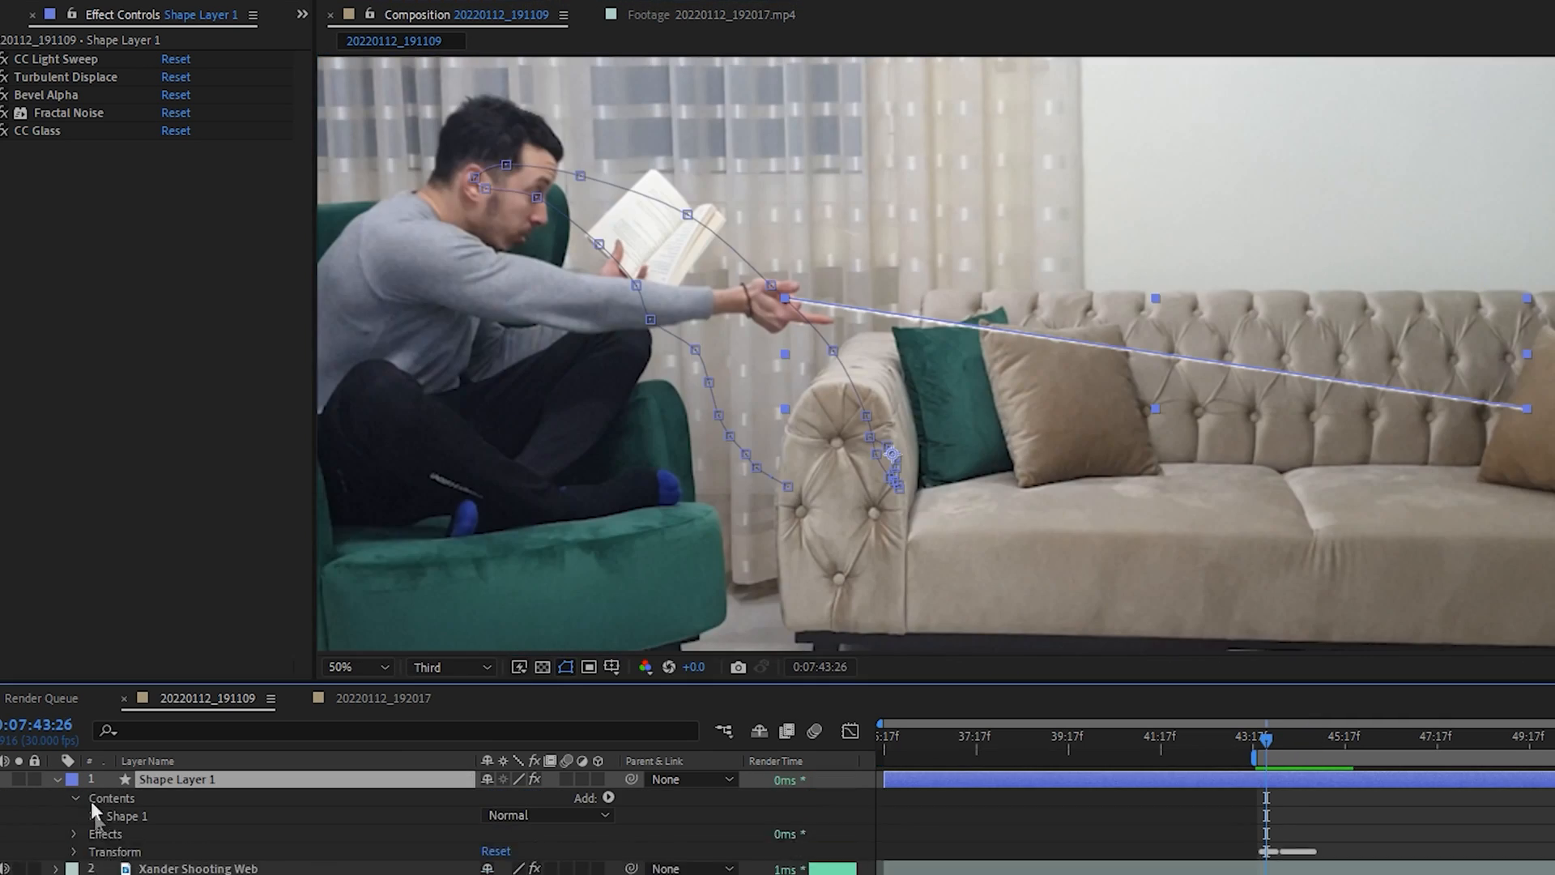
Keyframe Path 1 of Shape Layer 1 and move its points frame by frame to animate the web shooting across the sofa
{"action": "left_click", "coordinate": [138, 833]}
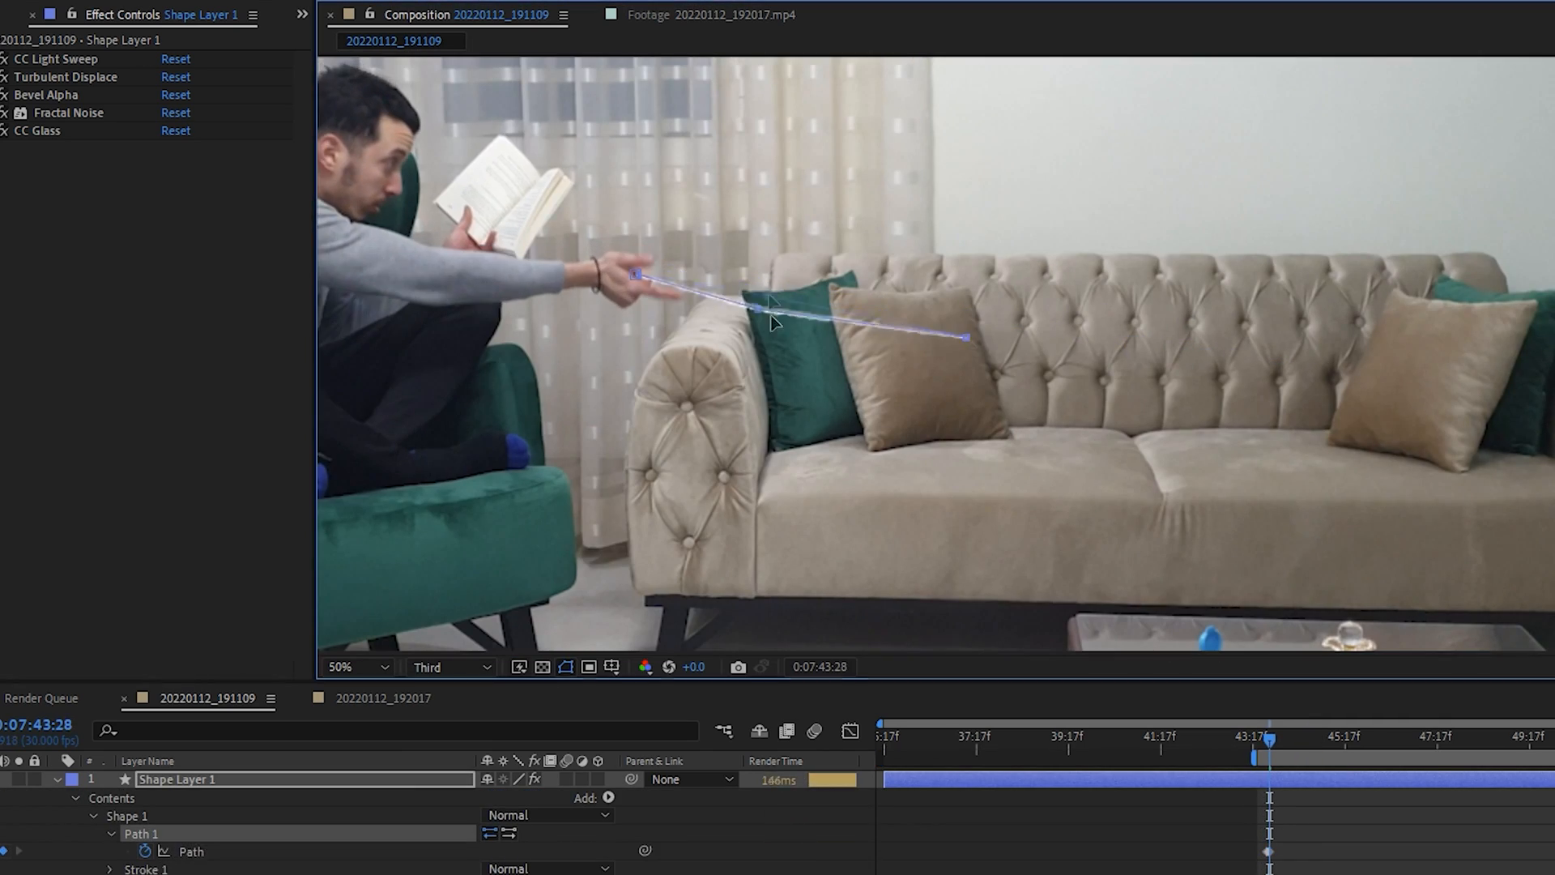
{"action": "key", "text": "Page_Down"}
{"action": "left_click_drag", "start_coordinate": [758, 309], "coordinate": [1360, 373]}
{"action": "key", "text": "Page_Down"}
{"action": "key", "text": "Page_Down"}
{"action": "key", "text": "Page_Down"}
{"action": "key", "text": "Page_Down"}
{"action": "key", "text": "Page_Down"}
{"action": "key", "text": "Page_Down"}
{"action": "left_click_drag", "start_coordinate": [1004, 331], "coordinate": [1045, 383]}
{"action": "key", "text": "Page_Down"}
{"action": "key", "text": "Page_Down"}
{"action": "key", "text": "Page_Down"}
{"action": "key", "text": "Page_Down"}
{"action": "key", "text": "Page_Down"}
{"action": "key", "text": "Page_Down"}
{"action": "key", "text": "Page_Down"}
{"action": "key", "text": "Page_Down"}
{"action": "key", "text": "Page_Down"}
{"action": "key", "text": "Page_Down"}
{"action": "key", "text": "Page_Down"}
{"action": "key", "text": "Page_Down"}
{"action": "key", "text": "Page_Down"}
{"action": "left_click_drag", "start_coordinate": [1395, 373], "coordinate": [1138, 180]}
{"action": "key", "text": "Page_Down"}
{"action": "left_click_drag", "start_coordinate": [1220, 251], "coordinate": [1344, 468]}
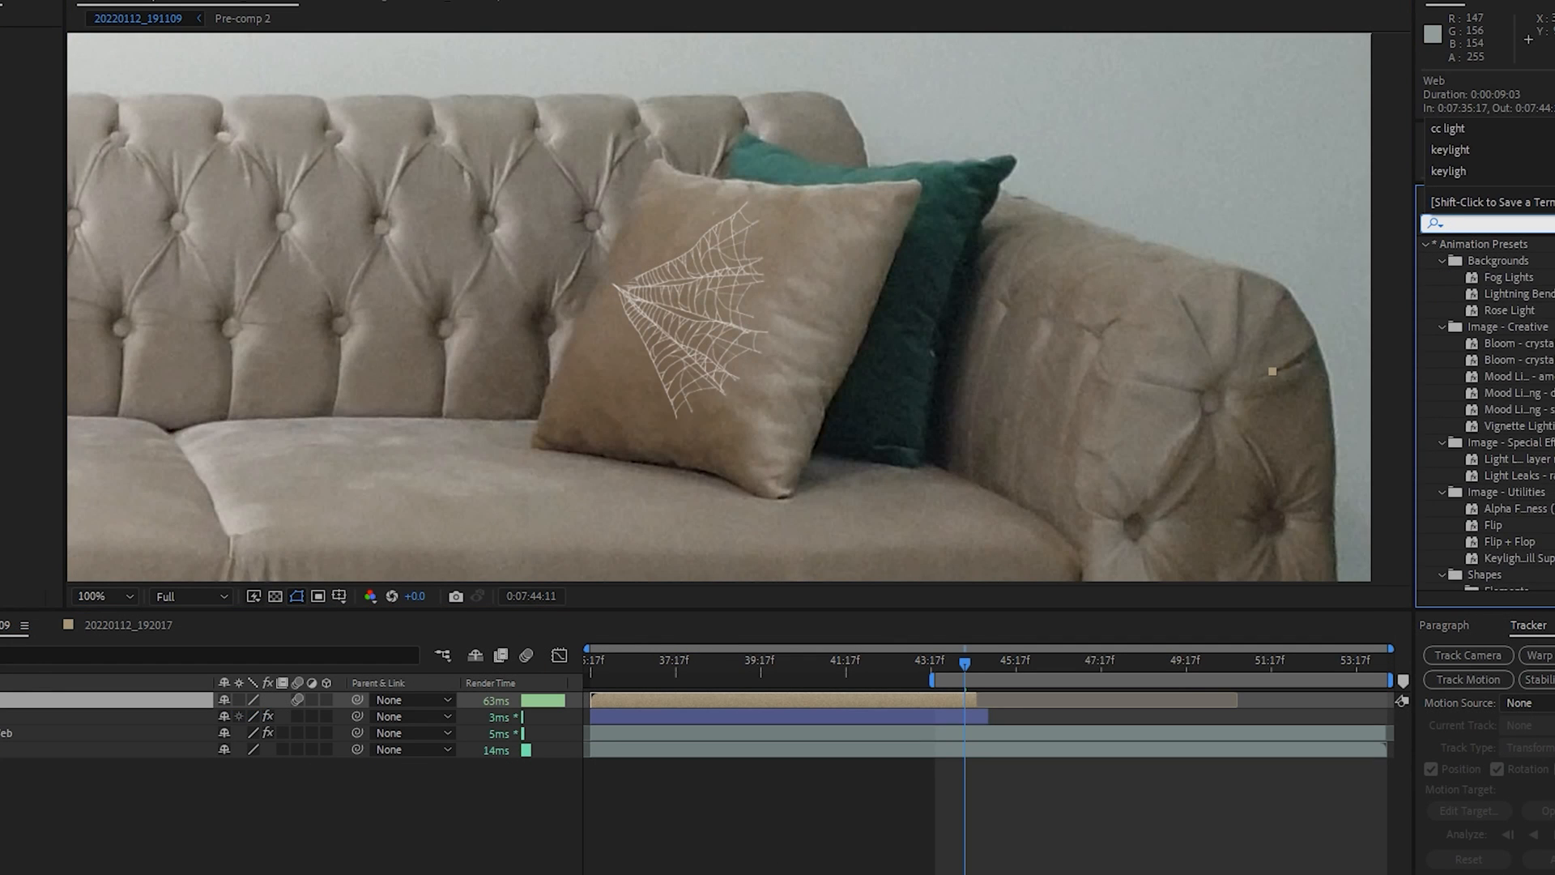
Apply the Liquify effect to the Web layer on the beige pillow
{"action": "type", "text": "liq"}
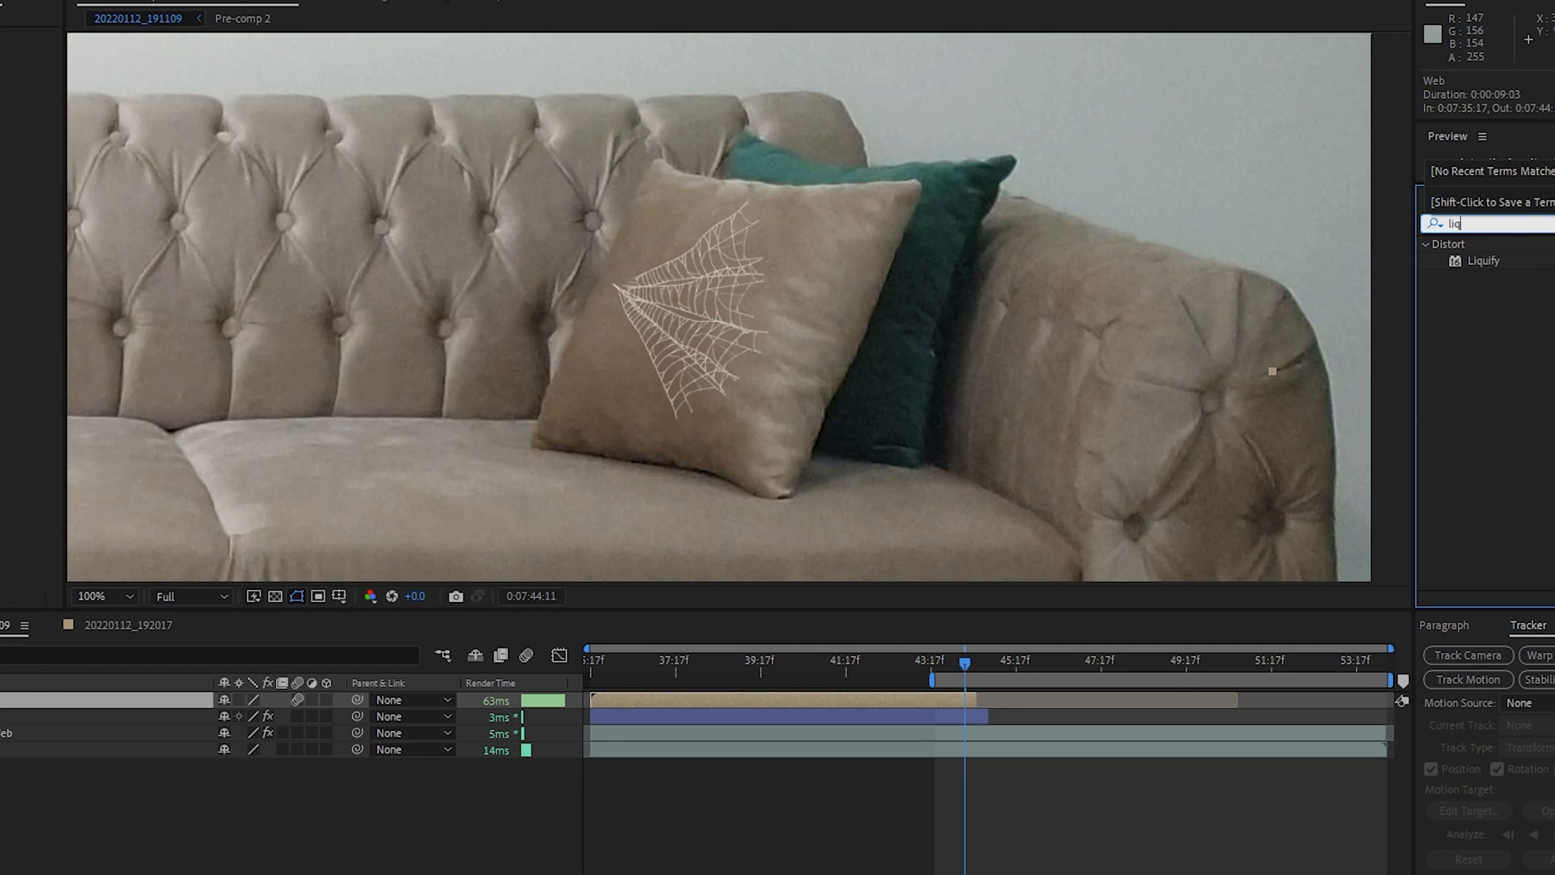
{"action": "double_click", "coordinate": [1496, 263]}
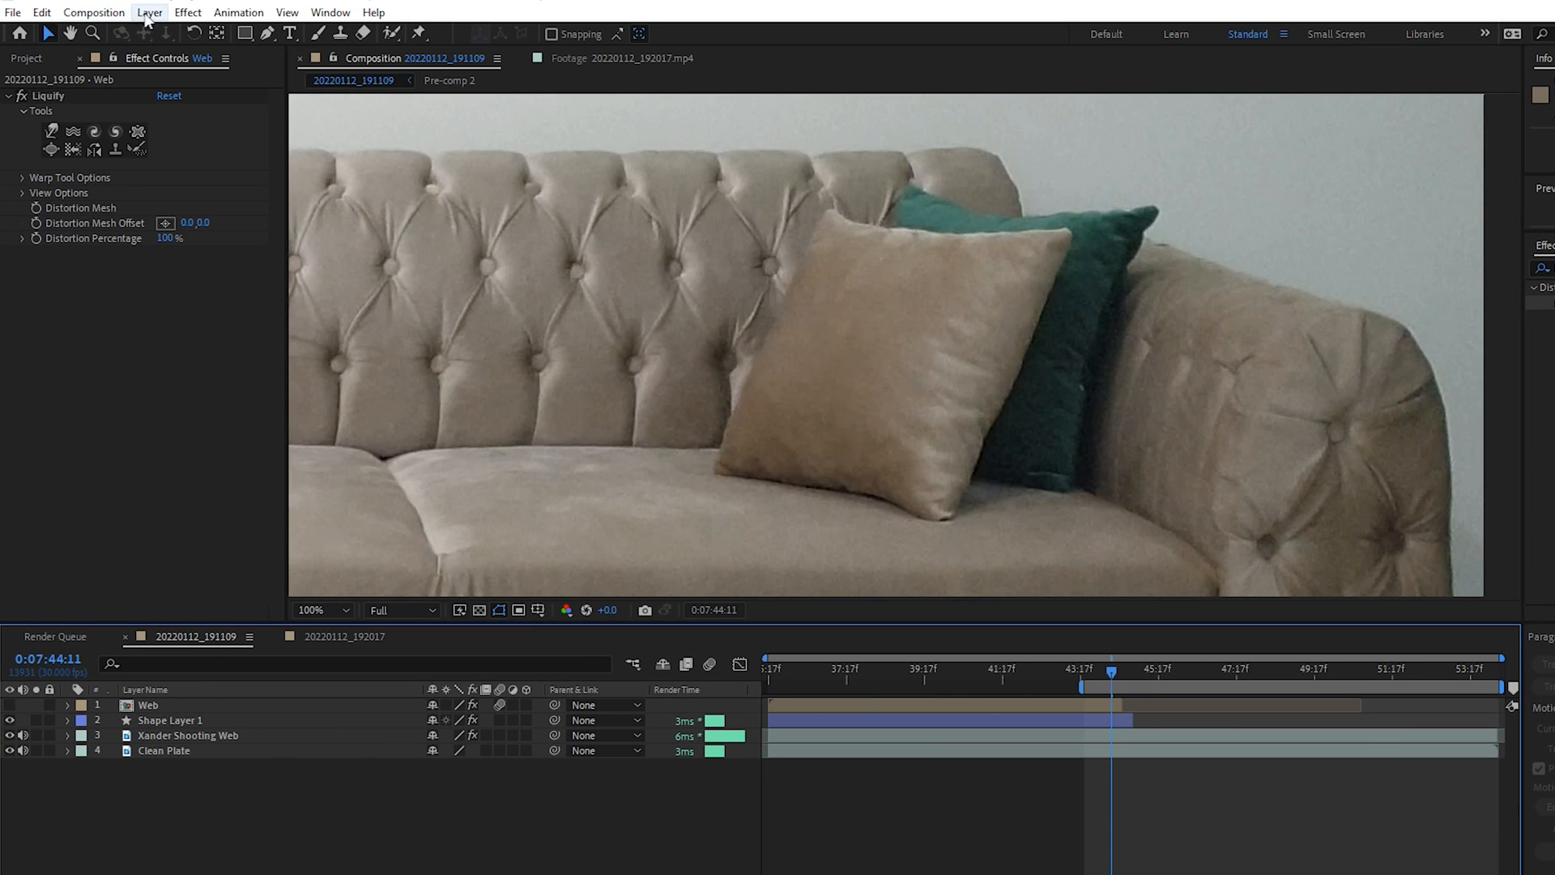
Add a null object to the composition and select the Xander Shooting Web layer
{"action": "left_click", "coordinate": [147, 13]}
{"action": "mouse_move", "coordinate": [186, 31]}
{"action": "left_click", "coordinate": [746, 111]}
{"action": "left_click", "coordinate": [207, 751]}
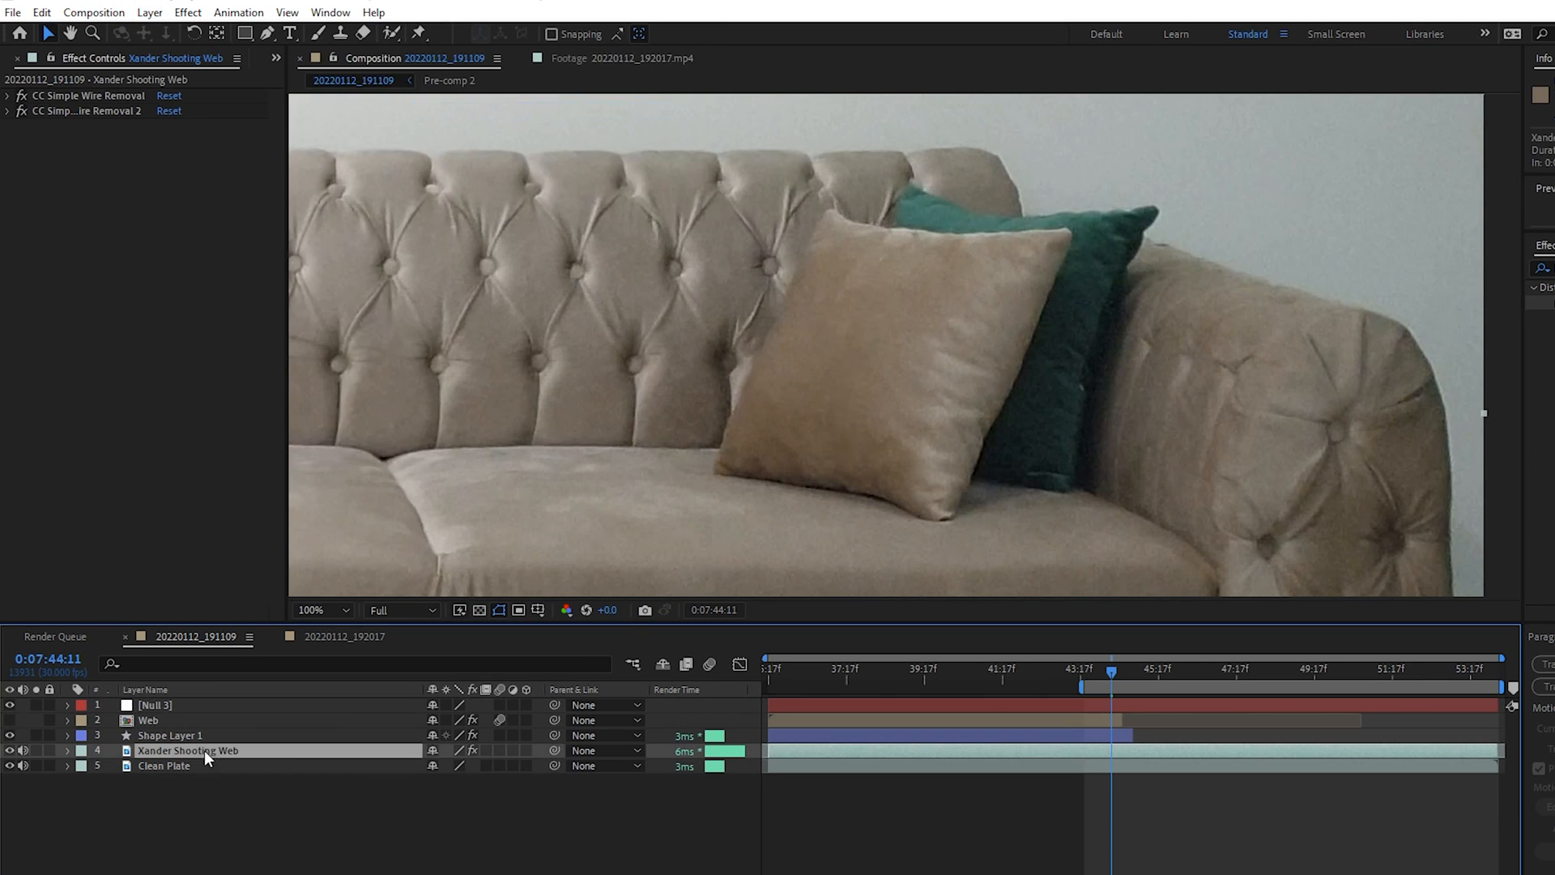
Motion-track the position of the beige pillow on the sofa in the Xander Shooting Web layer
{"action": "left_click", "coordinate": [330, 12]}
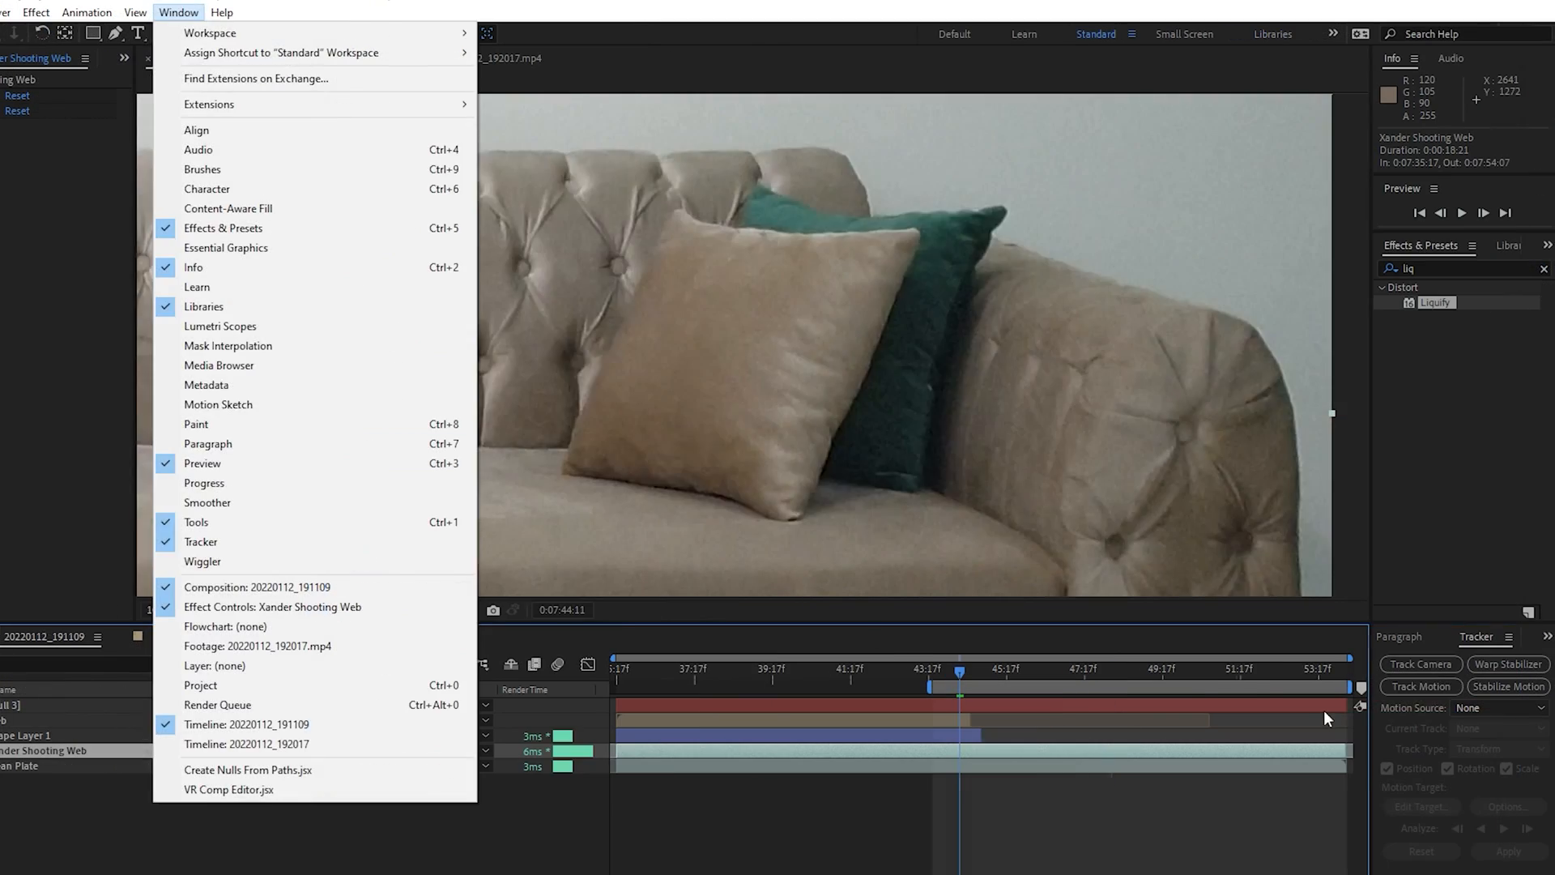
{"action": "left_click", "coordinate": [388, 544]}
{"action": "left_click", "coordinate": [1445, 691]}
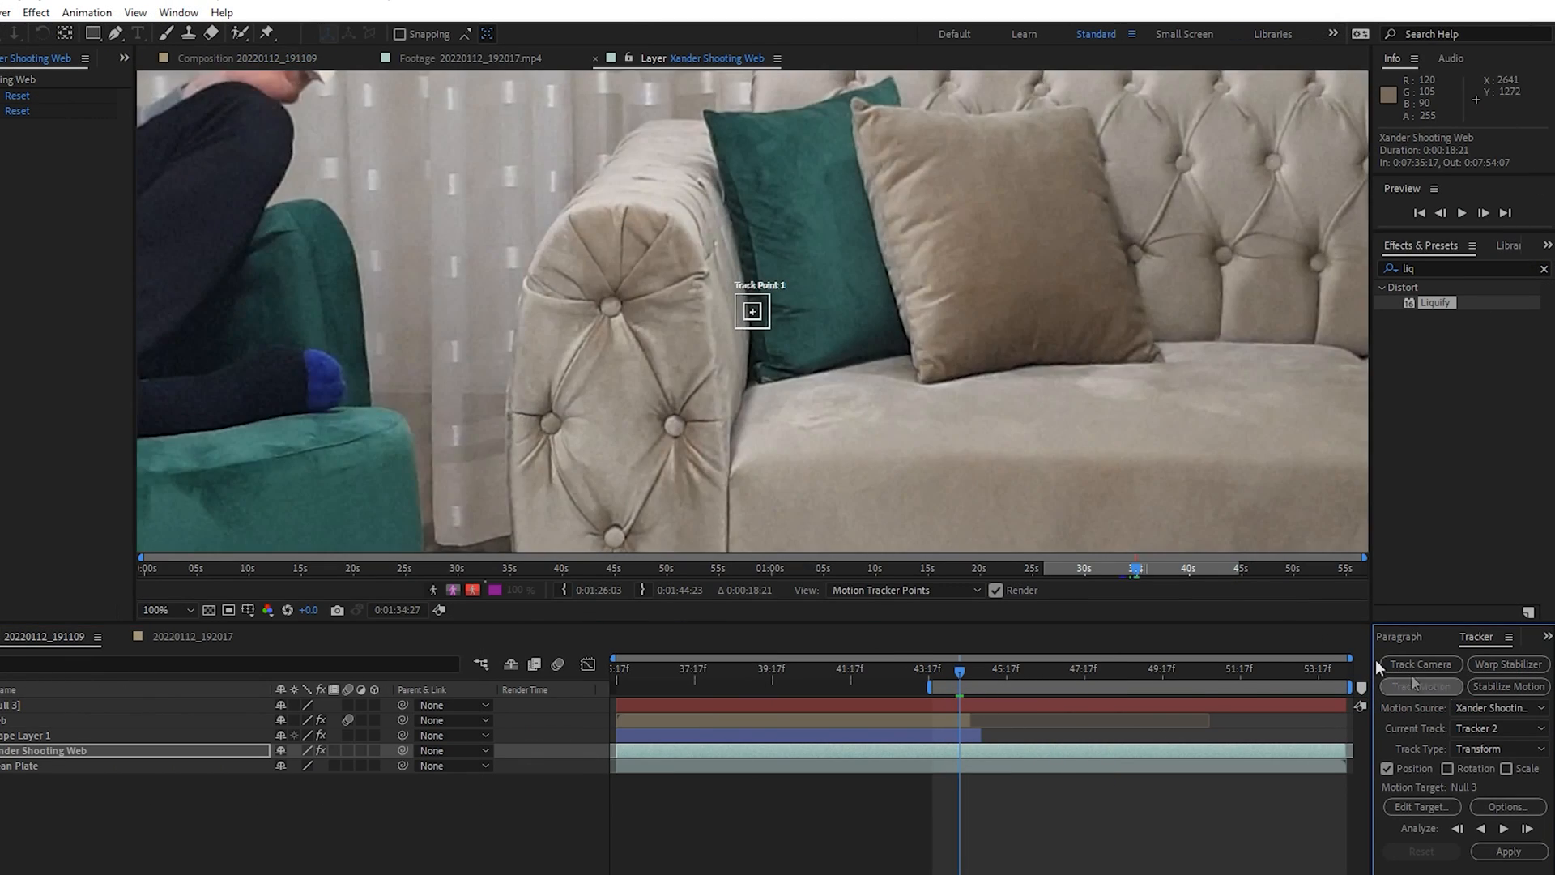
{"action": "scroll", "coordinate": [753, 311], "scroll_direction": "down", "scroll_amount": 2}
{"action": "left_click_drag", "start_coordinate": [284, 306], "coordinate": [881, 293]}
{"action": "scroll", "coordinate": [750, 313], "scroll_direction": "up", "scroll_amount": 2}
{"action": "left_click", "coordinate": [1526, 830]}
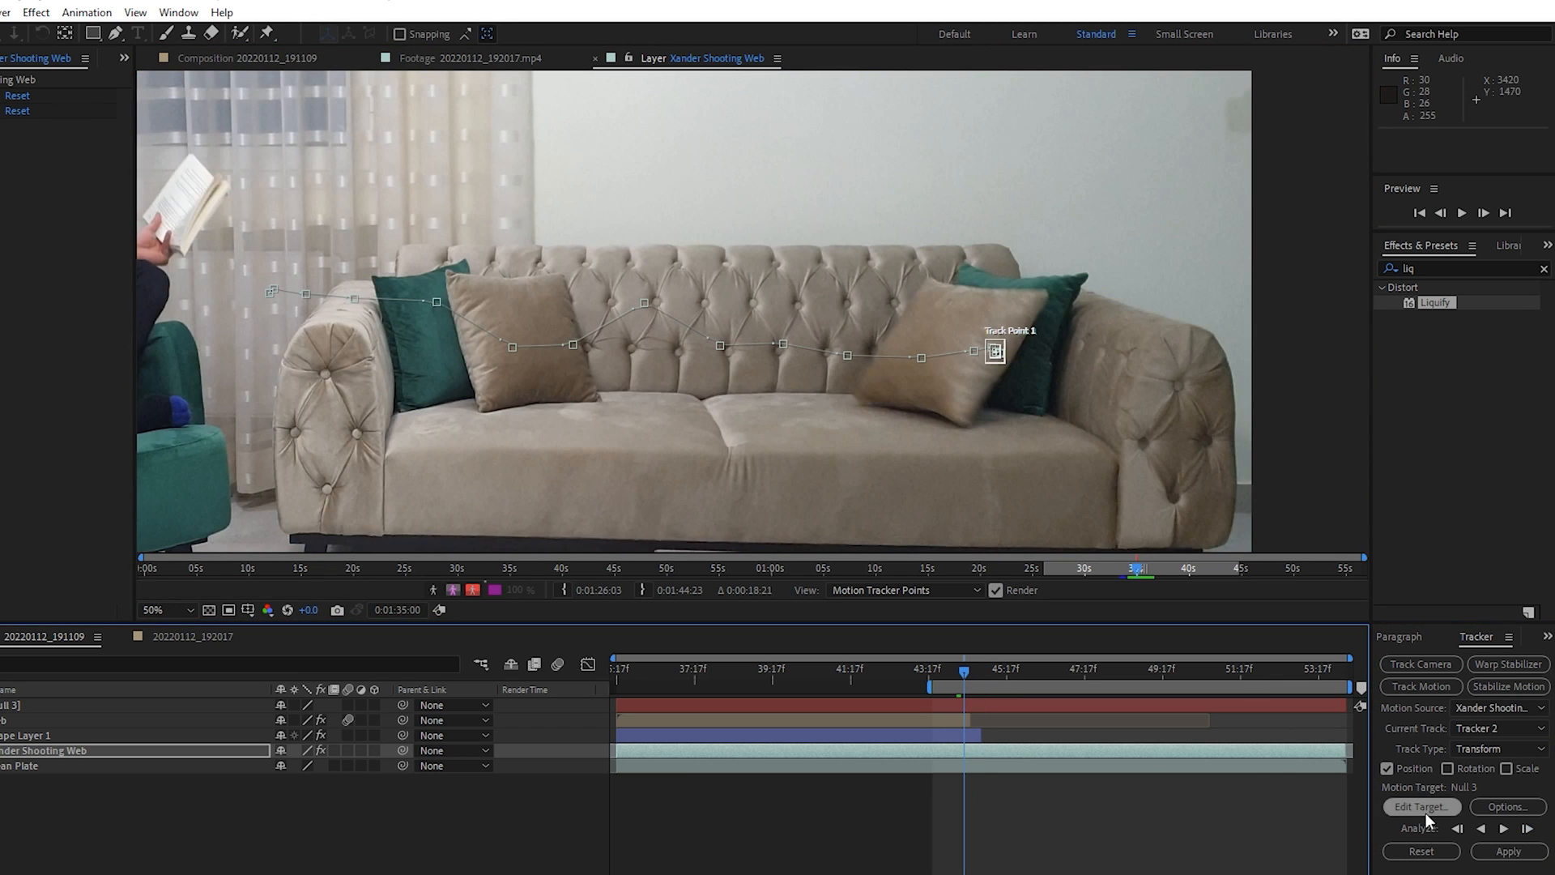
Apply the tracking data to Null 3 and parent the Web layer to that null
{"action": "left_click", "coordinate": [1508, 852]}
{"action": "left_click", "coordinate": [689, 492]}
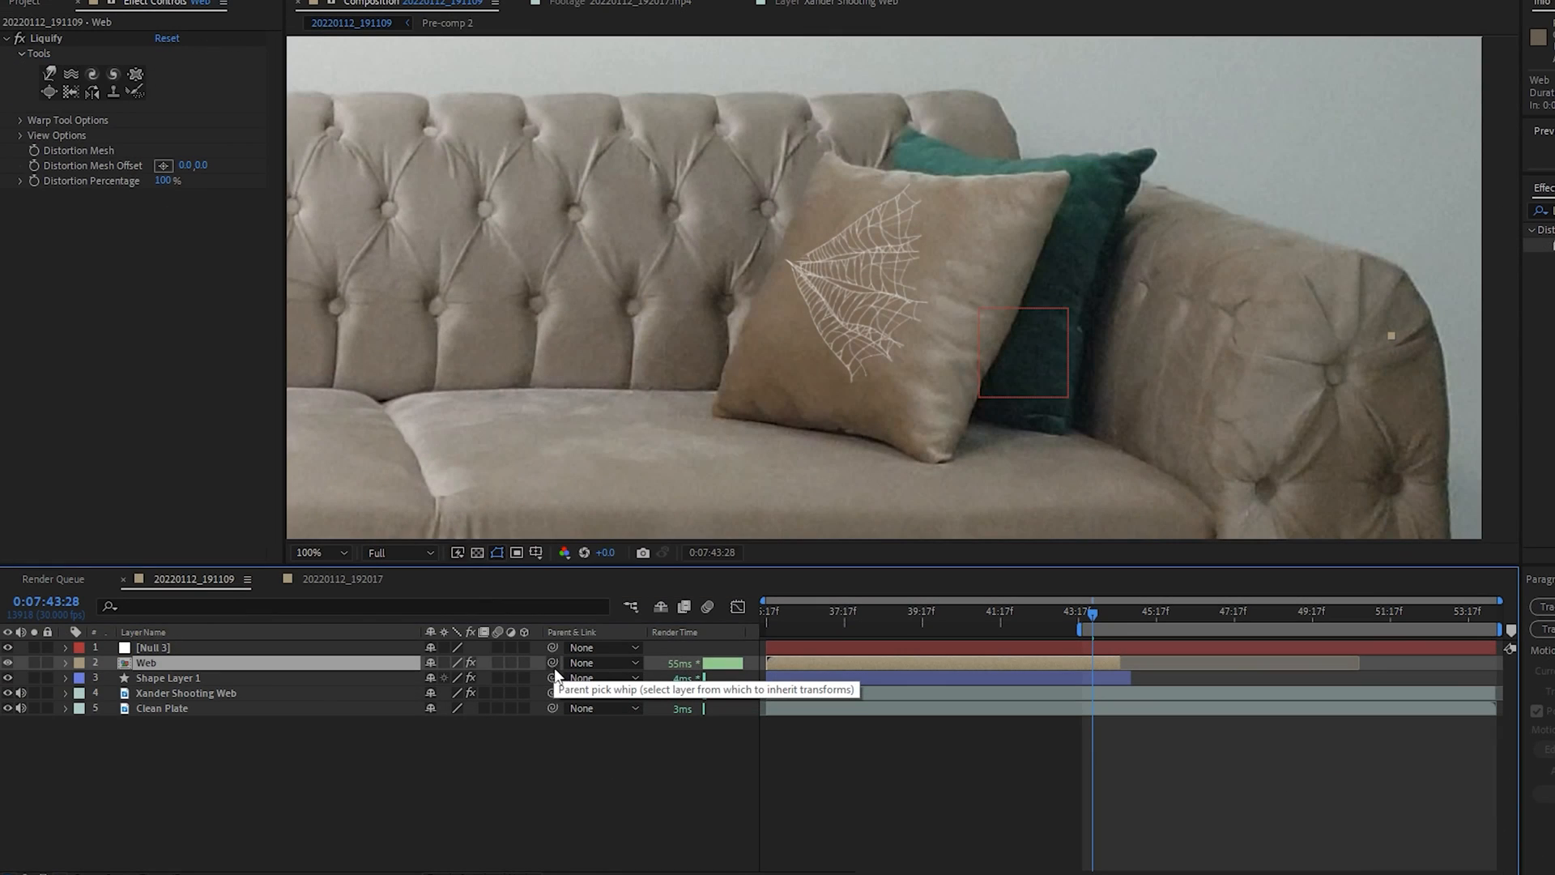
{"action": "left_click_drag", "start_coordinate": [554, 669], "coordinate": [423, 662]}
{"action": "left_click_drag", "start_coordinate": [282, 649], "coordinate": [280, 648]}
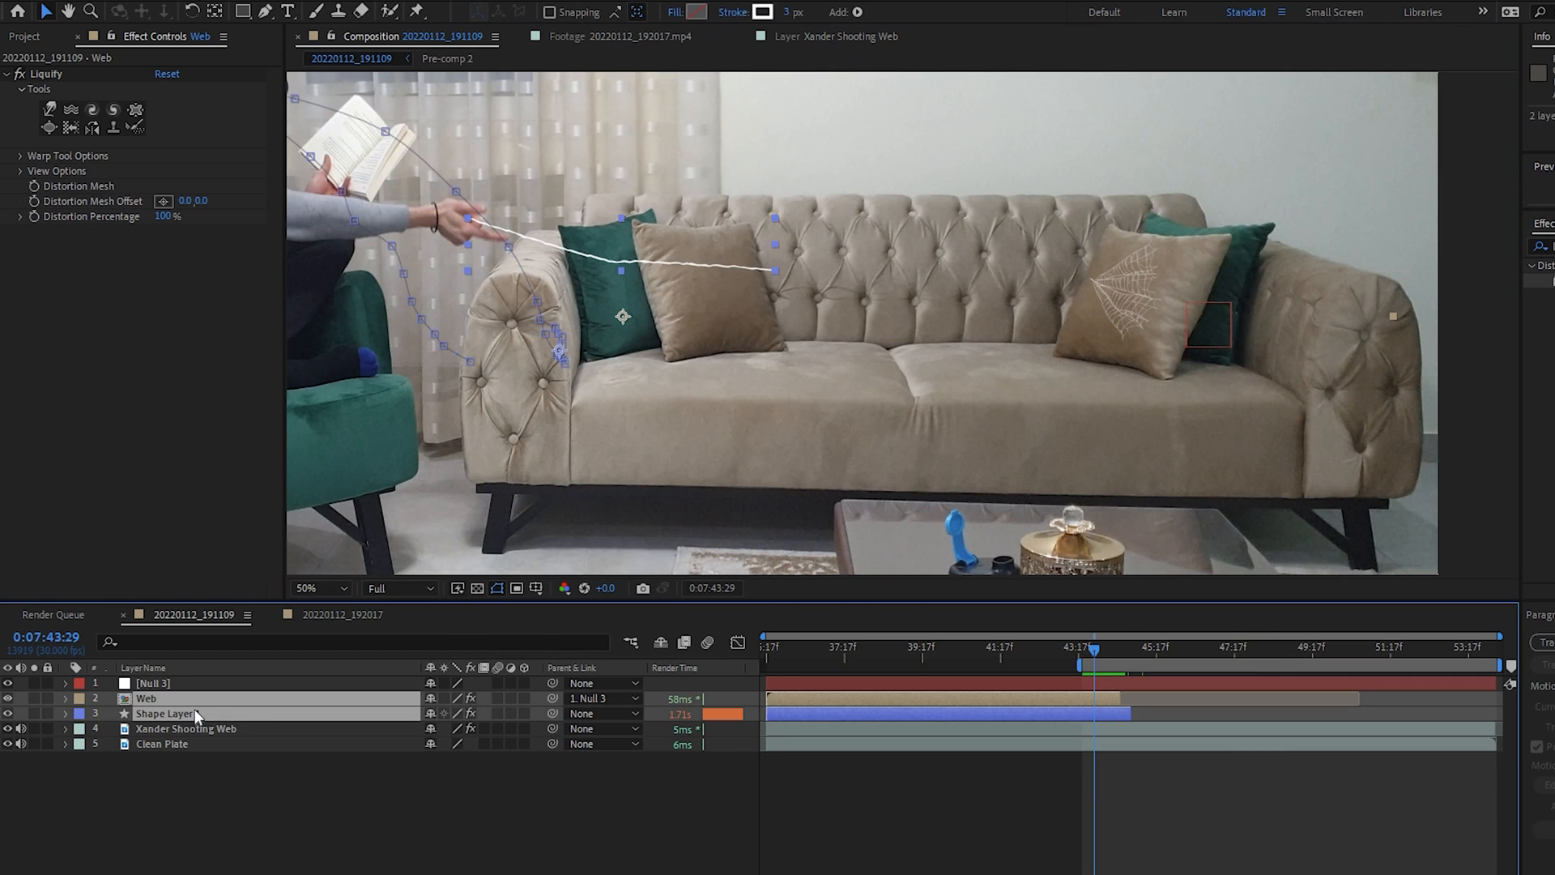
Pre-compose Web and Shape Layer 1 into a new composition named Web Layers, moving all attributes
{"action": "right_click", "coordinate": [195, 708]}
{"action": "left_click", "coordinate": [319, 606]}
{"action": "type", "text": "W"}
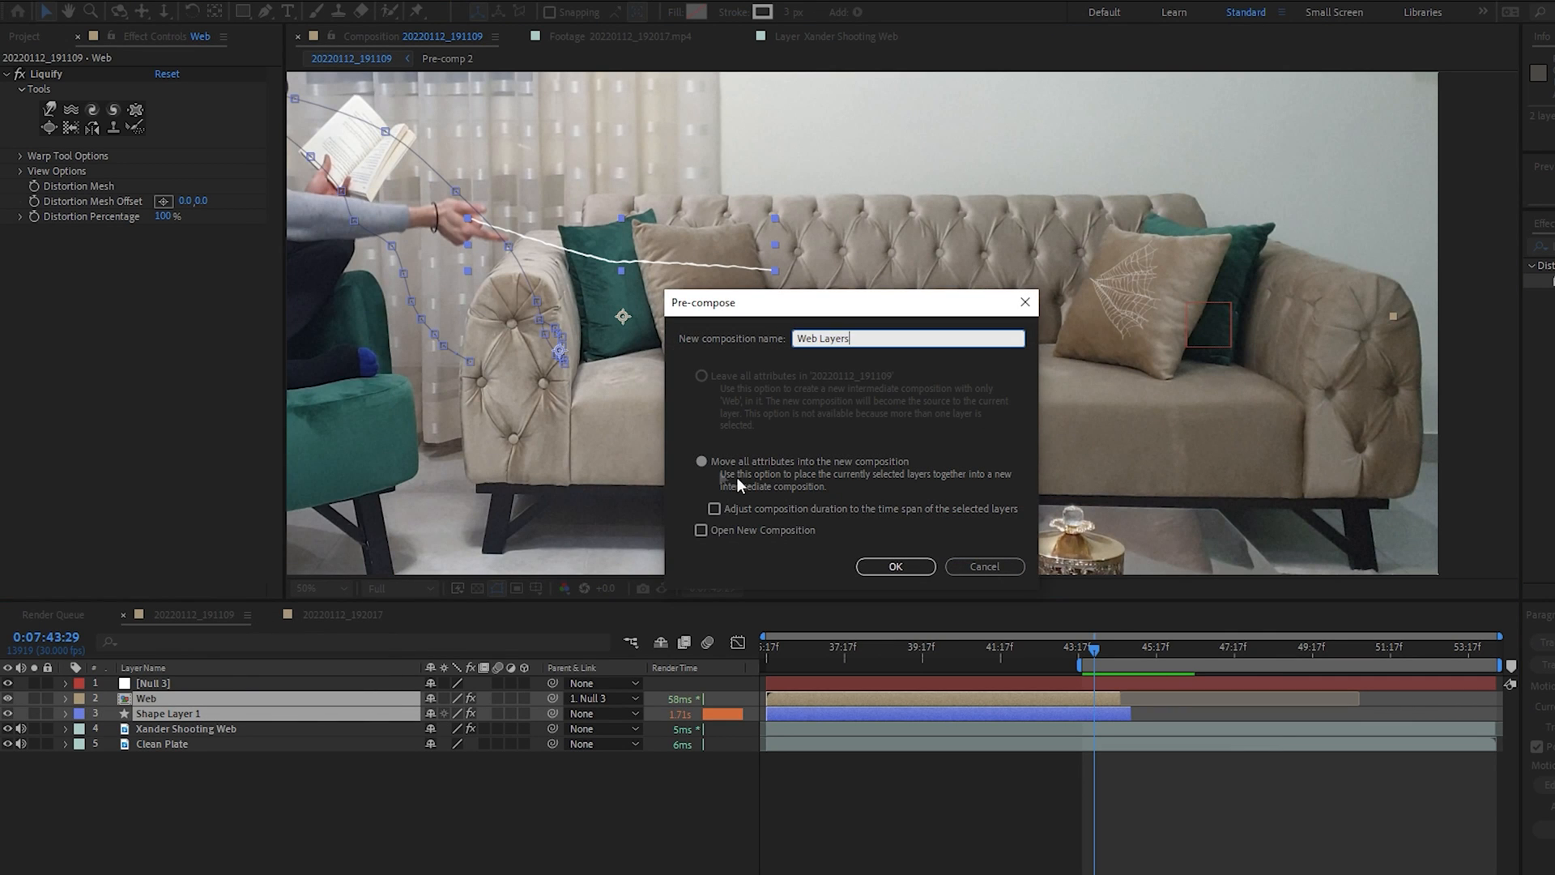
{"action": "type", "text": "eb Layers"}
{"action": "key", "text": "Return"}
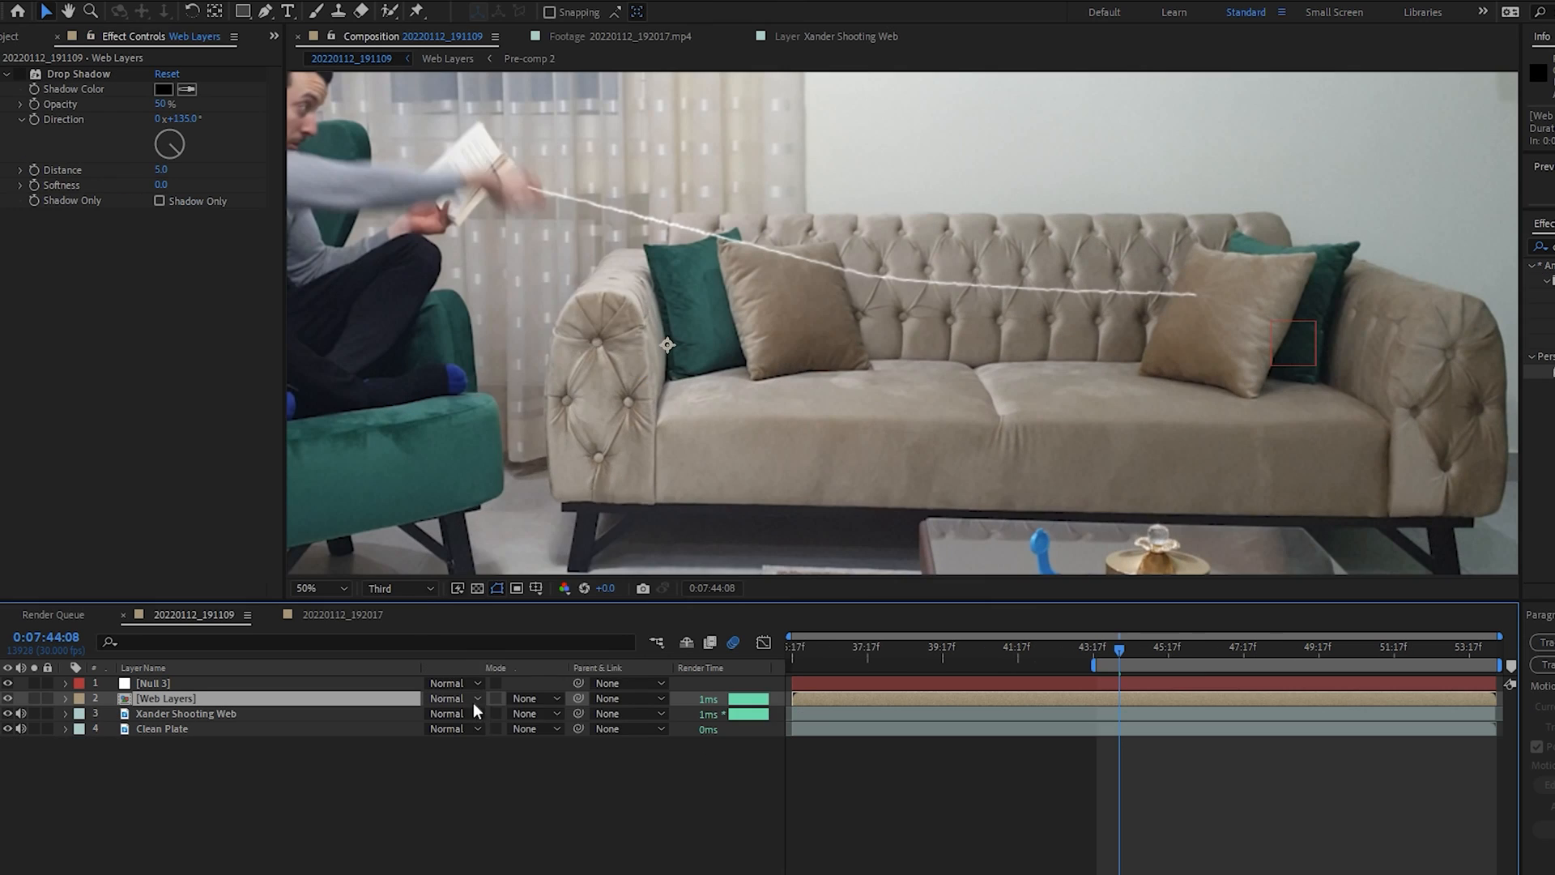
Choose a blending mode for the Web Layers layer and enable its motion blur
{"action": "left_click", "coordinate": [461, 698]}
{"action": "left_click", "coordinate": [524, 367]}
{"action": "left_click", "coordinate": [498, 699]}
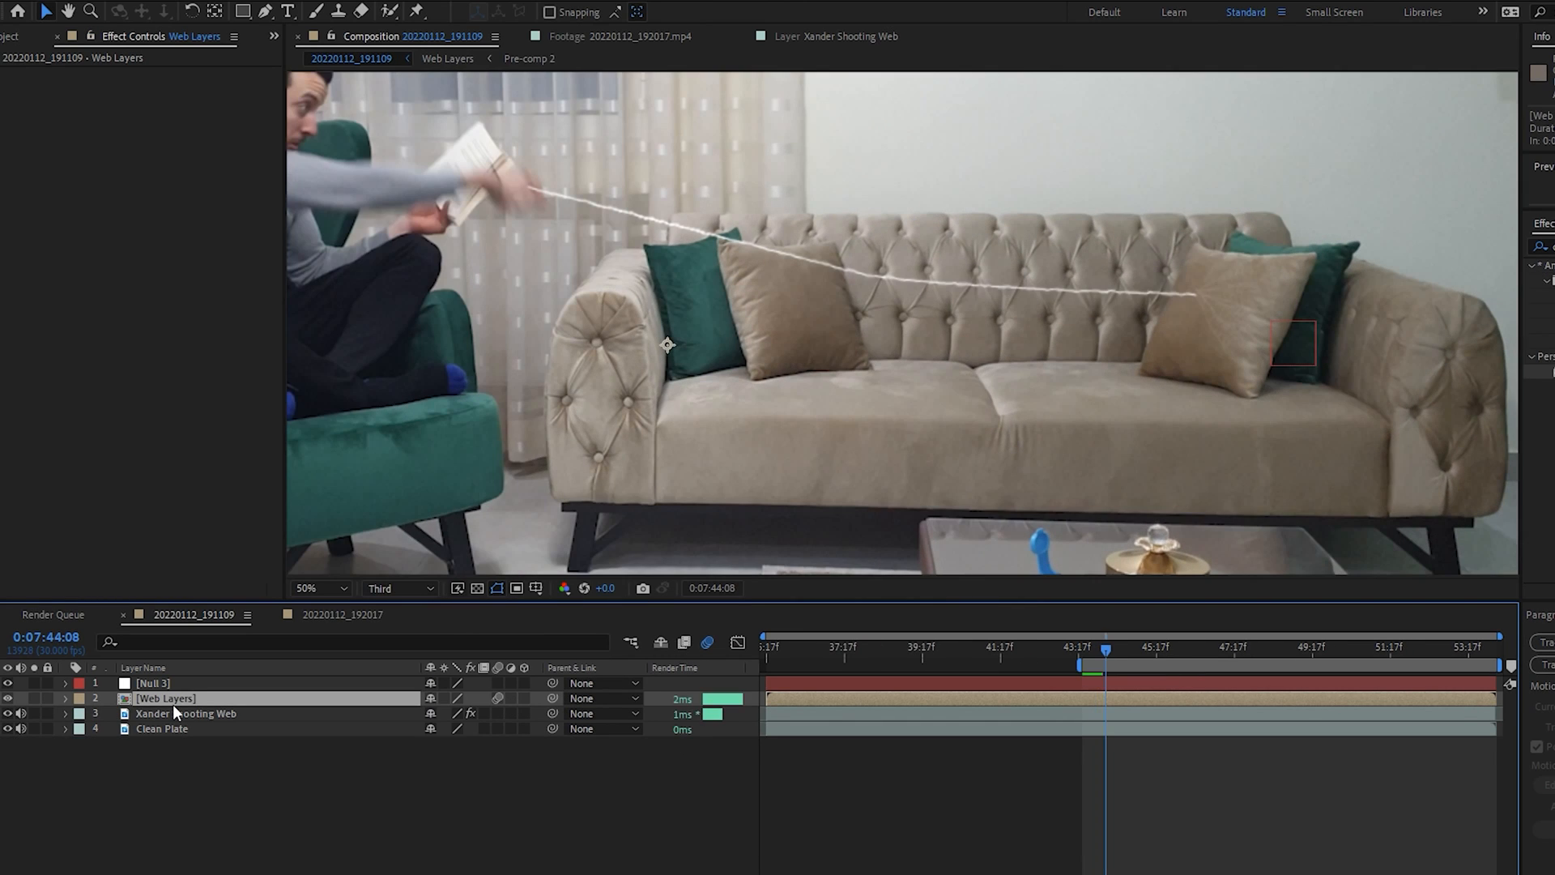
Duplicate Web Layers as Shadow, and give the copy a Drop Shadow set to Shadow Only with adjusted direction and distance
{"action": "key", "text": "ctrl+d"}
{"action": "key", "text": "Return"}
{"action": "type", "text": "Shaddrop s"}
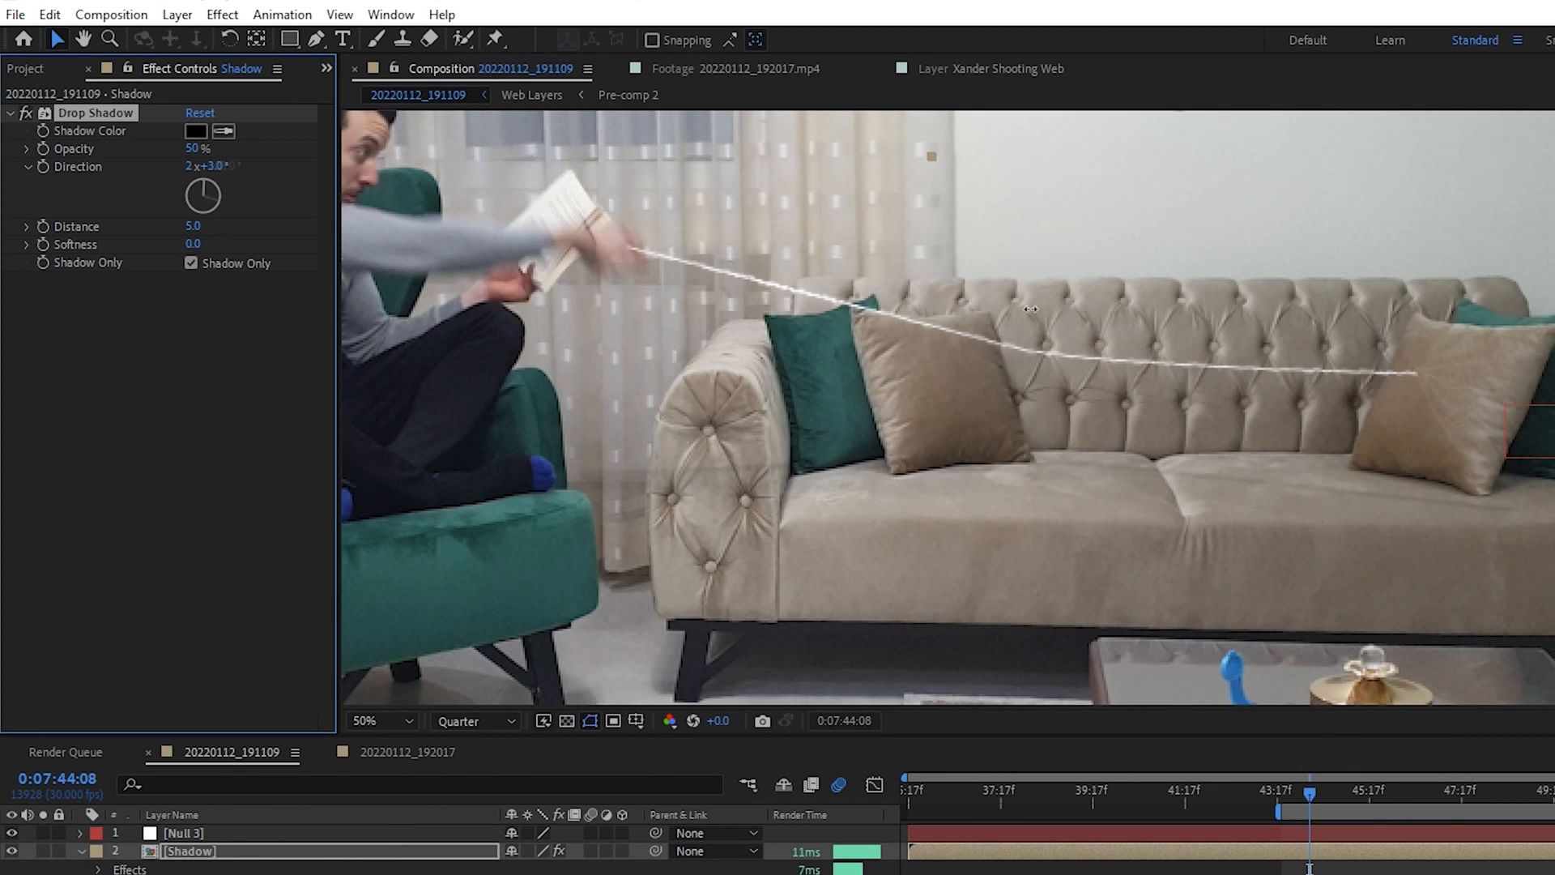
{"action": "left_click_drag", "start_coordinate": [1030, 309], "coordinate": [1032, 308]}
{"action": "left_click_drag", "start_coordinate": [196, 227], "coordinate": [397, 245]}
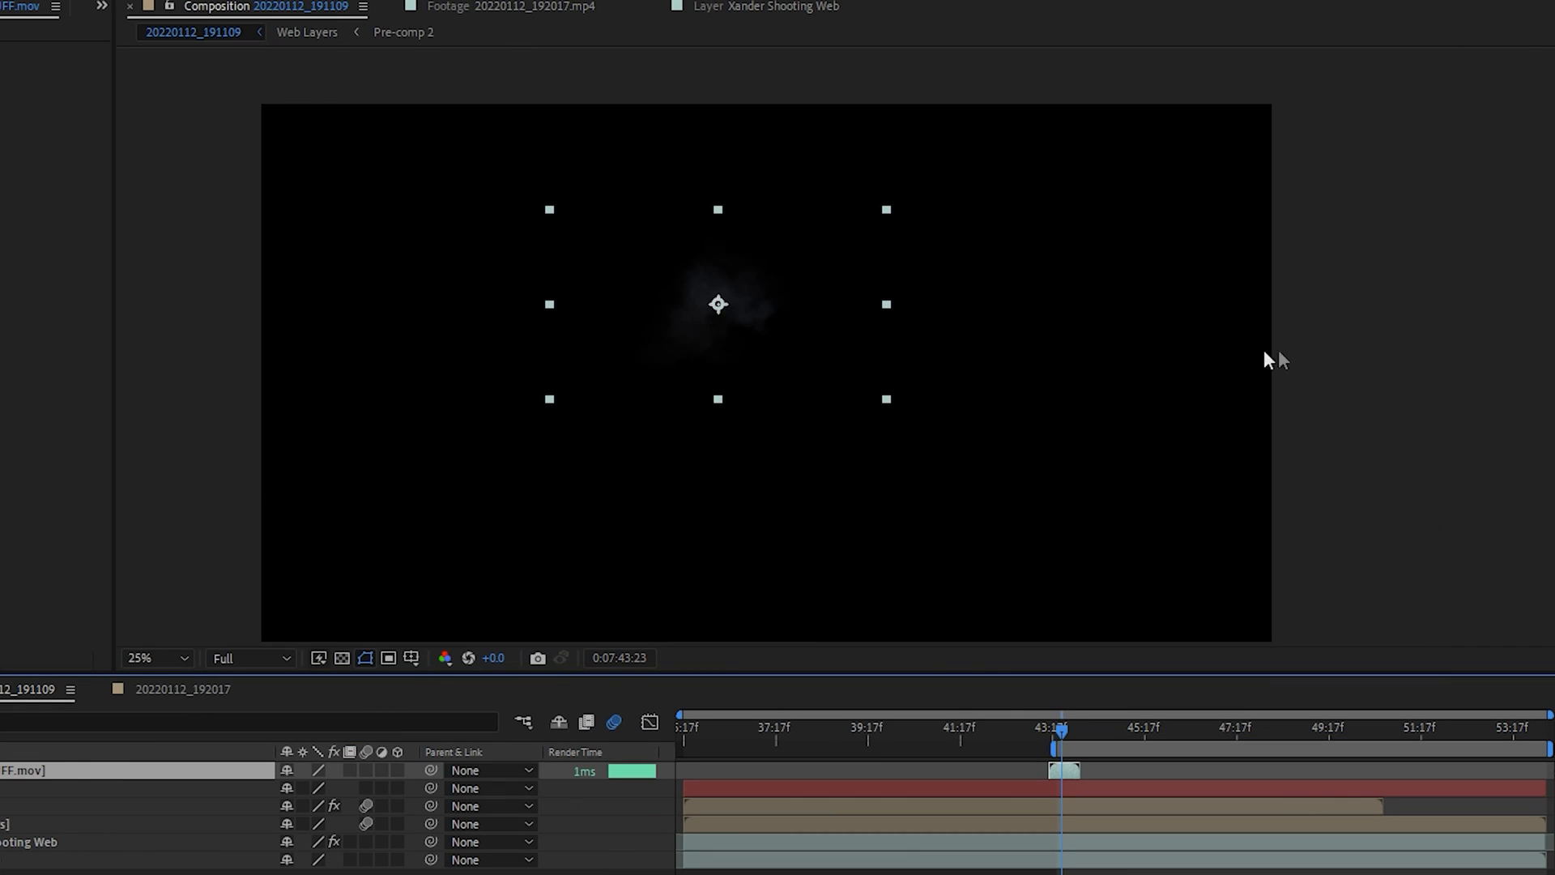
Scale the smoke puff clip, position it over the man's shooting hand and duplicate it
{"action": "left_click", "coordinate": [1269, 360]}
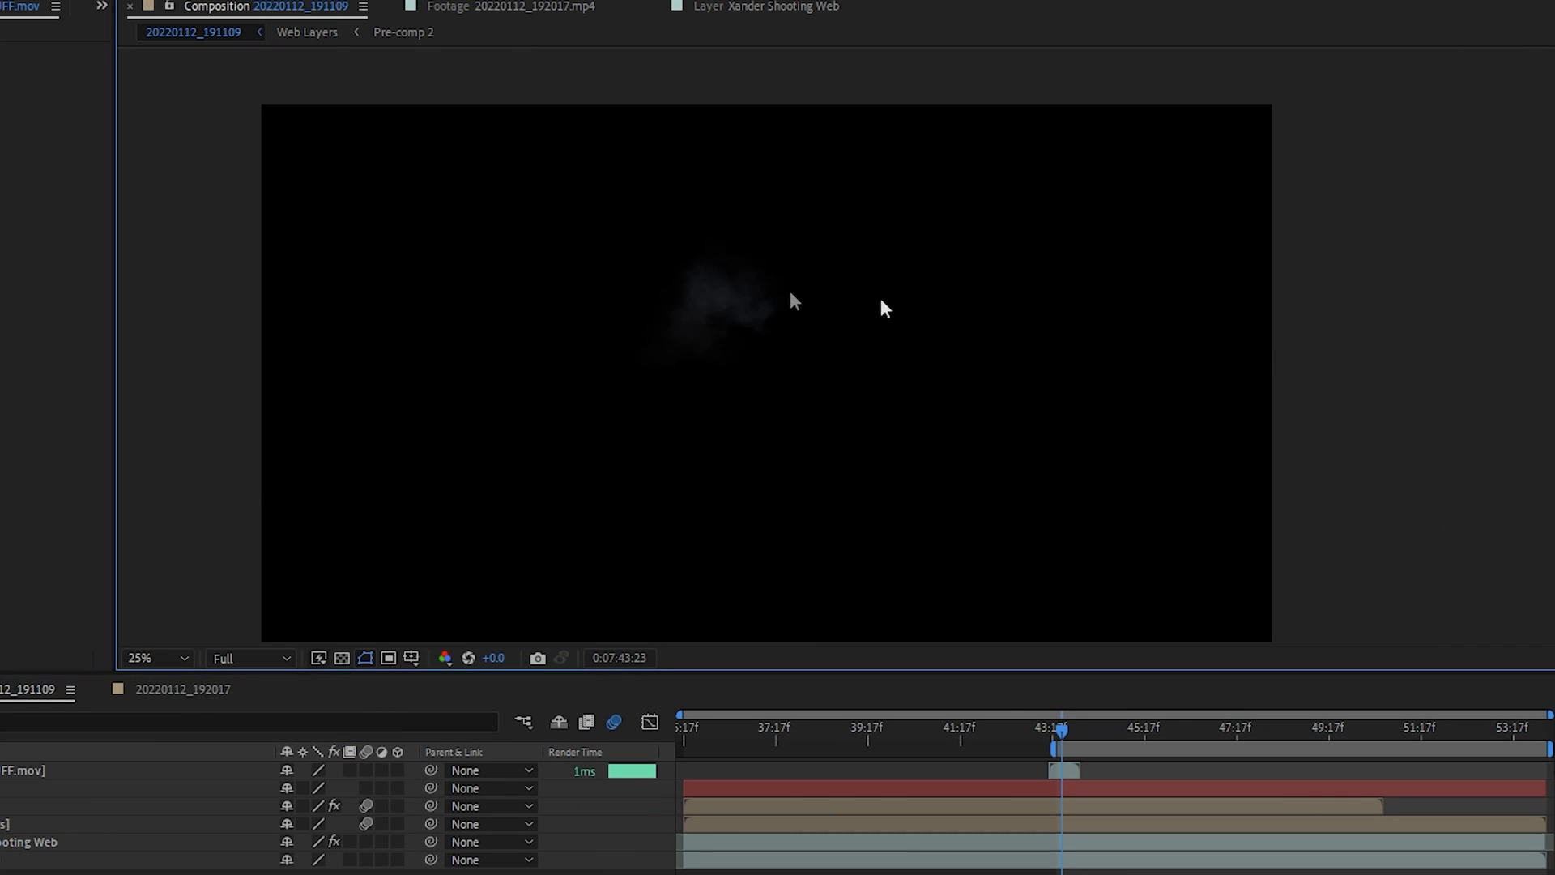
{"action": "key", "text": "period"}
{"action": "left_click_drag", "start_coordinate": [745, 514], "coordinate": [810, 560]}
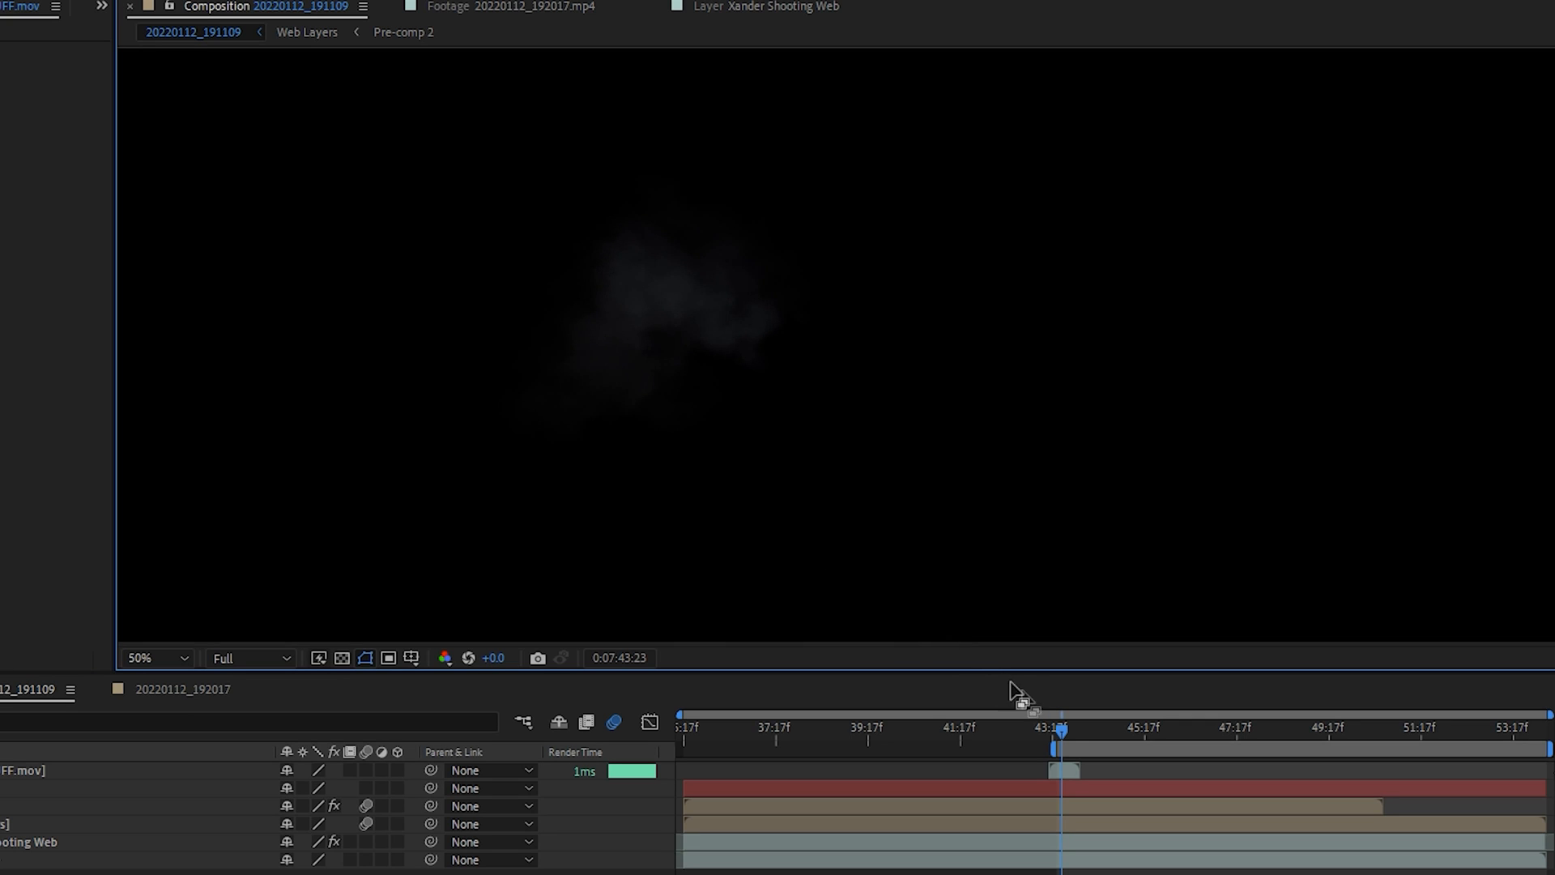
{"action": "left_click_drag", "start_coordinate": [1056, 727], "coordinate": [1068, 732]}
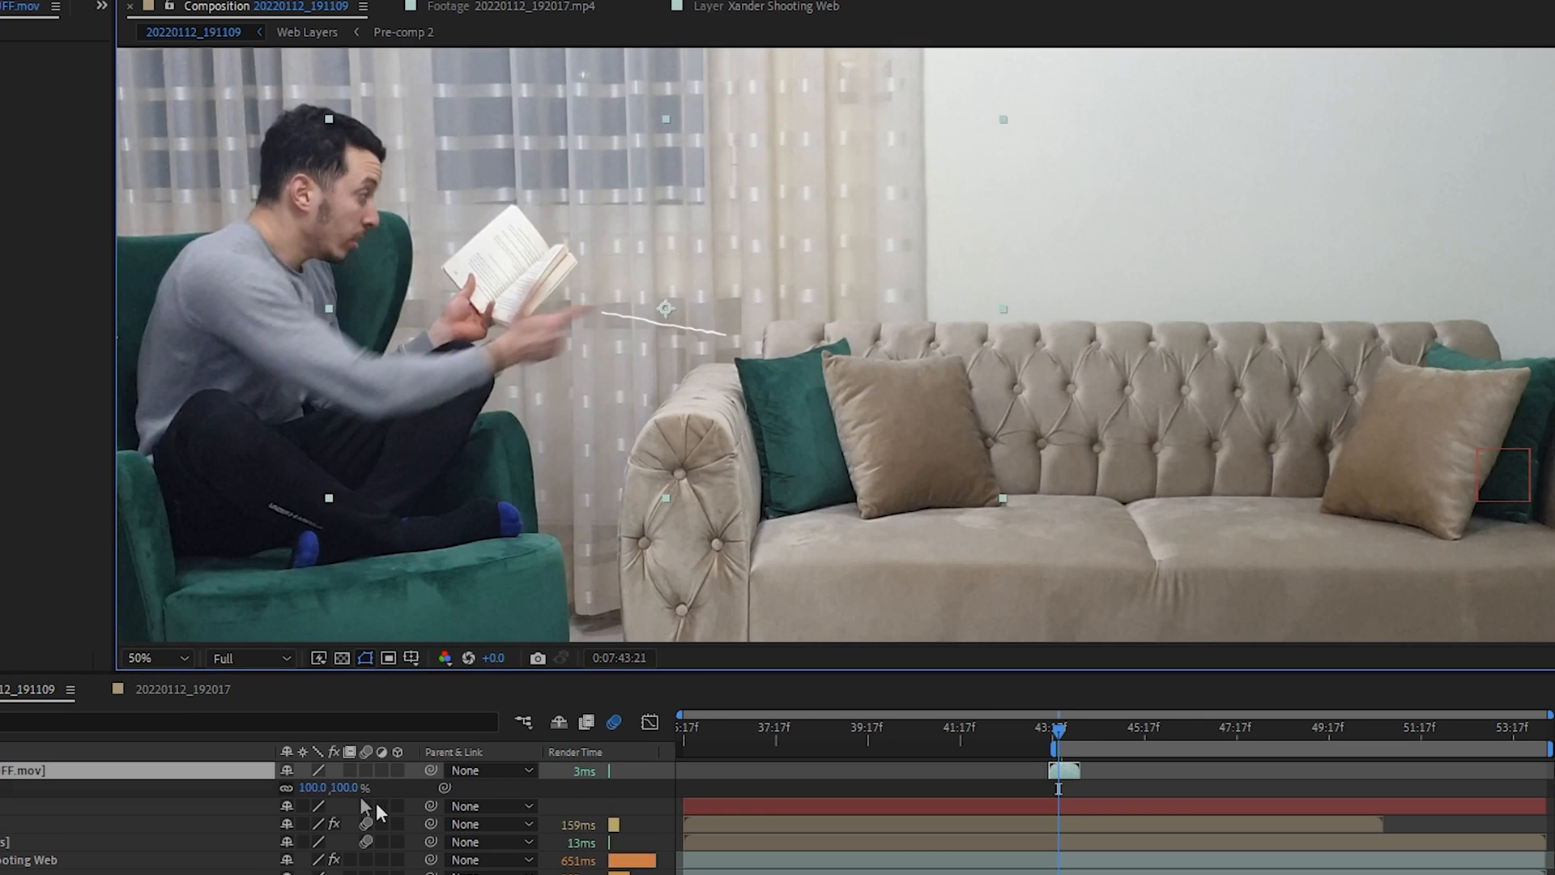
{"action": "left_click_drag", "start_coordinate": [343, 788], "coordinate": [331, 788]}
{"action": "left_click_drag", "start_coordinate": [637, 362], "coordinate": [528, 336]}
{"action": "key", "text": "ctrl+d"}
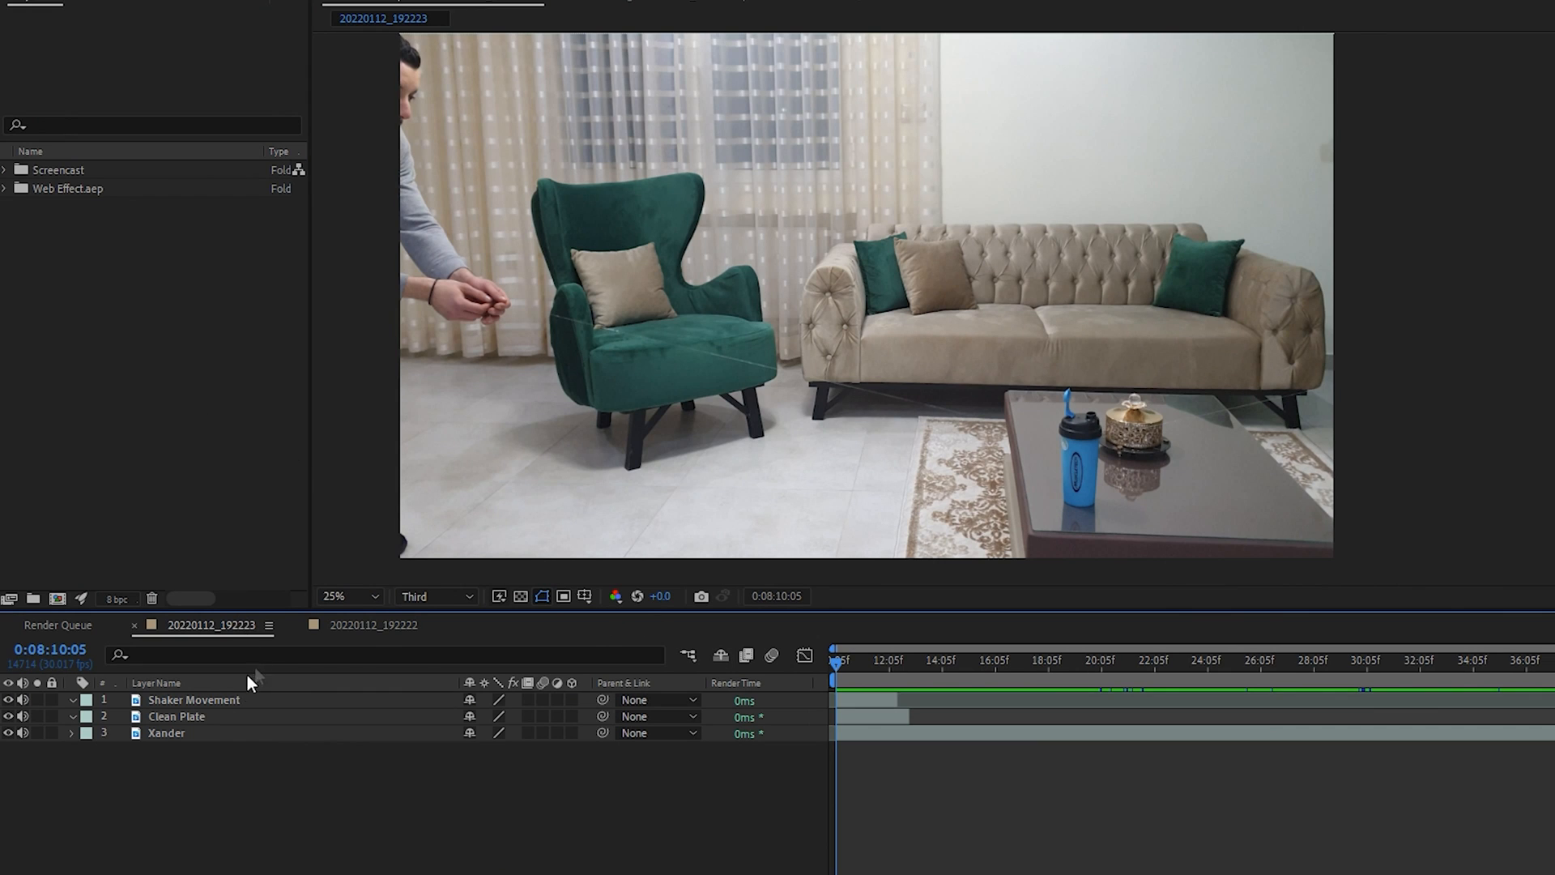
Hide the Shaker Movement layer and draw a rectangular mask over the coffee table in the Clean Plate layer
{"action": "left_click", "coordinate": [253, 698]}
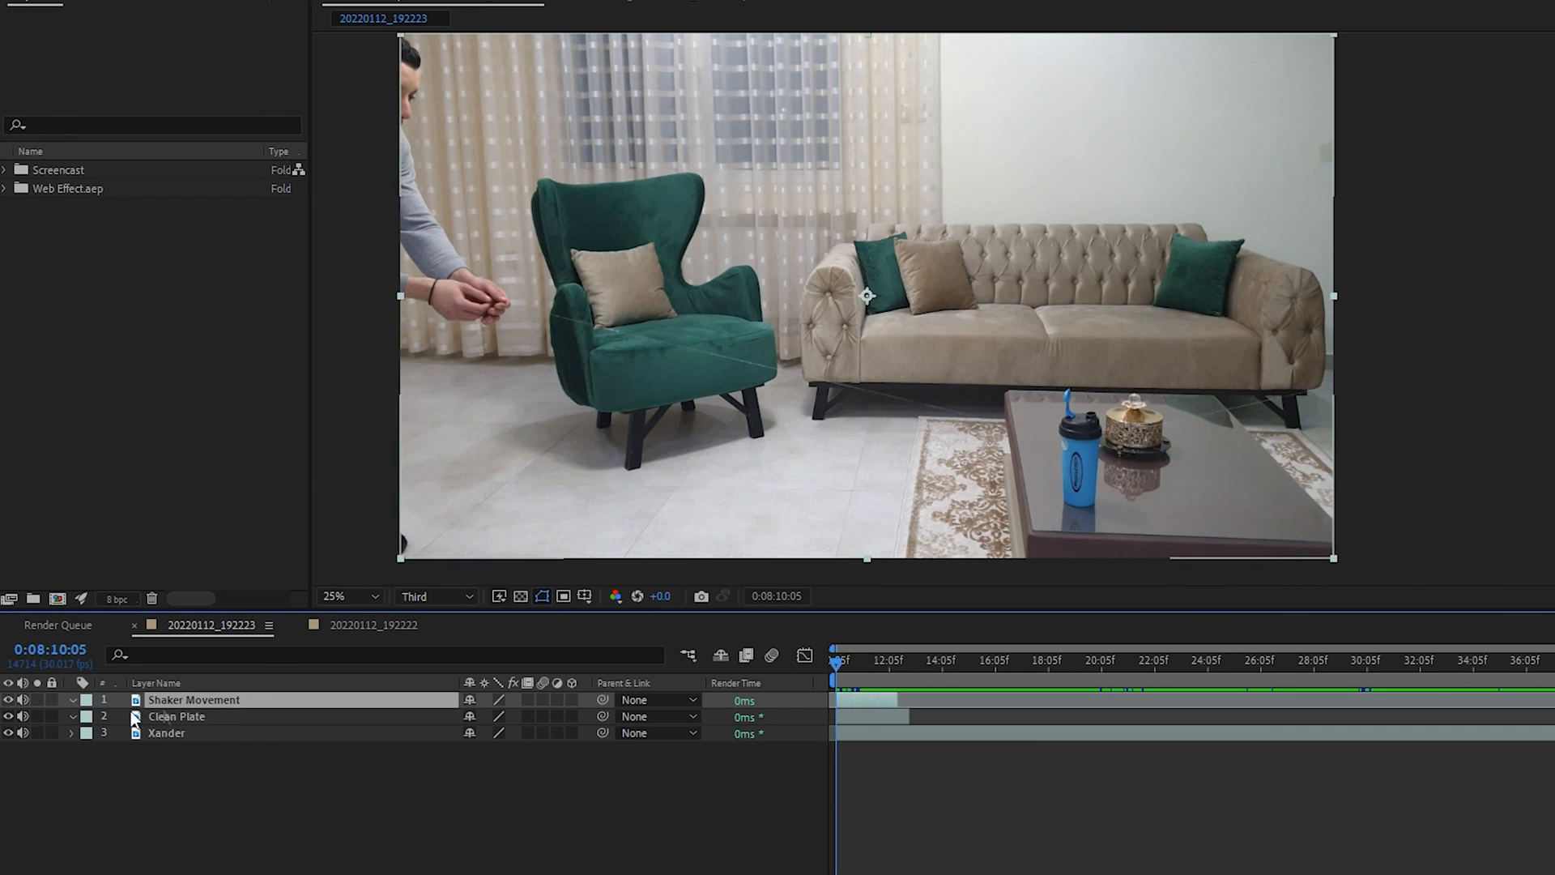
{"action": "left_click", "coordinate": [8, 700]}
{"action": "left_click", "coordinate": [179, 716]}
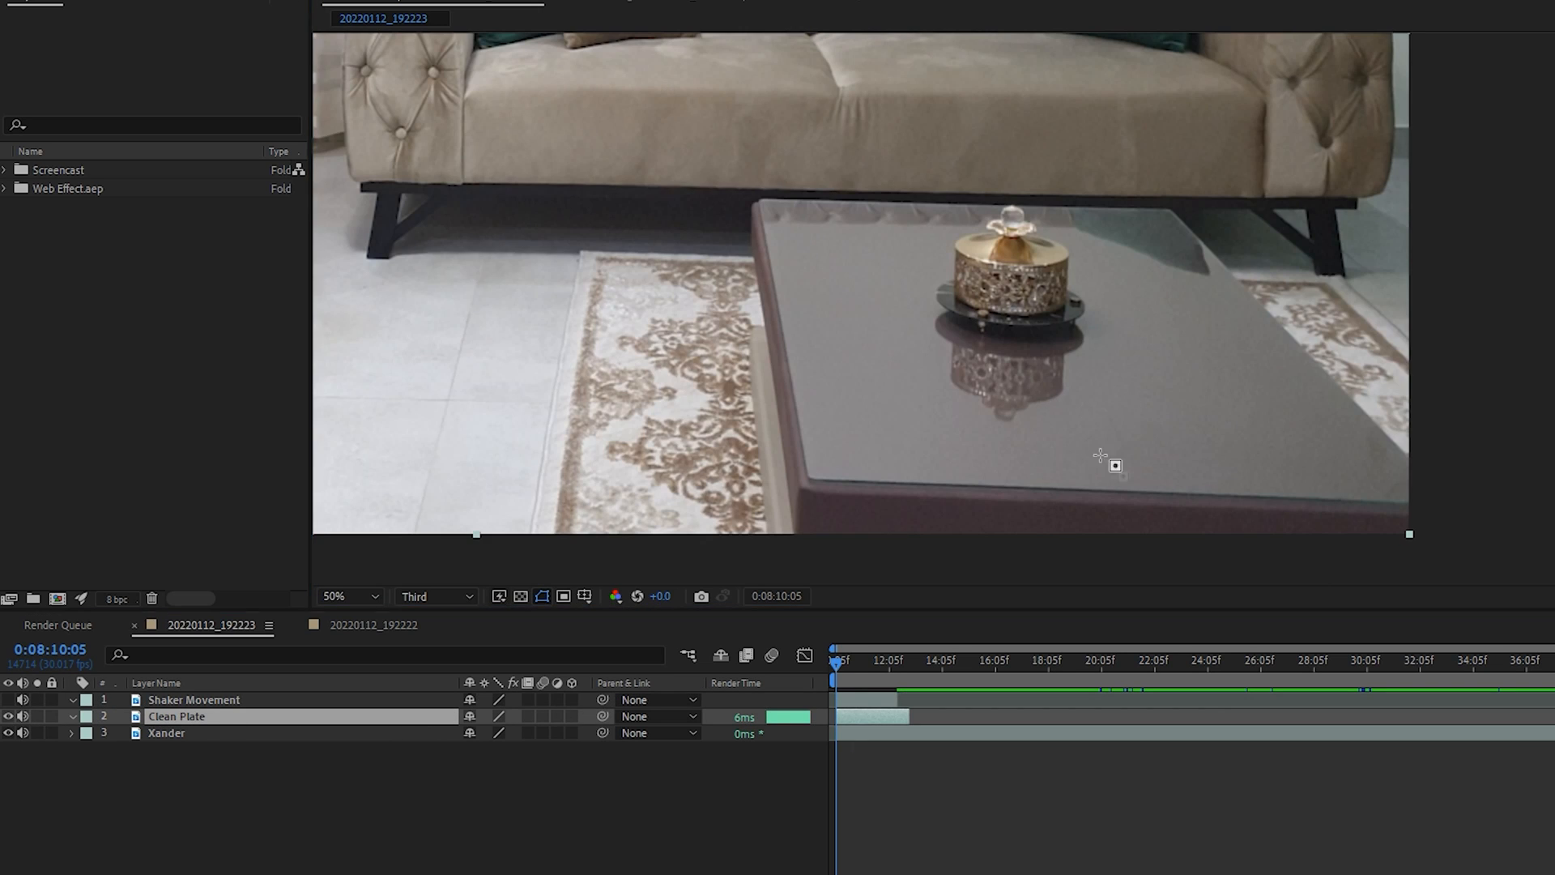
{"action": "left_click_drag", "start_coordinate": [1146, 497], "coordinate": [828, 250]}
{"action": "left_click_drag", "start_coordinate": [644, 319], "coordinate": [629, 285]}
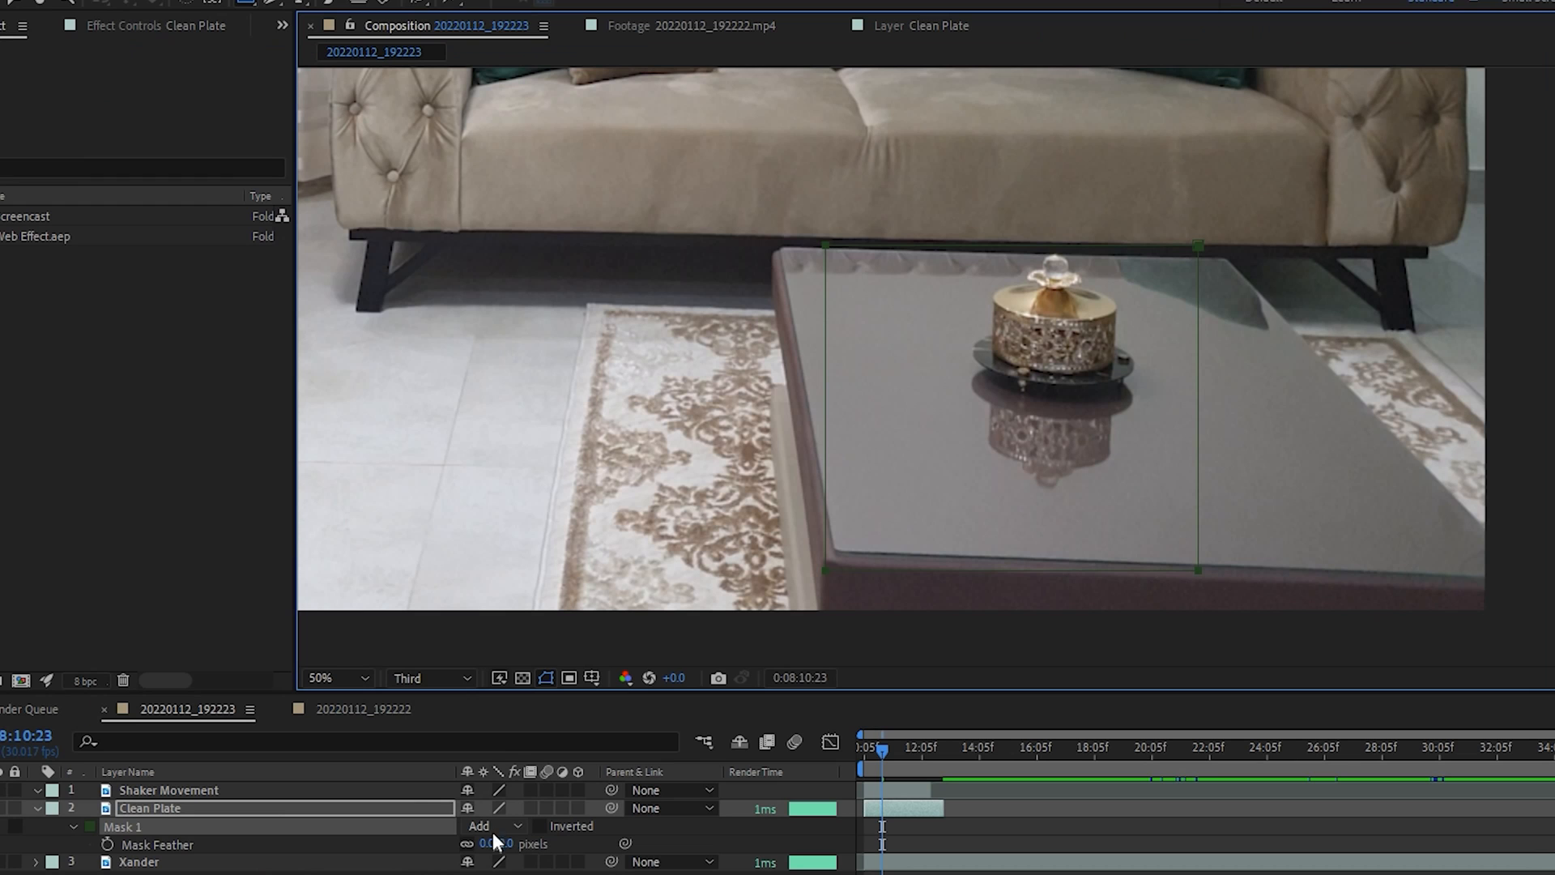
Feather the Clean Plate mask by 20 pixels and draw a rectangular mask around the blue shaker in Shaker Movement
{"action": "left_click", "coordinate": [493, 844]}
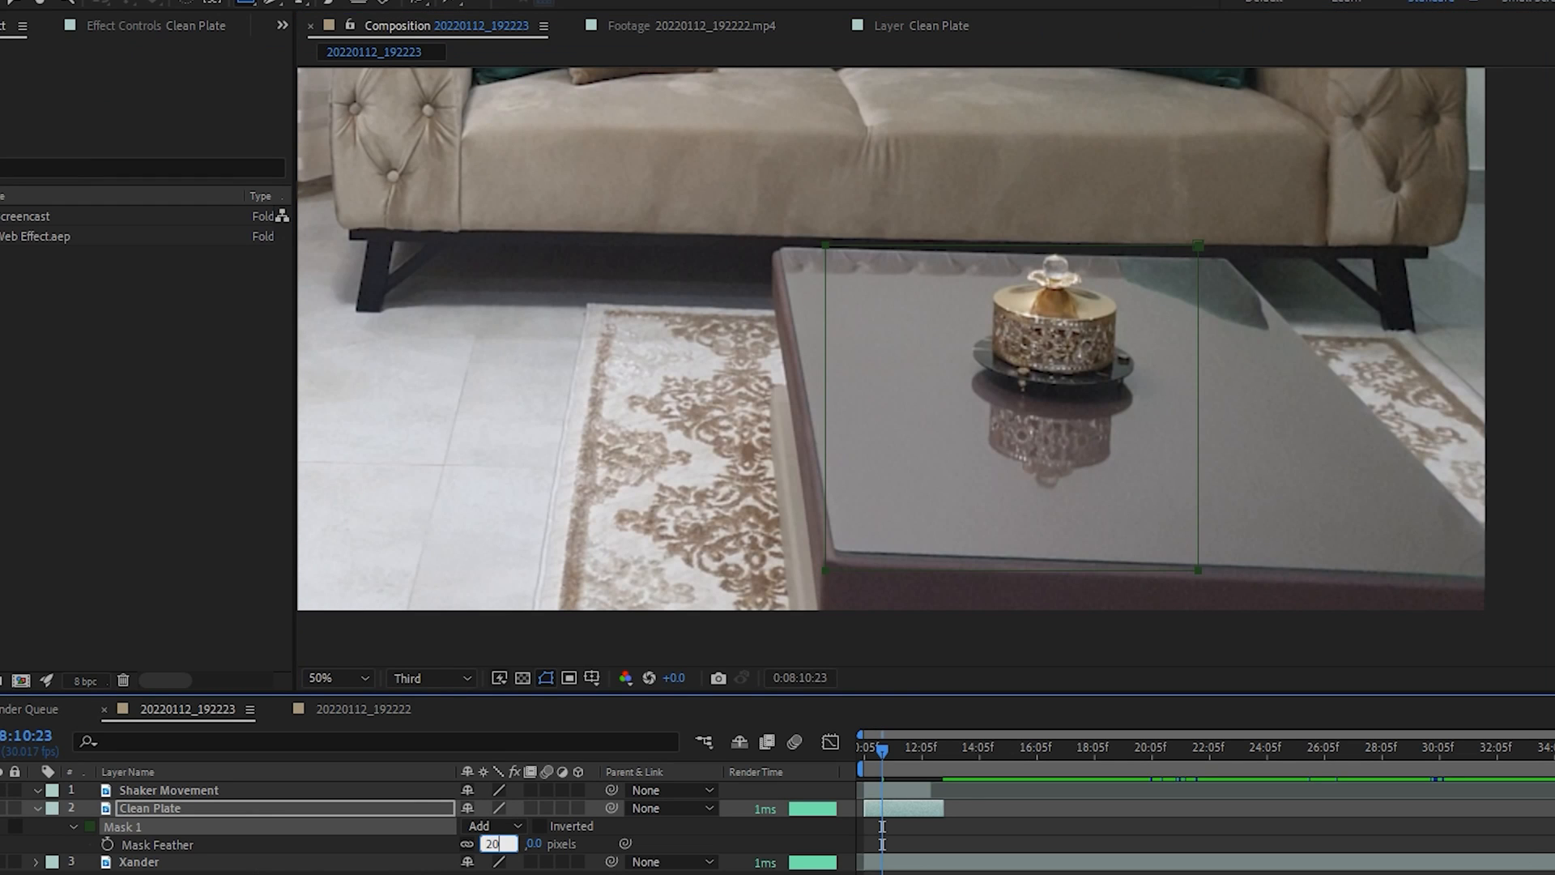
{"action": "type", "text": "20"}
{"action": "key", "text": "Return"}
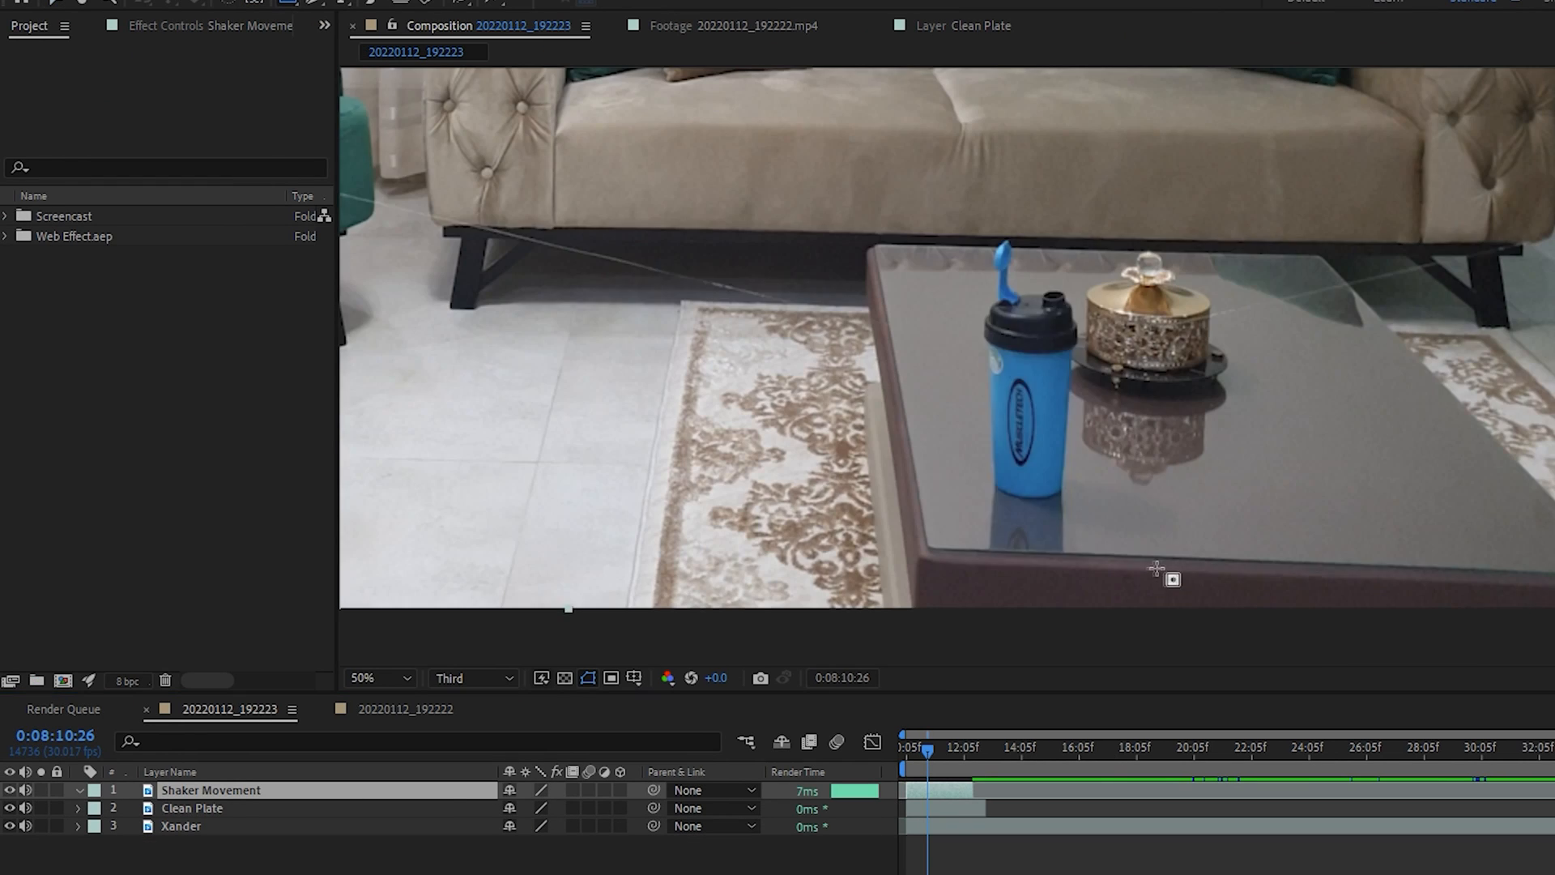
{"action": "left_click_drag", "start_coordinate": [1140, 559], "coordinate": [947, 231]}
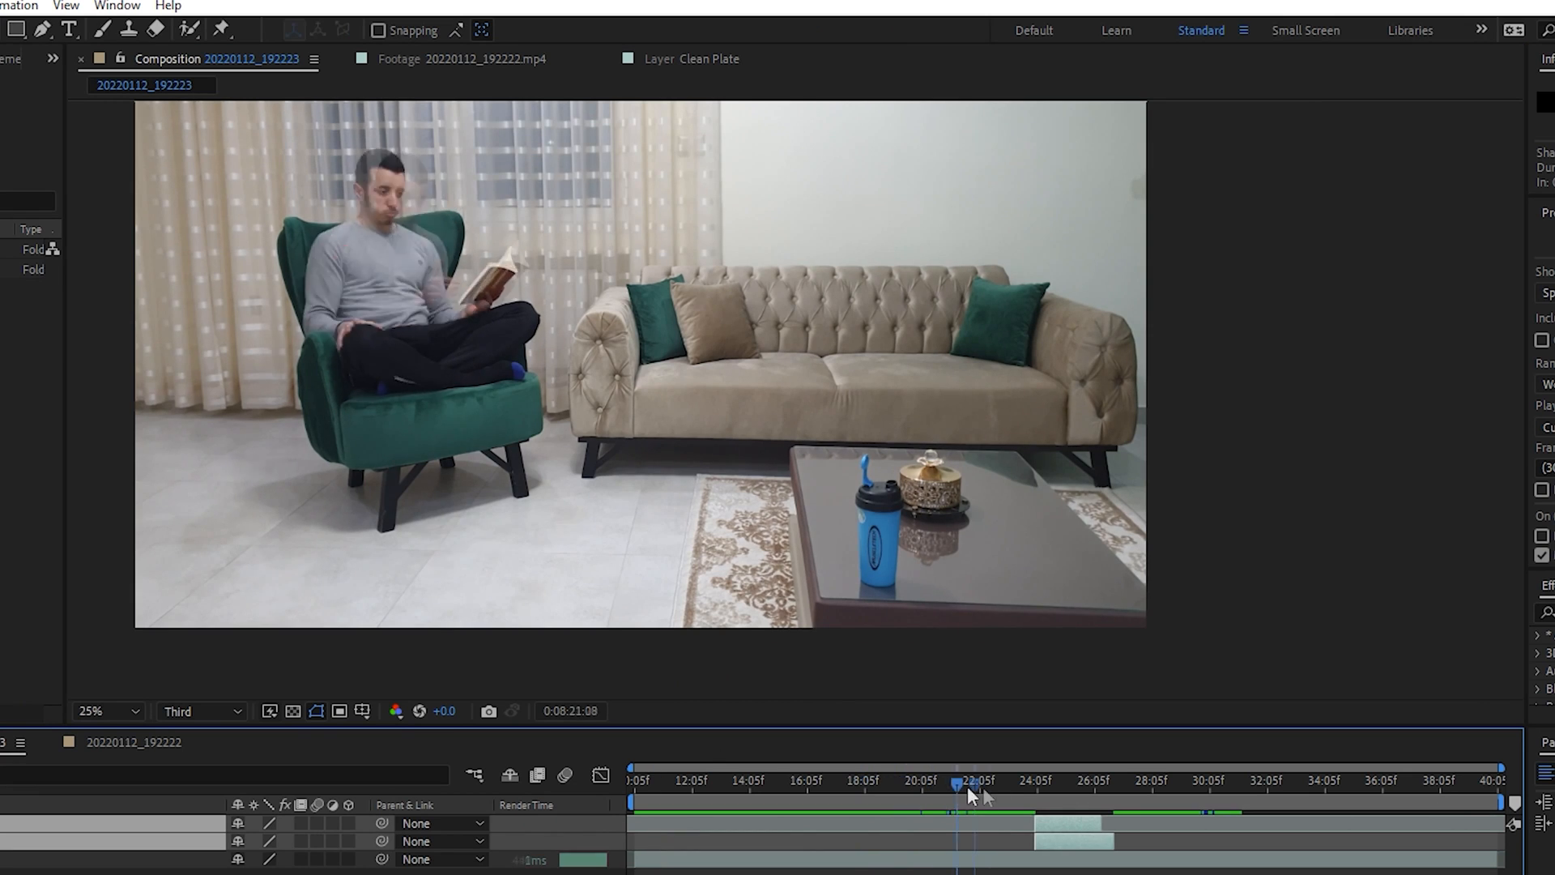
Shift Shaker Movement and Clean Plate to start at about 0:08:20:26, and extend Clean Plate to the end of the composition
{"action": "left_click_drag", "start_coordinate": [967, 787], "coordinate": [981, 787]}
{"action": "left_click_drag", "start_coordinate": [1070, 823], "coordinate": [1041, 844]}
{"action": "left_click", "coordinate": [1053, 664]}
{"action": "left_click_drag", "start_coordinate": [1012, 823], "coordinate": [1001, 823]}
{"action": "left_click_drag", "start_coordinate": [985, 790], "coordinate": [1035, 789]}
{"action": "left_click_drag", "start_coordinate": [1008, 841], "coordinate": [985, 840]}
{"action": "left_click_drag", "start_coordinate": [1036, 787], "coordinate": [947, 787]}
{"action": "left_click_drag", "start_coordinate": [988, 840], "coordinate": [979, 841]}
{"action": "left_click_drag", "start_coordinate": [948, 787], "coordinate": [991, 788]}
{"action": "left_click", "coordinate": [1004, 841]}
{"action": "left_click_drag", "start_coordinate": [1019, 840], "coordinate": [1513, 825]}
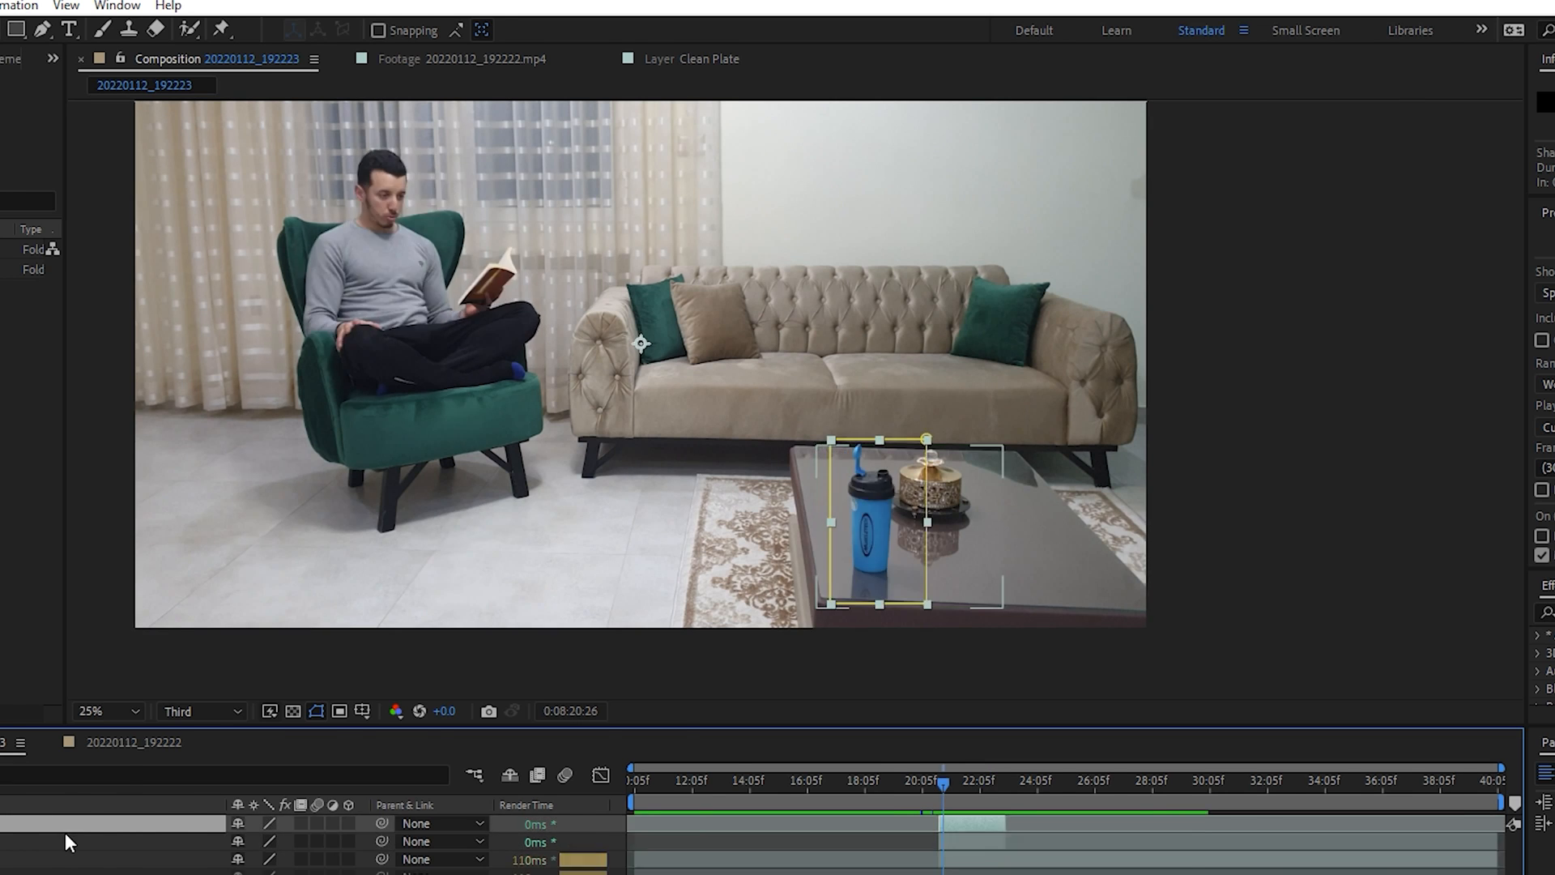
Duplicate Shaker Movement, freeze the copy's frame and extend it over the time before the original clip starts
{"action": "key", "text": "ctrl+d"}
{"action": "right_click", "coordinate": [88, 825]}
{"action": "mouse_move", "coordinate": [444, 325]}
{"action": "left_click", "coordinate": [703, 394]}
{"action": "left_click_drag", "start_coordinate": [1223, 807], "coordinate": [1156, 814]}
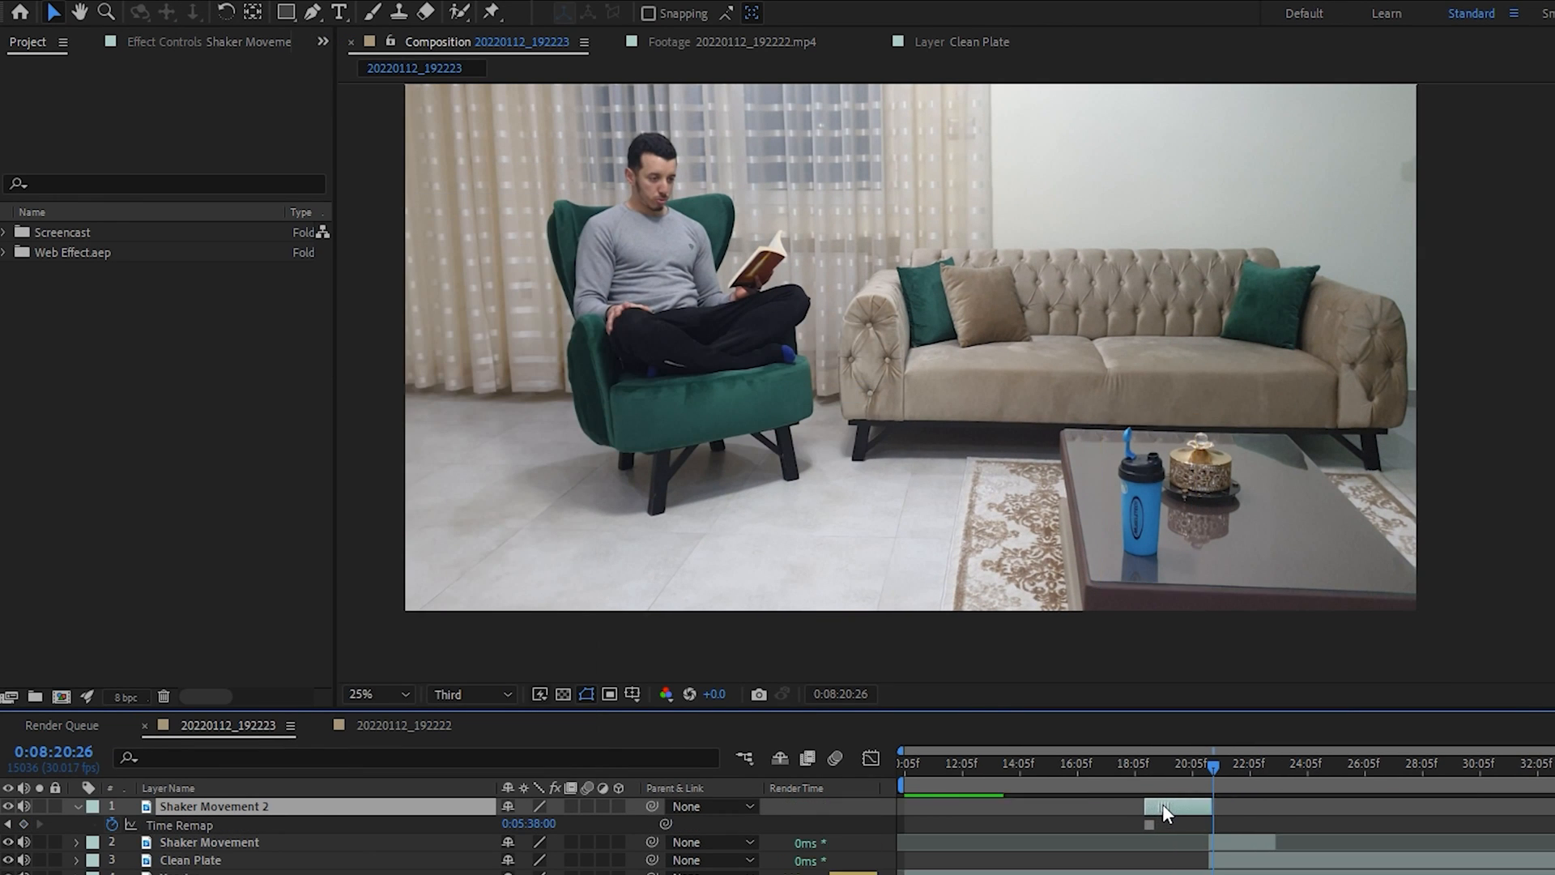
{"action": "left_click_drag", "start_coordinate": [1067, 804], "coordinate": [996, 804]}
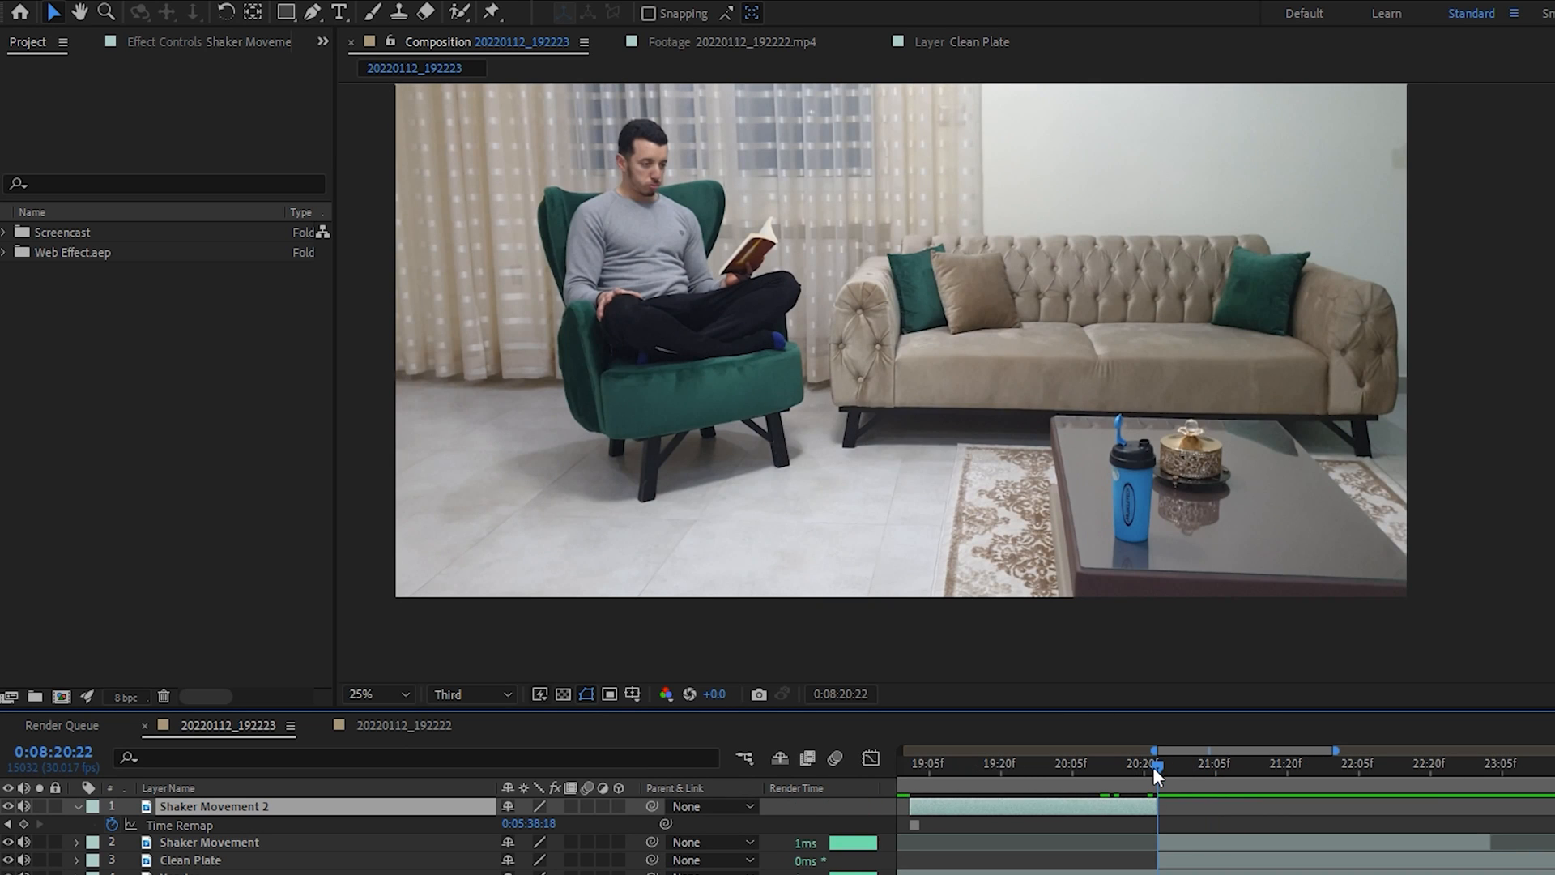
{"action": "left_click_drag", "start_coordinate": [1154, 768], "coordinate": [1116, 769]}
{"action": "key", "text": "space"}
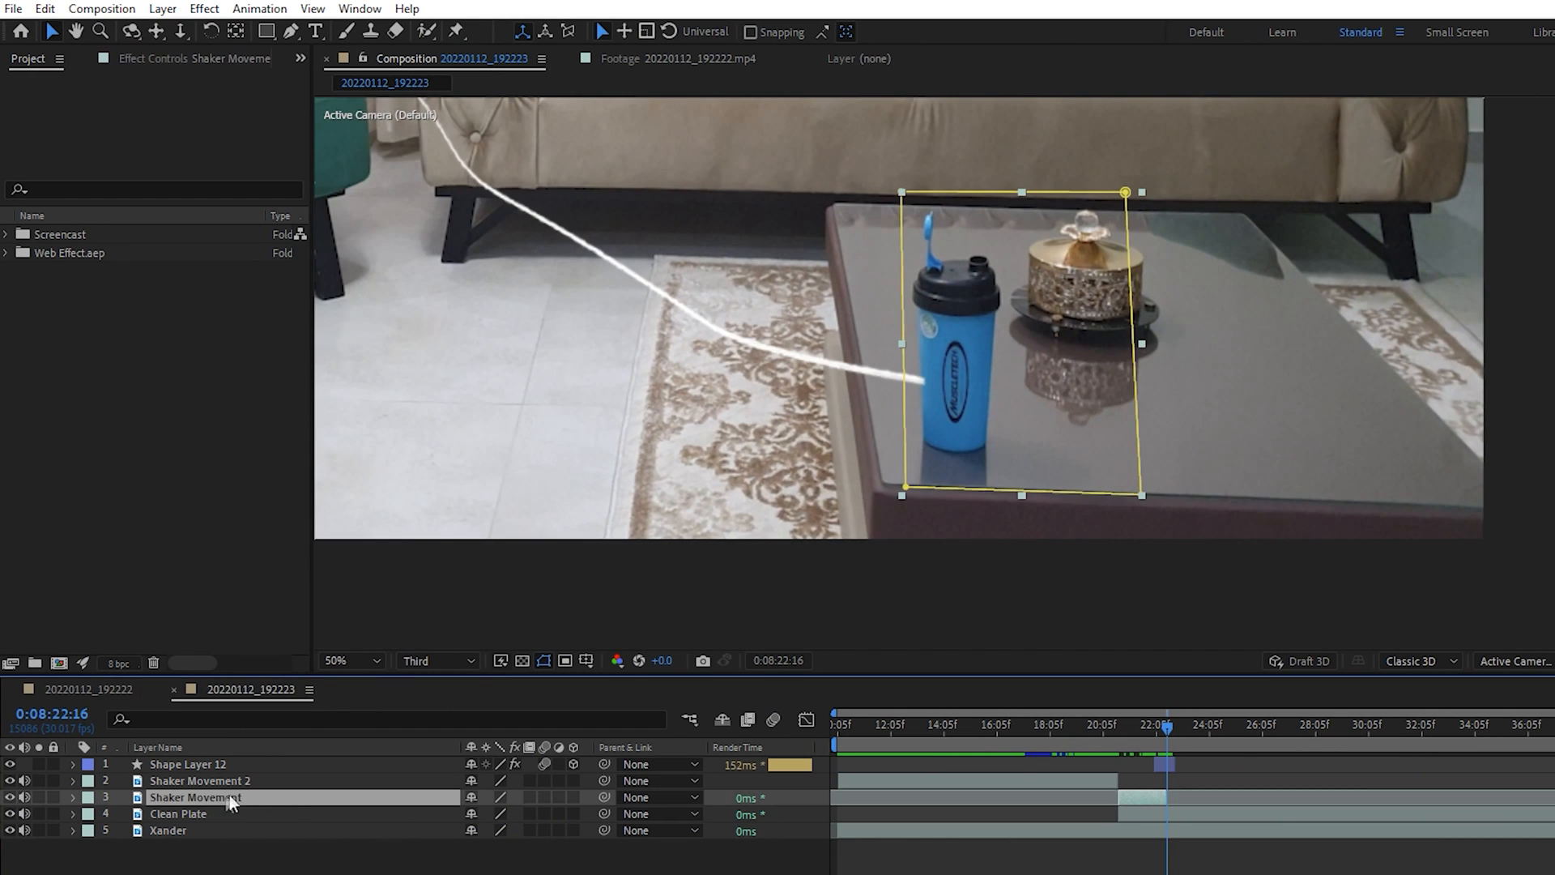
Rename the selected shaker layer Shaker Fly and apply a freeze frame to it
{"action": "key", "text": "Return"}
{"action": "type", "text": "Shaker Fly"}
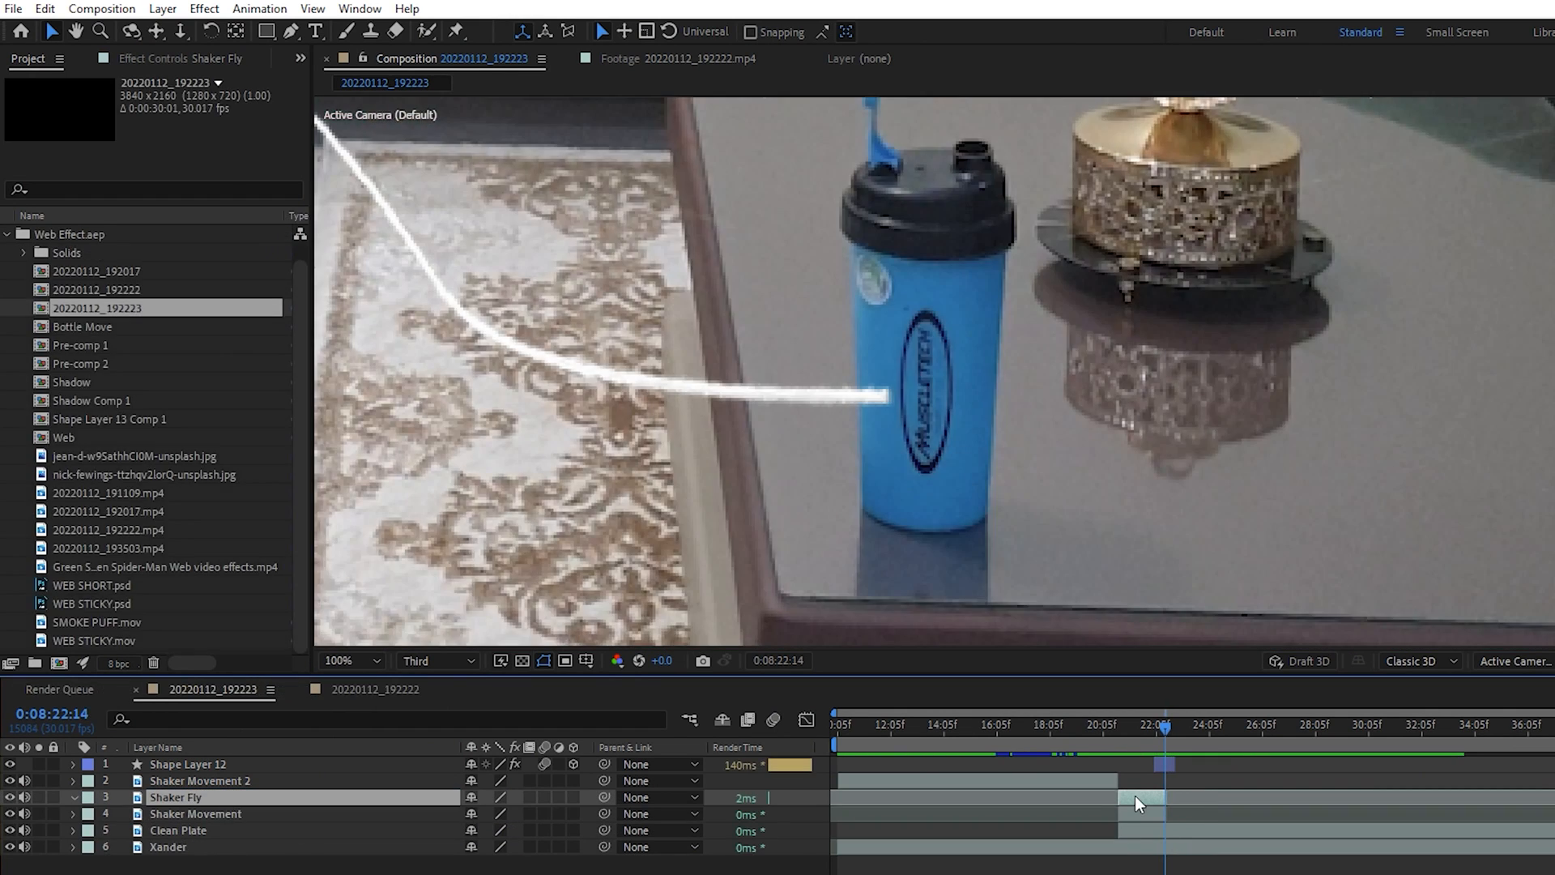
{"action": "right_click", "coordinate": [1134, 795]}
{"action": "mouse_move", "coordinate": [1183, 347]}
{"action": "left_click", "coordinate": [1414, 412]}
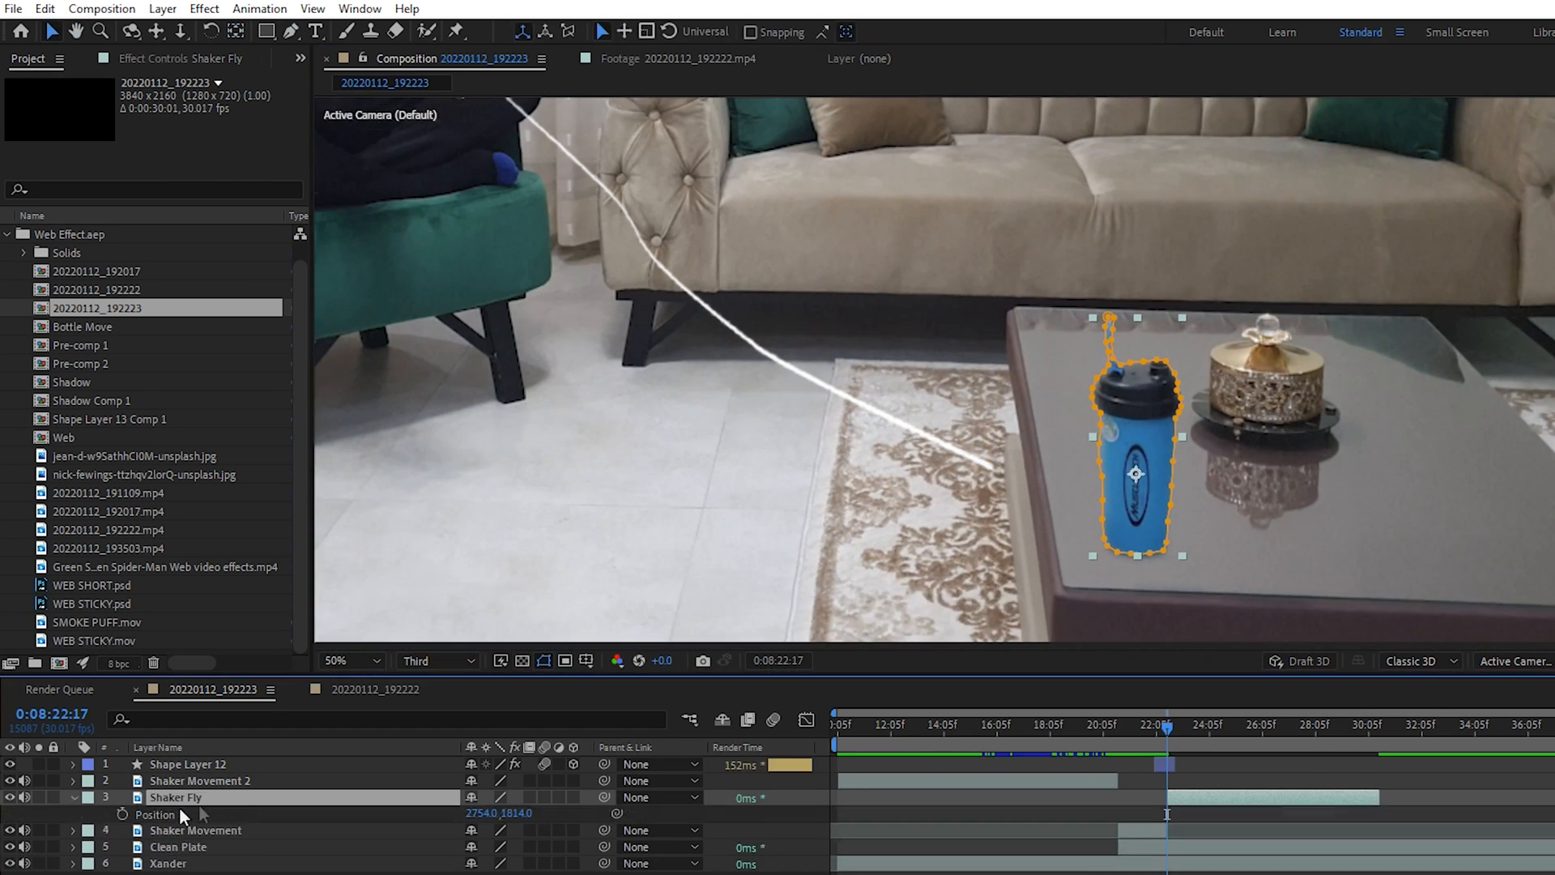
Keyframe Shaker Fly's position from 0:08:22:17 so the shaker flies toward the man, and enable the layer's motion blur
{"action": "left_click", "coordinate": [122, 813]}
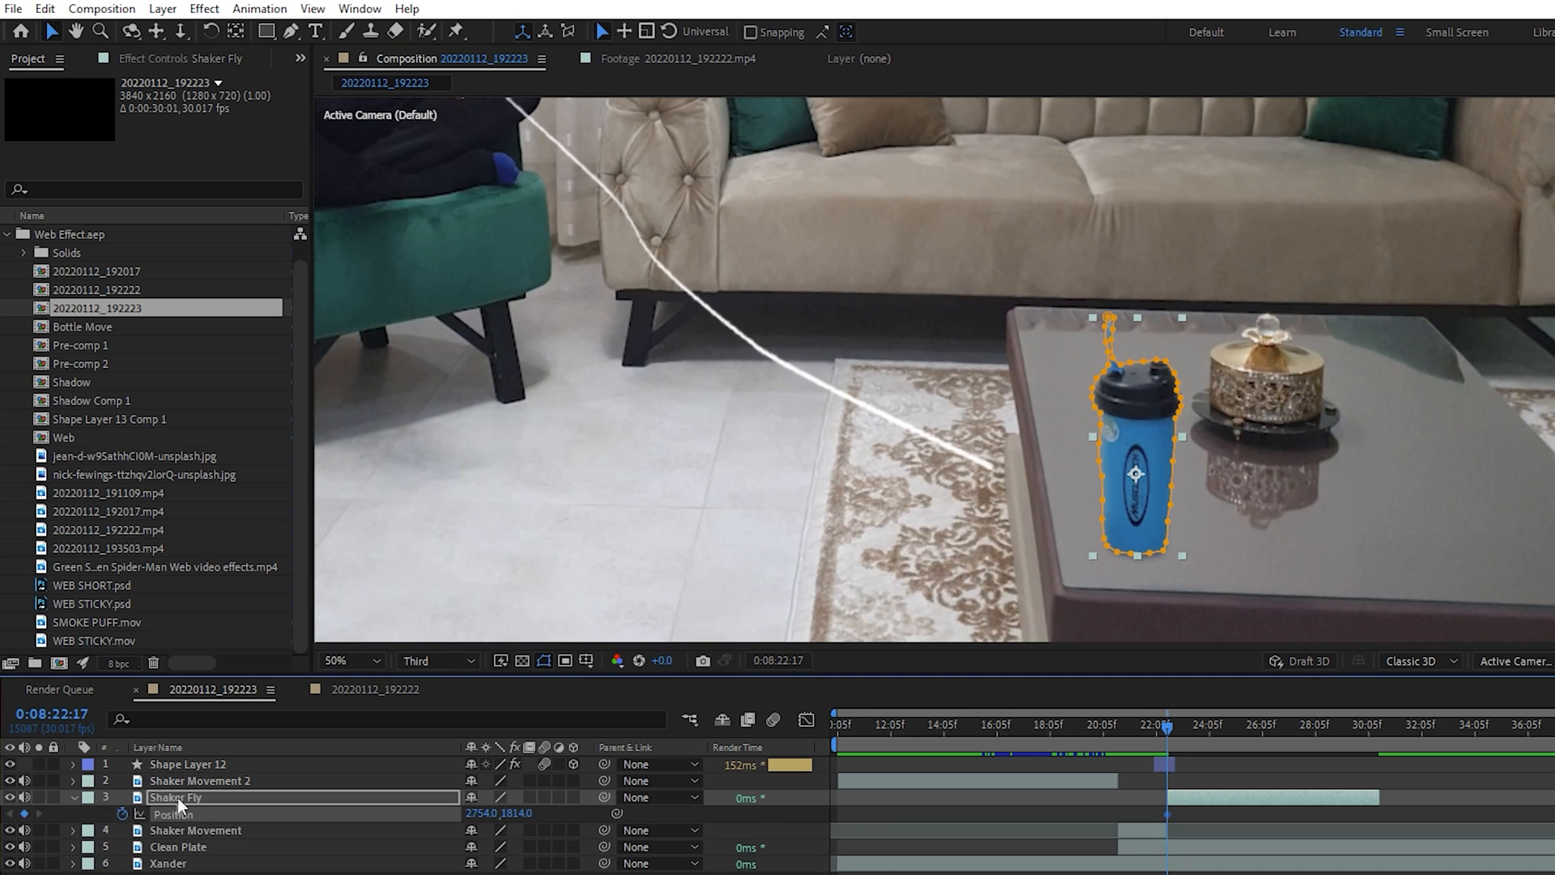
{"action": "key", "text": "Page_Down"}
{"action": "key", "text": "Page_Down"}
{"action": "left_click_drag", "start_coordinate": [492, 813], "coordinate": [509, 815]}
{"action": "key", "text": "Page_Down"}
{"action": "key", "text": "Page_Down"}
{"action": "key", "text": "Page_Down"}
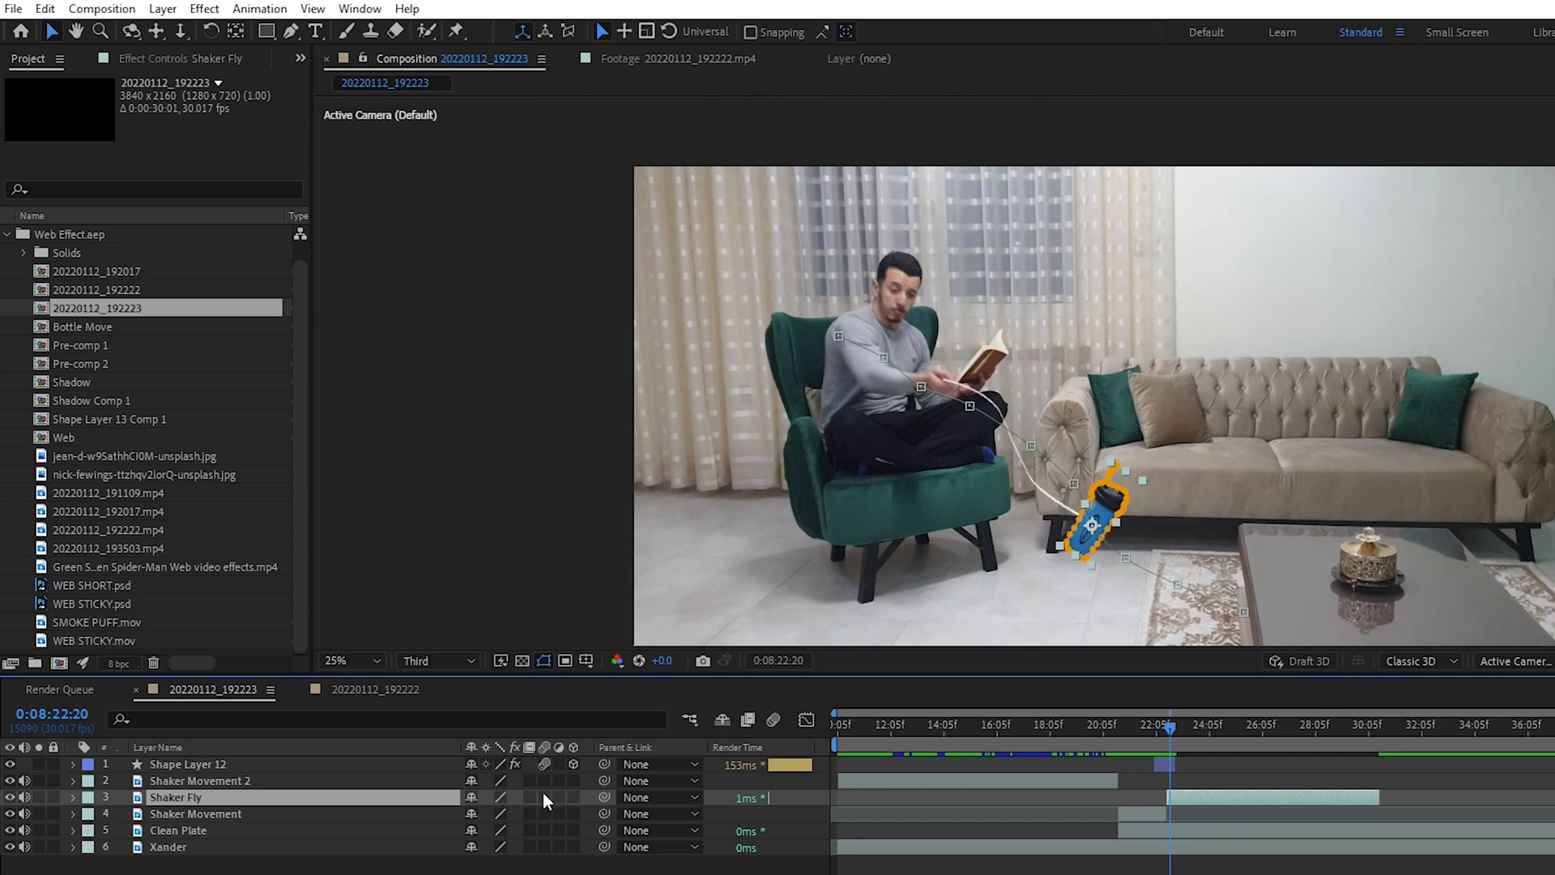
{"action": "left_click", "coordinate": [542, 797]}
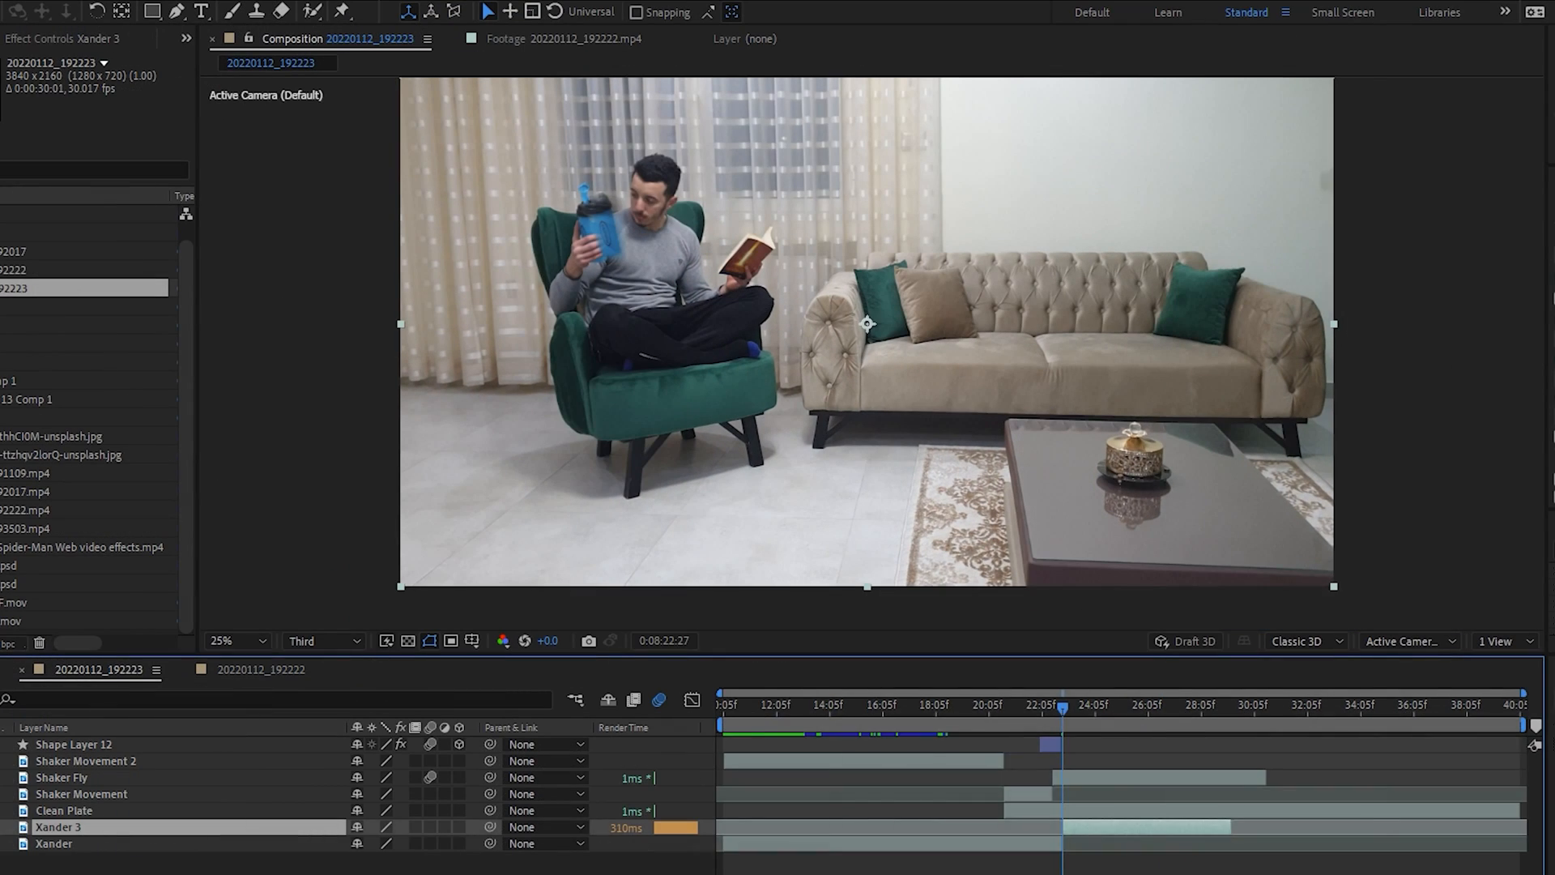
Trim the Xander layer to end where the Xander 3 clip begins, and preview the transition
{"action": "key", "text": "semicolon"}
{"action": "left_click_drag", "start_coordinate": [1122, 843], "coordinate": [1171, 827]}
{"action": "left_click_drag", "start_coordinate": [1120, 709], "coordinate": [1171, 713]}
{"action": "key", "text": "space"}
{"action": "key", "text": "semicolon"}
Trim the end of Shaker Fly to the moment the man catches the shaker, and preview the catch
{"action": "left_click", "coordinate": [1163, 780]}
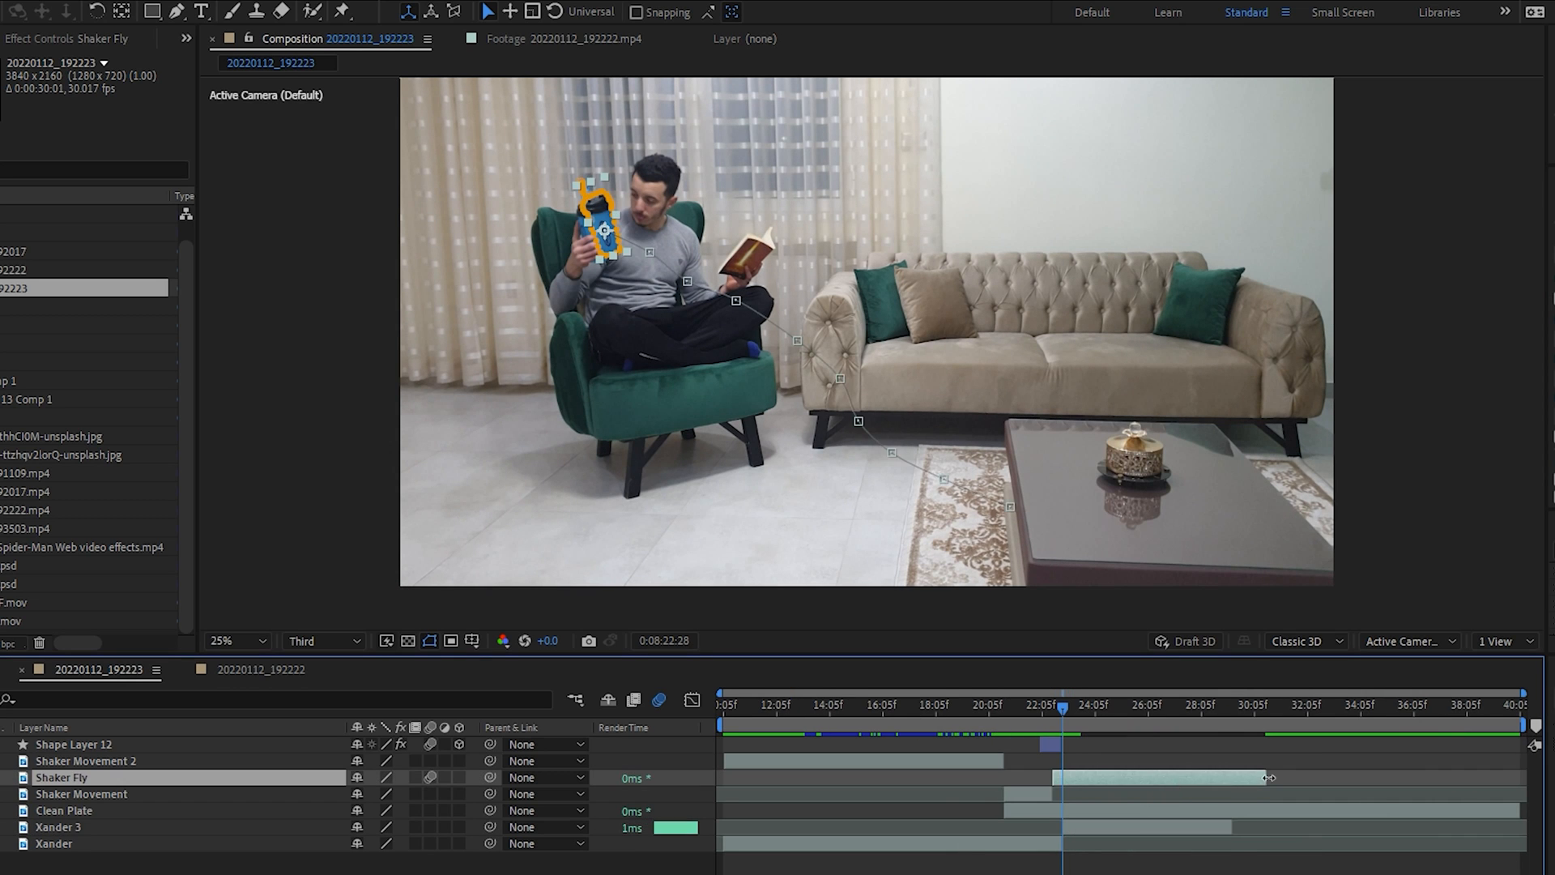
{"action": "left_click_drag", "start_coordinate": [1258, 782], "coordinate": [1064, 762]}
{"action": "key", "text": "semicolon"}
{"action": "key", "text": "semicolon"}
{"action": "left_click", "coordinate": [1025, 706]}
{"action": "key", "text": "space"}
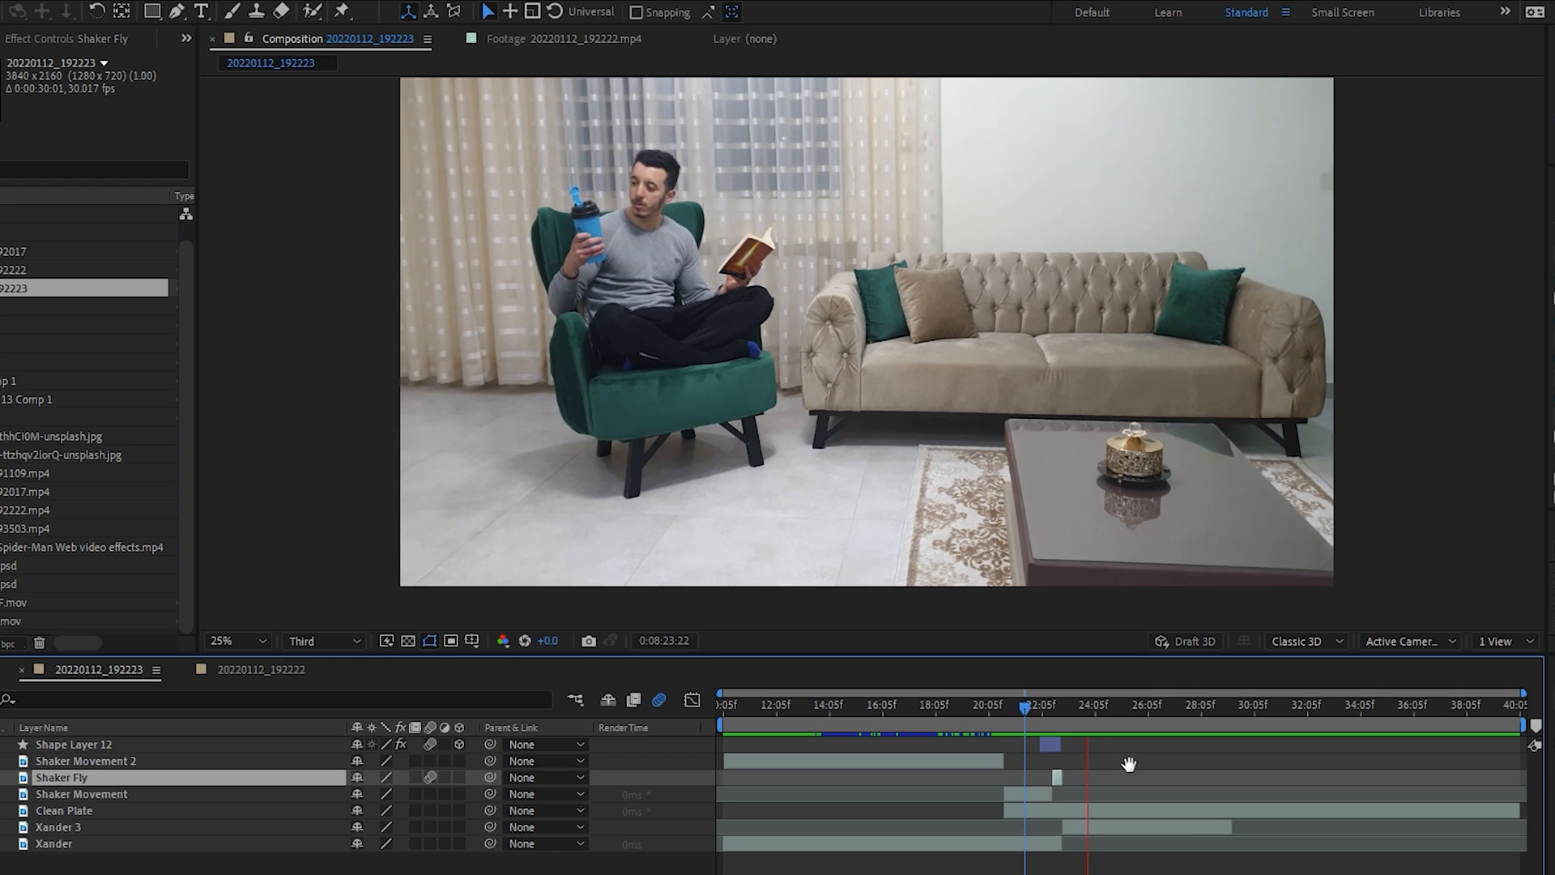
{"action": "left_click_drag", "start_coordinate": [1089, 711], "coordinate": [1035, 707]}
{"action": "key", "text": "space"}
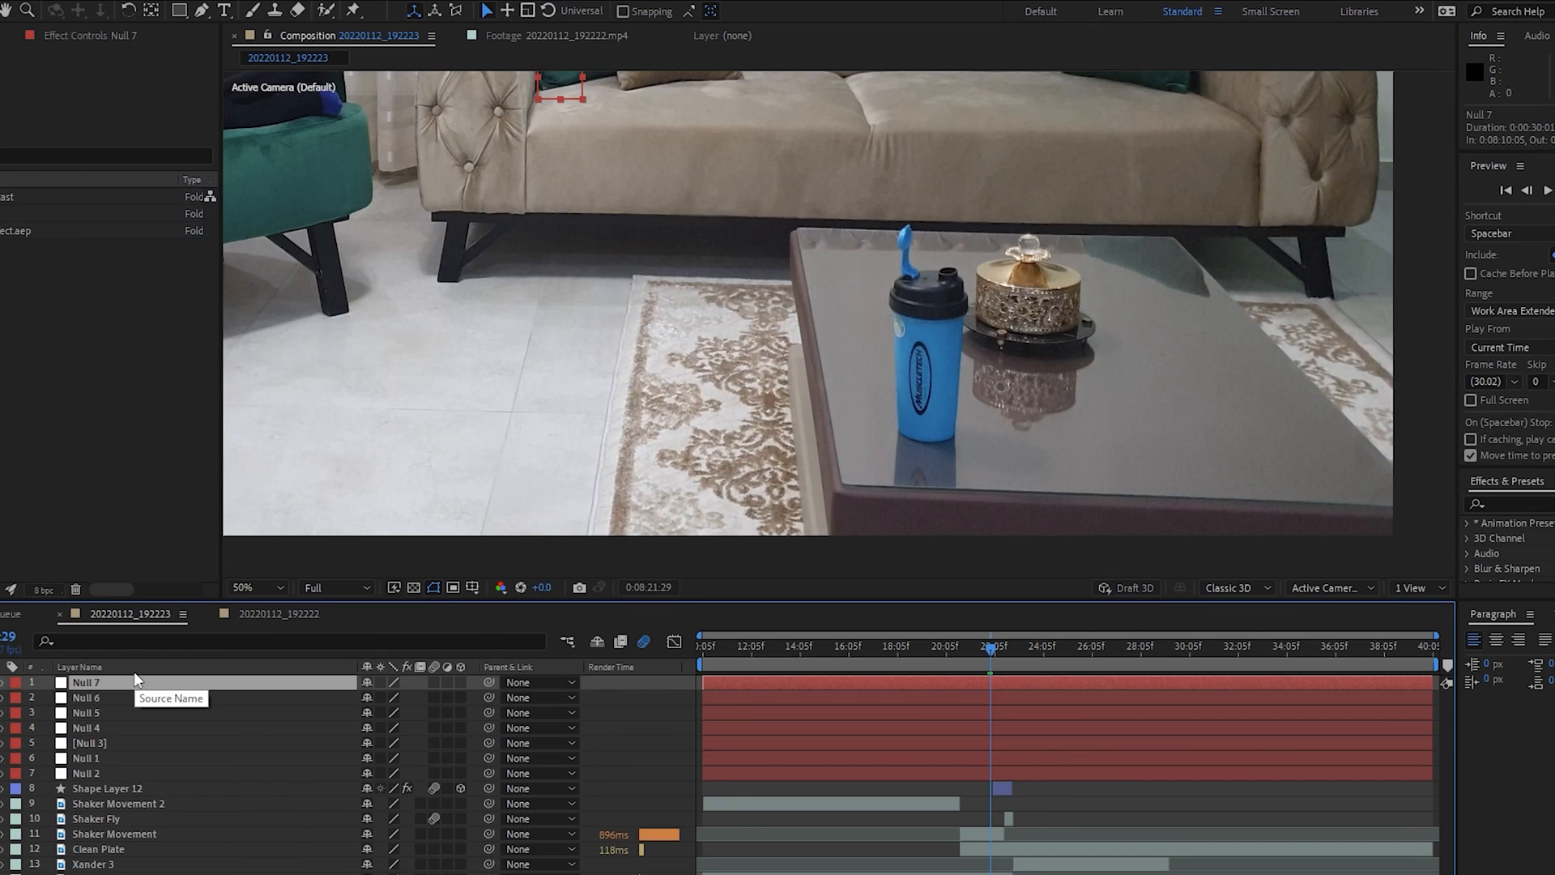
{"action": "scroll", "coordinate": [131, 676], "scroll_direction": "up", "scroll_amount": 3}
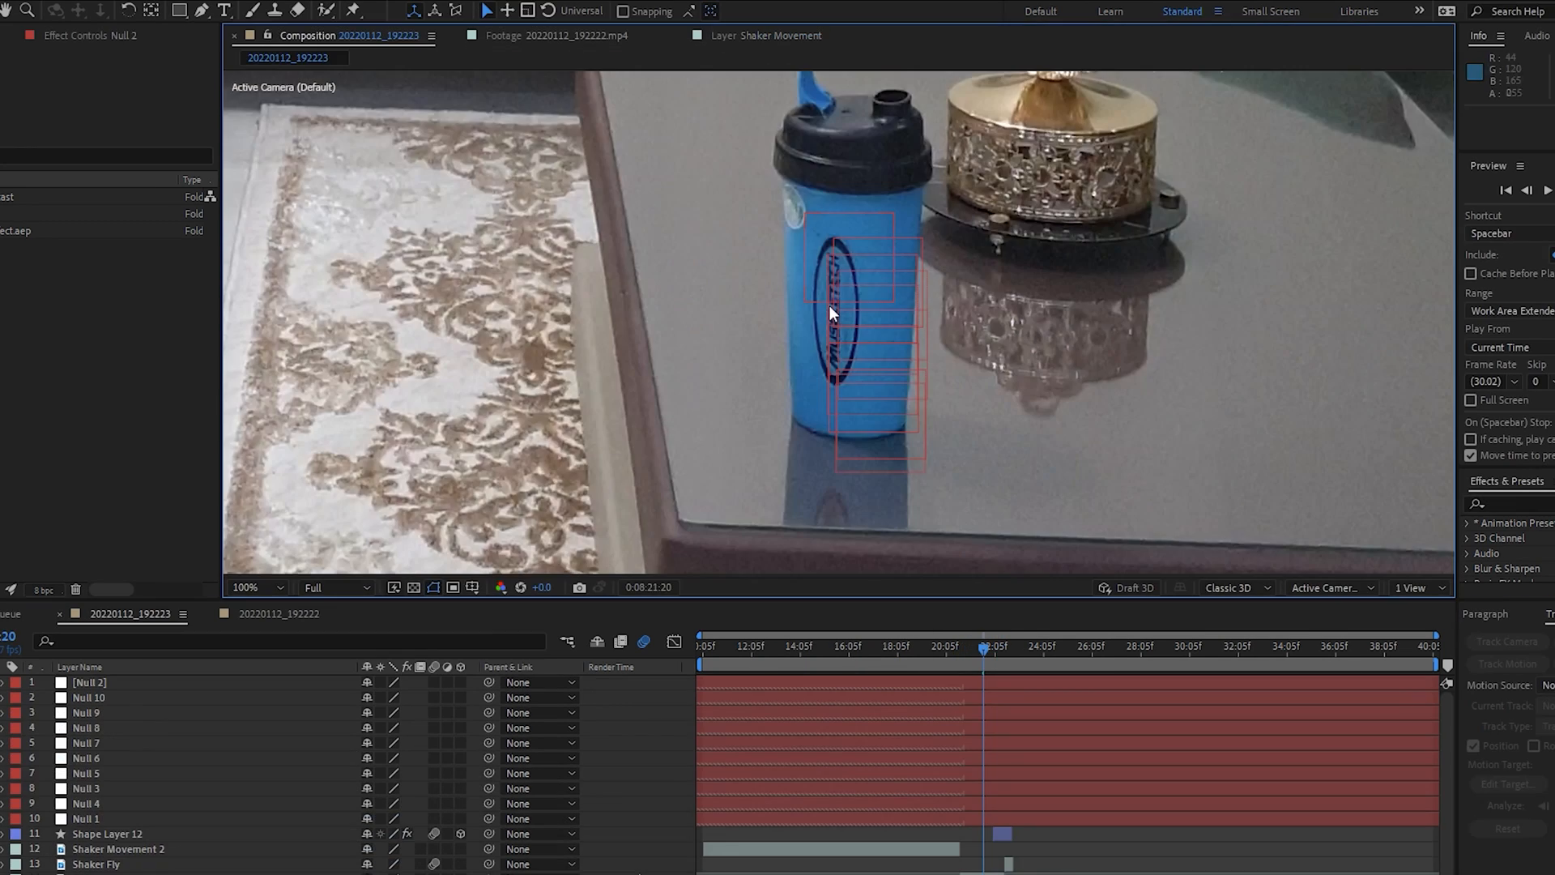
{"action": "mouse_move", "coordinate": [814, 355]}
{"action": "left_mouse_down"}
{"action": "mouse_move", "coordinate": [789, 344]}
{"action": "mouse_move", "coordinate": [802, 363]}
{"action": "left_mouse_up"}
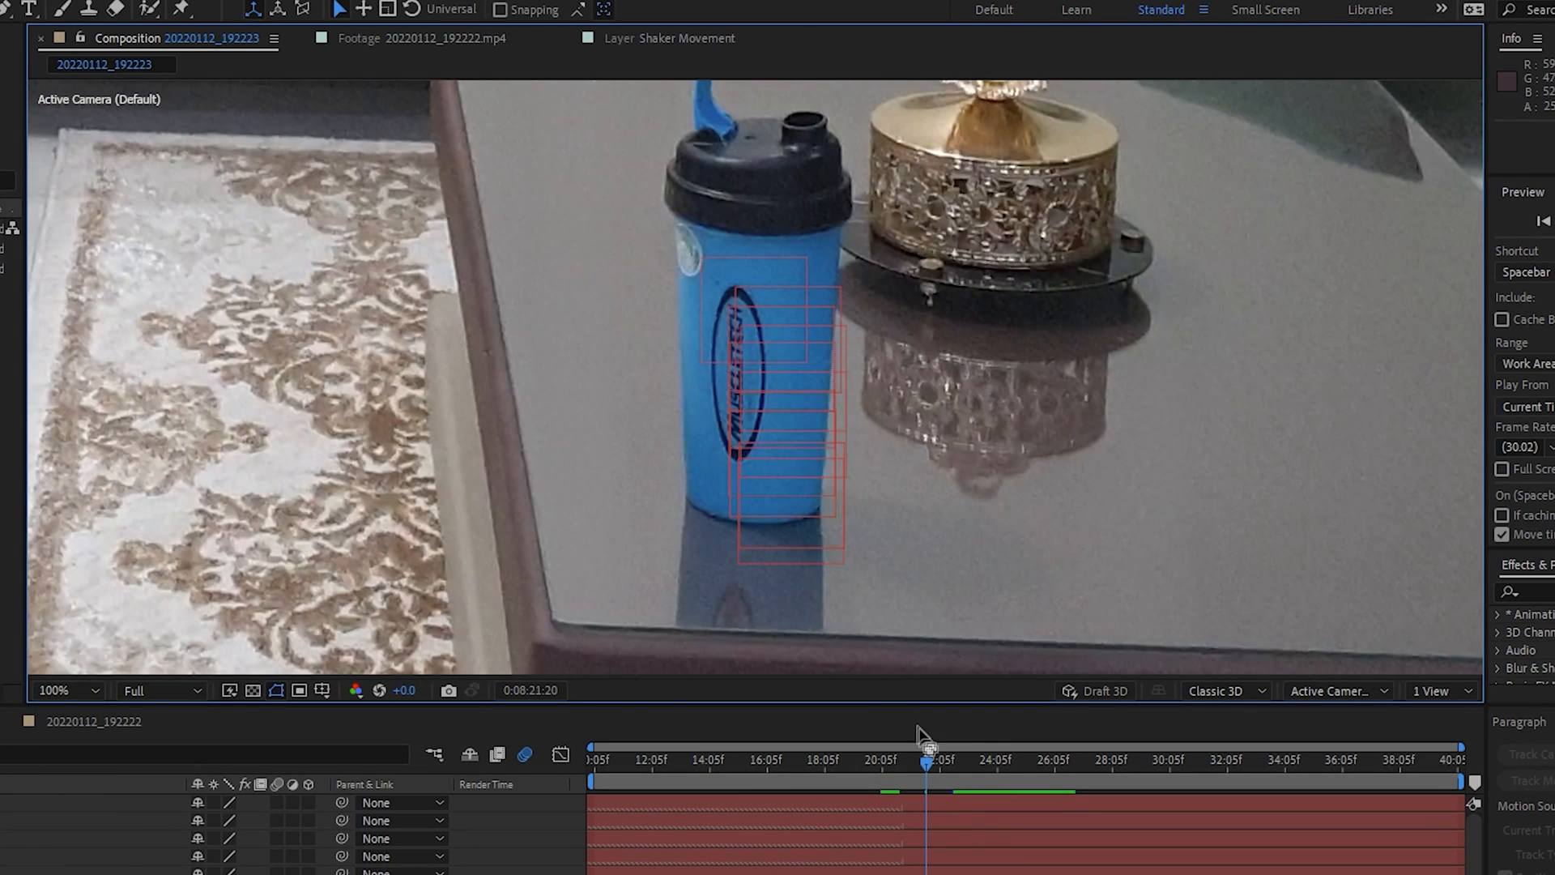
{"action": "left_click", "coordinate": [923, 873]}
{"action": "left_click", "coordinate": [2, 873]}
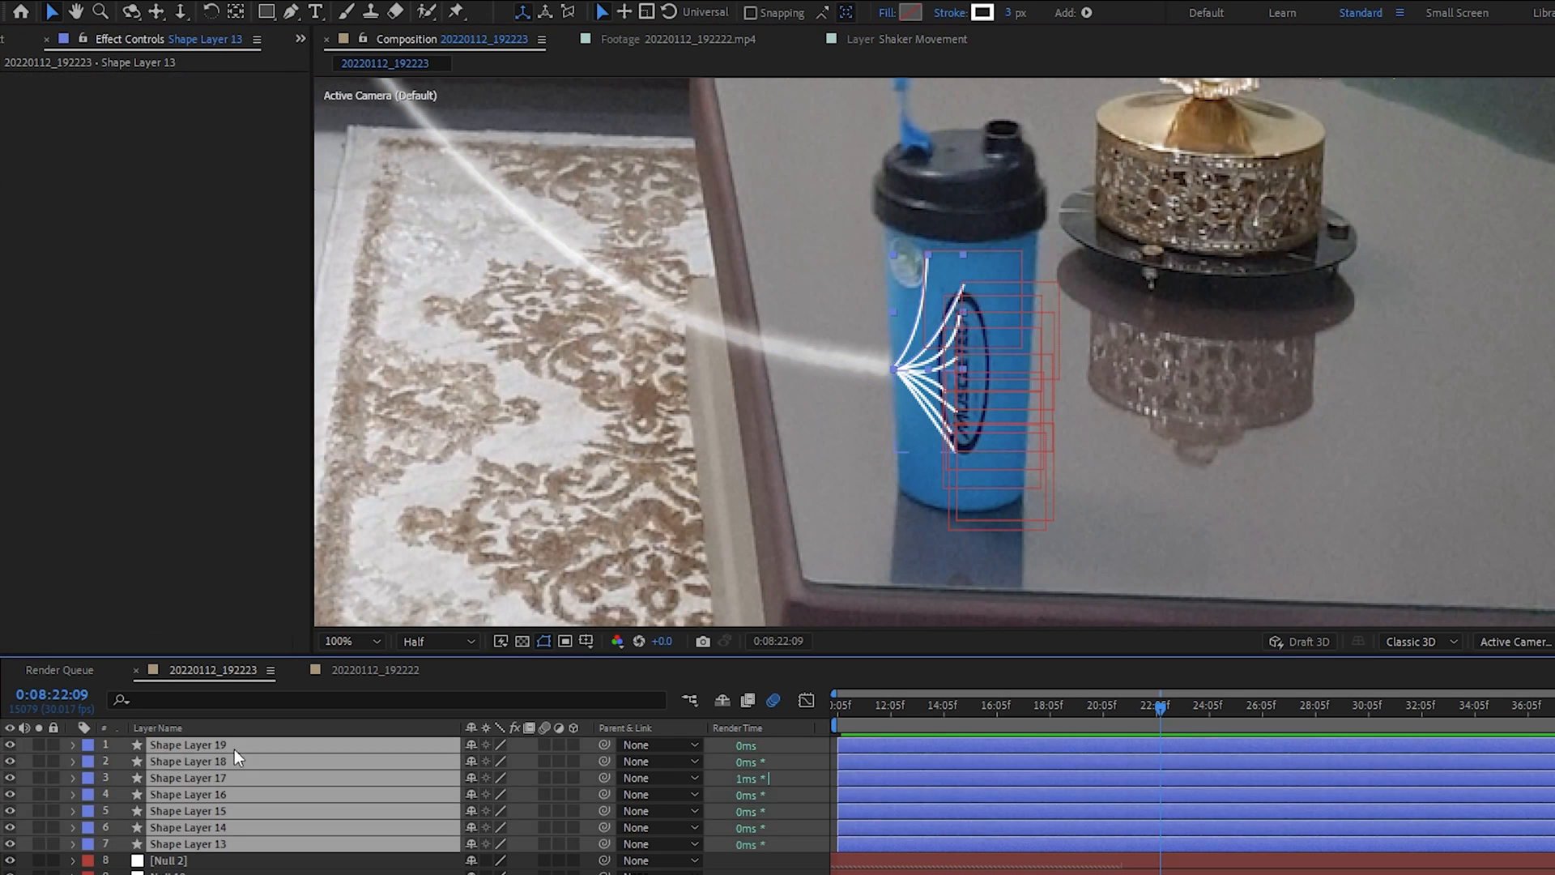
Paste the copied web effects onto Shape Layers 13 to 19 and pre-compose these layers as Web
{"action": "key", "text": "ctrl+v"}
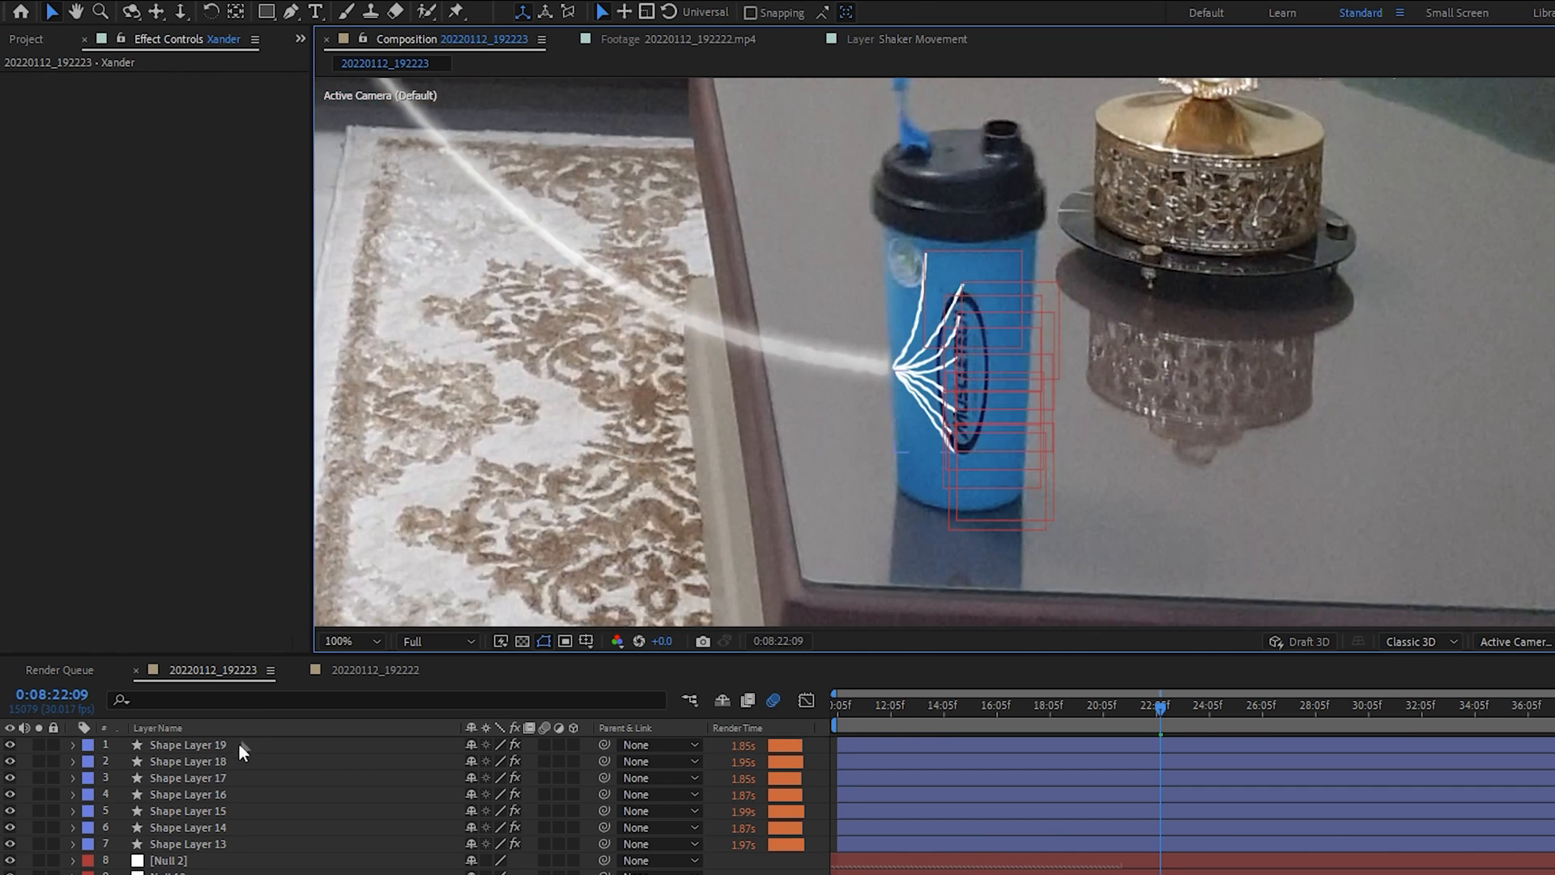
{"action": "left_click", "coordinate": [238, 745]}
{"action": "left_click", "coordinate": [225, 841], "text": "shift"}
{"action": "scroll", "coordinate": [225, 841], "scroll_direction": "down", "scroll_amount": 1}
{"action": "right_click", "coordinate": [240, 770]}
{"action": "left_click", "coordinate": [438, 675]}
{"action": "type", "text": "Web"}
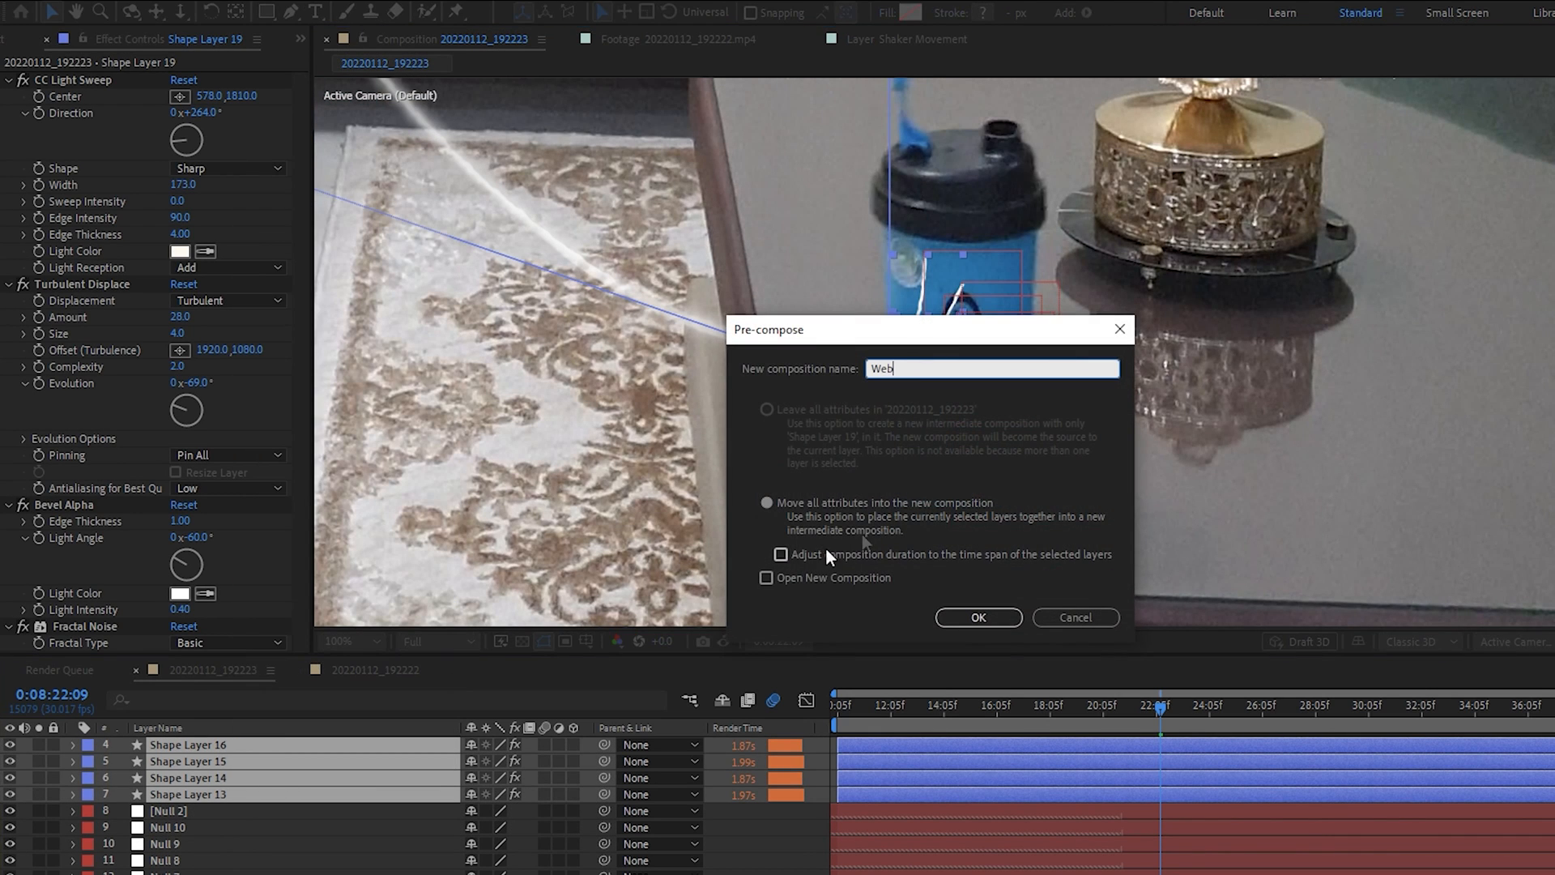
{"action": "left_click", "coordinate": [1003, 620]}
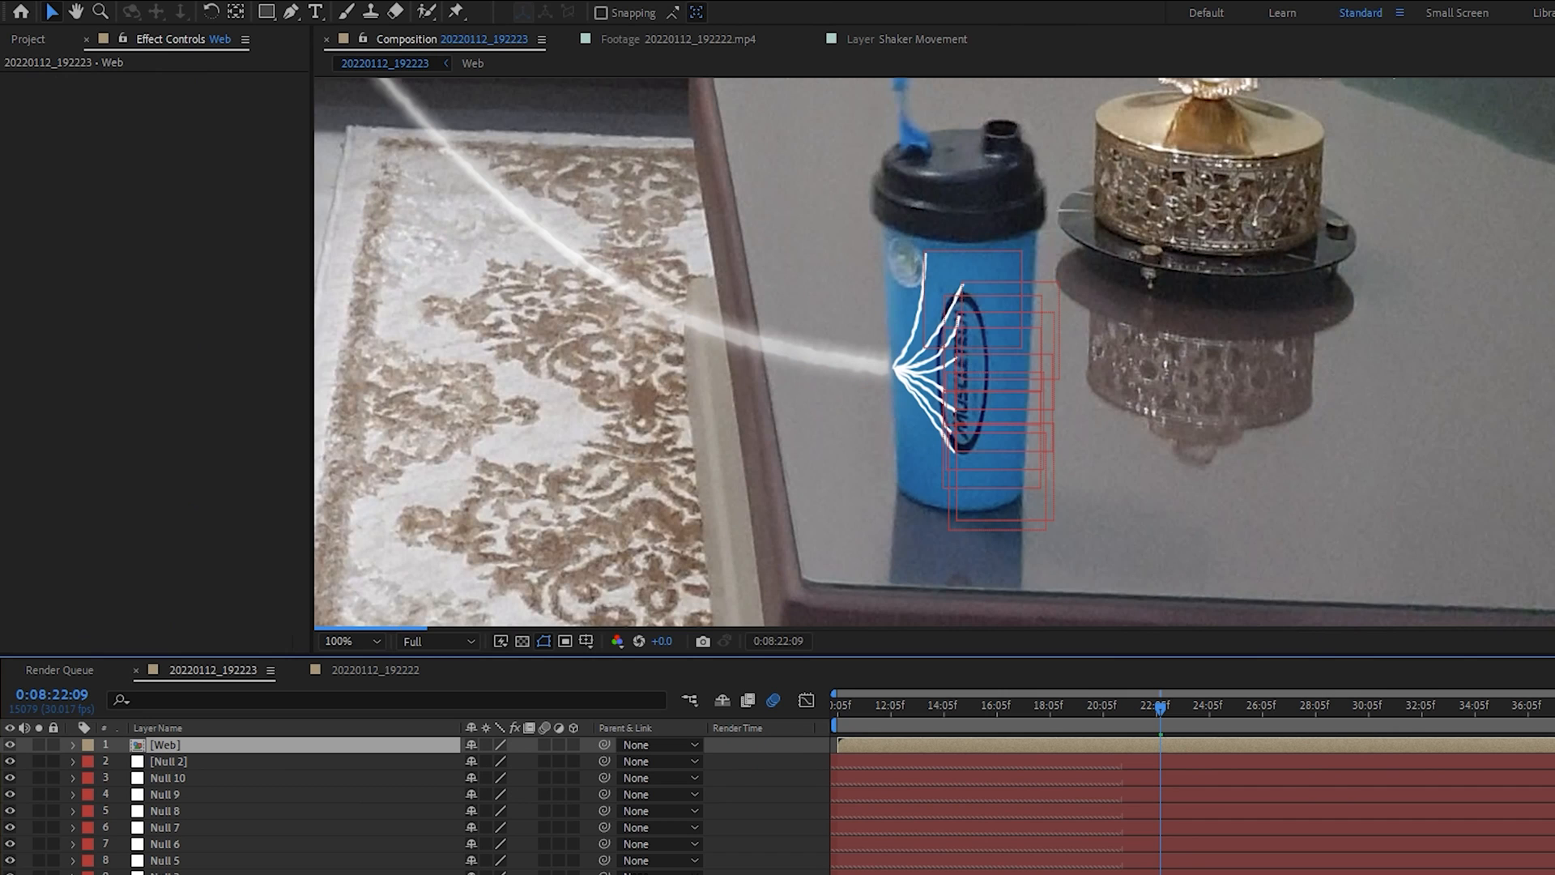
Place puppet pins on the Web layer at each strand's tip and at the point where the strands meet
{"action": "left_click", "coordinate": [456, 12]}
{"action": "left_click", "coordinate": [925, 254]}
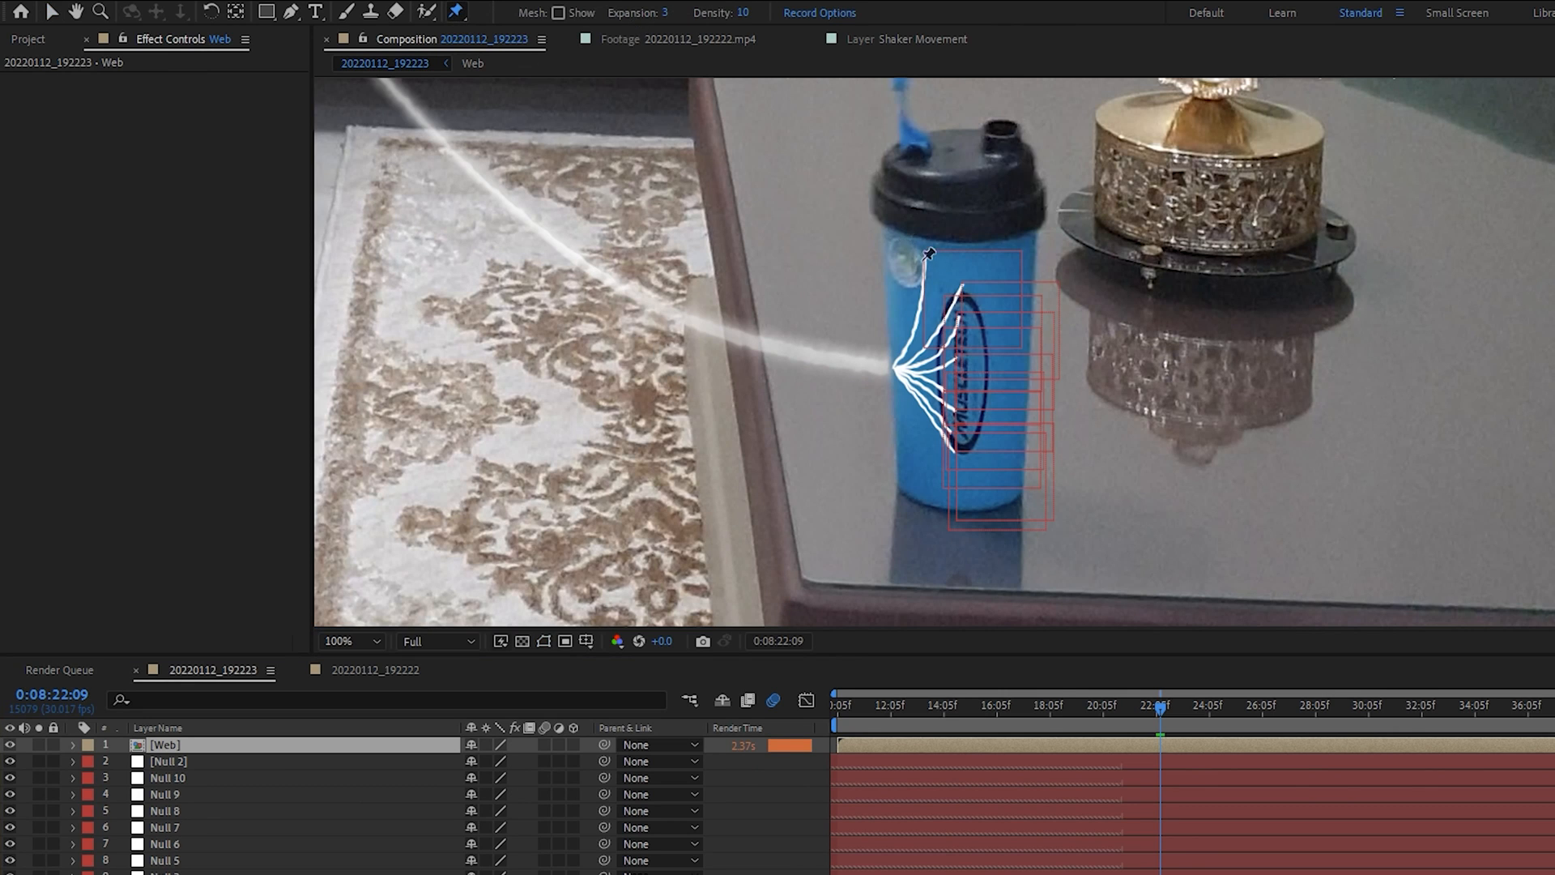
{"action": "left_click", "coordinate": [964, 284]}
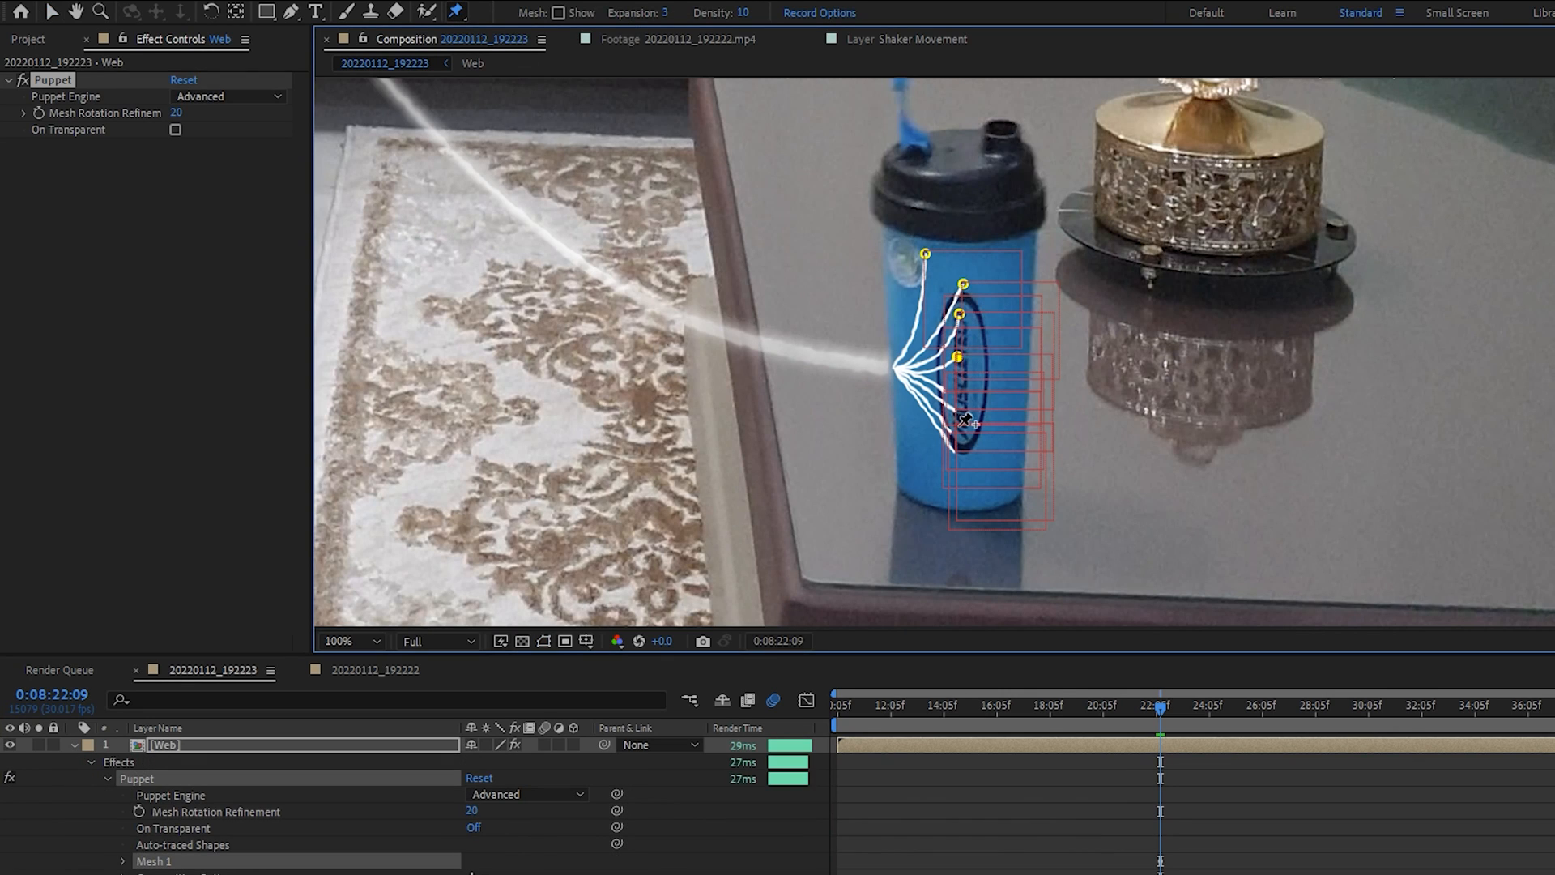
{"action": "left_click", "coordinate": [893, 368]}
Reveal the Position properties of all ten nulls and the keyframed puppet pin properties of the Web layer
{"action": "left_click", "coordinate": [191, 645]}
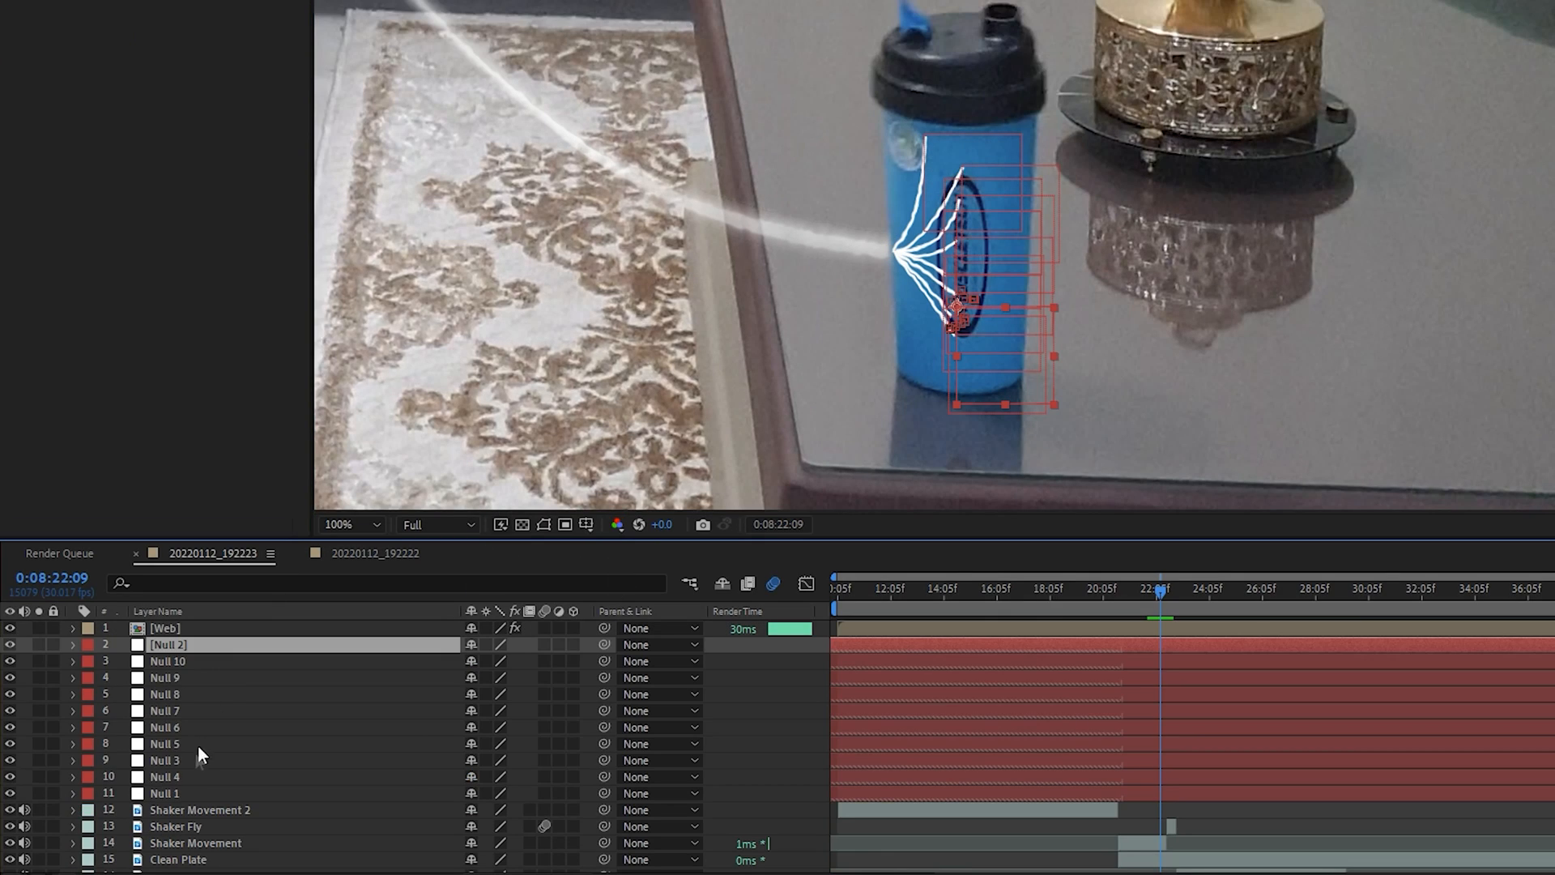
{"action": "left_click", "coordinate": [187, 790], "text": "shift"}
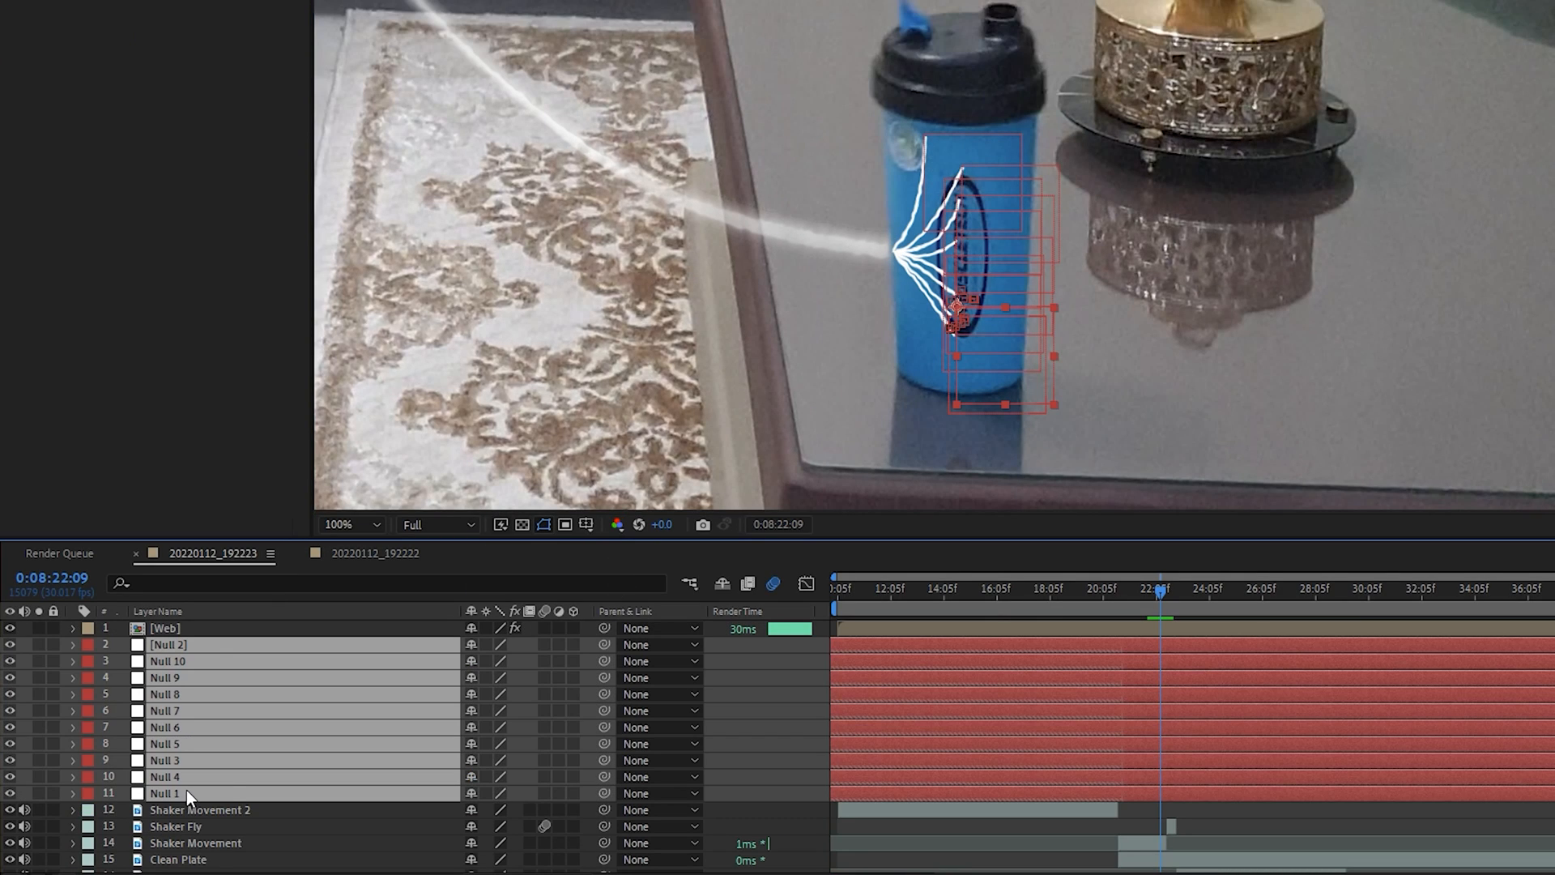
{"action": "key", "text": "p"}
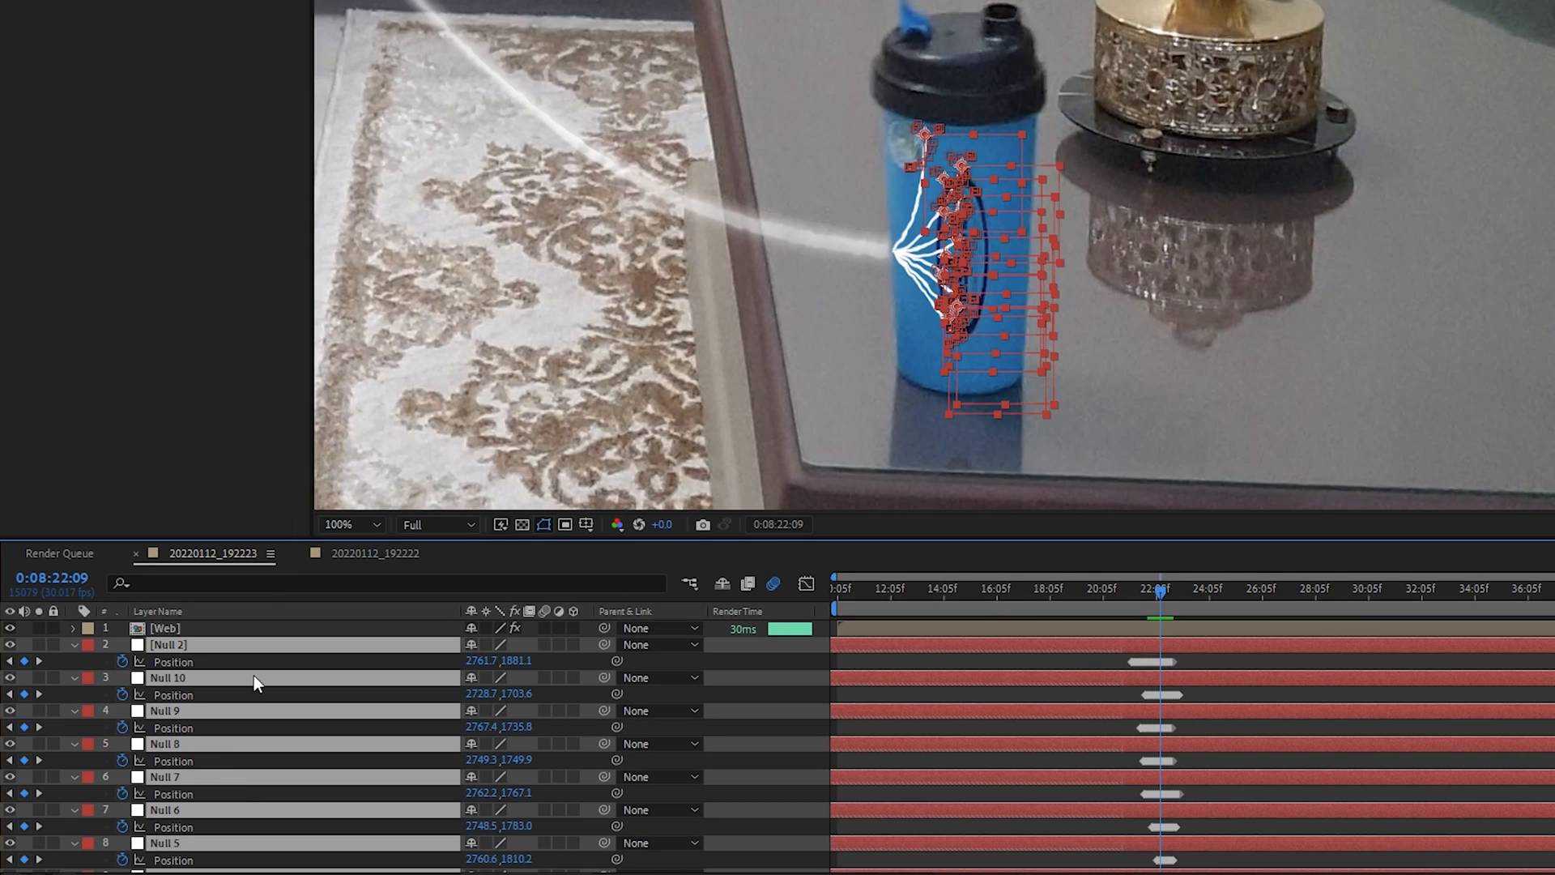
{"action": "left_click", "coordinate": [207, 629]}
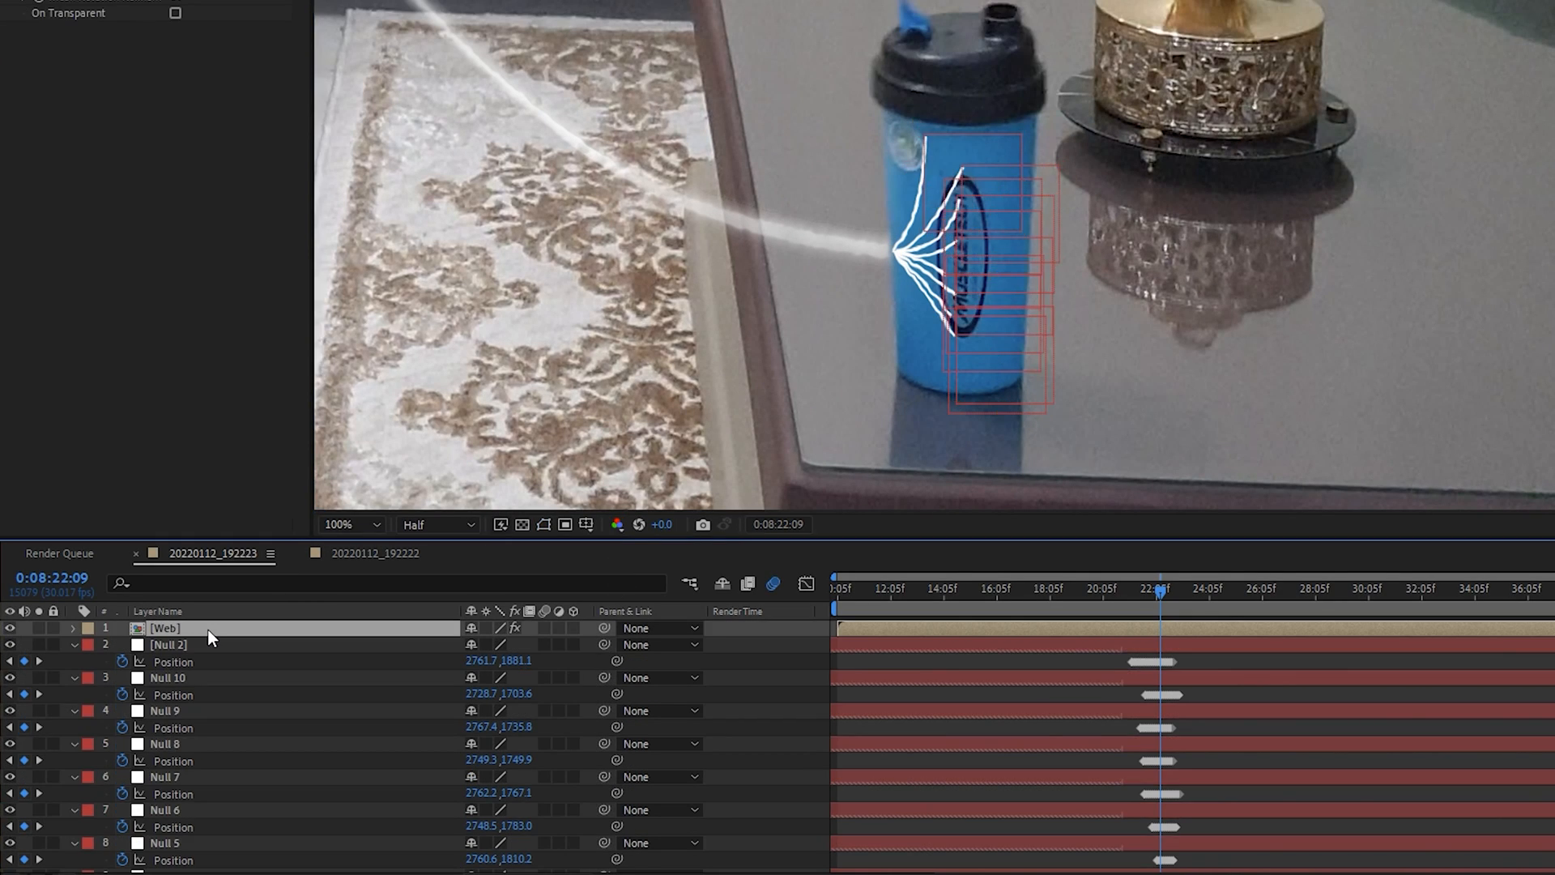
{"action": "key", "text": "u"}
Link the Position of each strand-tip puppet pin on the Web layer to the Position of its matching tracked null
{"action": "left_click", "coordinate": [300, 734]}
{"action": "scroll", "coordinate": [300, 734], "scroll_direction": "down", "scroll_amount": 3}
{"action": "left_click_drag", "start_coordinate": [617, 743], "coordinate": [193, 765]}
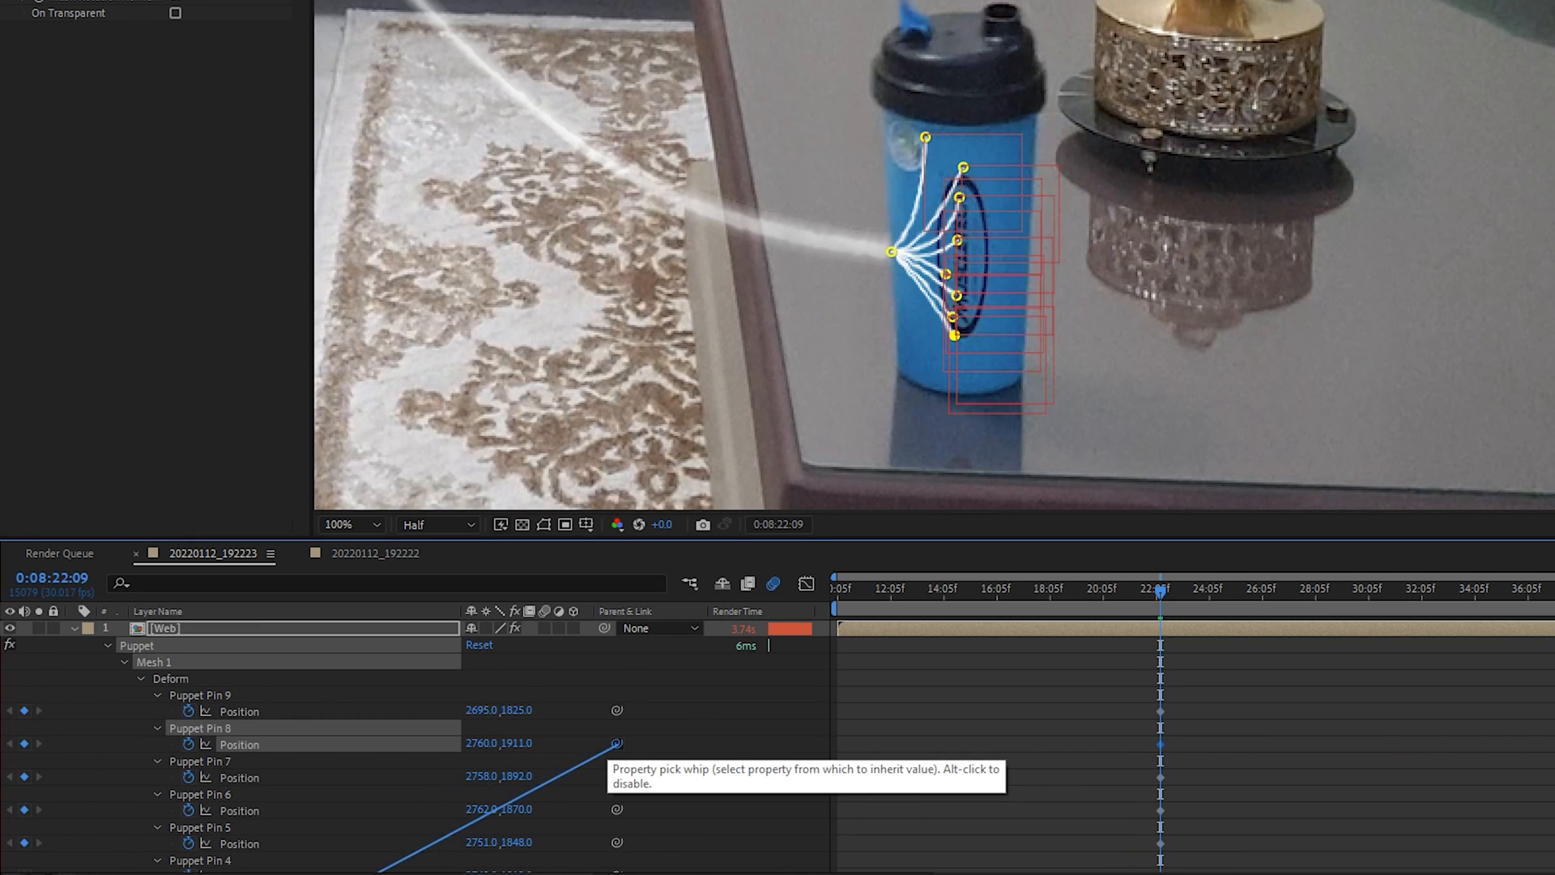
{"action": "scroll", "coordinate": [193, 766], "scroll_direction": "up", "scroll_amount": 10}
{"action": "left_click_drag", "start_coordinate": [618, 777], "coordinate": [283, 751]}
{"action": "scroll", "coordinate": [305, 752], "scroll_direction": "up", "scroll_amount": 1}
{"action": "left_click_drag", "start_coordinate": [617, 709], "coordinate": [259, 836]}
{"action": "left_click_drag", "start_coordinate": [618, 662], "coordinate": [279, 792]}
{"action": "scroll", "coordinate": [268, 778], "scroll_direction": "up", "scroll_amount": 3}
{"action": "scroll", "coordinate": [280, 729], "scroll_direction": "up", "scroll_amount": 3}
{"action": "scroll", "coordinate": [284, 774], "scroll_direction": "up", "scroll_amount": 3}
{"action": "scroll", "coordinate": [279, 729], "scroll_direction": "up", "scroll_amount": 3}
{"action": "left_click_drag", "start_coordinate": [618, 661], "coordinate": [260, 655]}
{"action": "left_click_drag", "start_coordinate": [260, 655], "coordinate": [267, 728]}
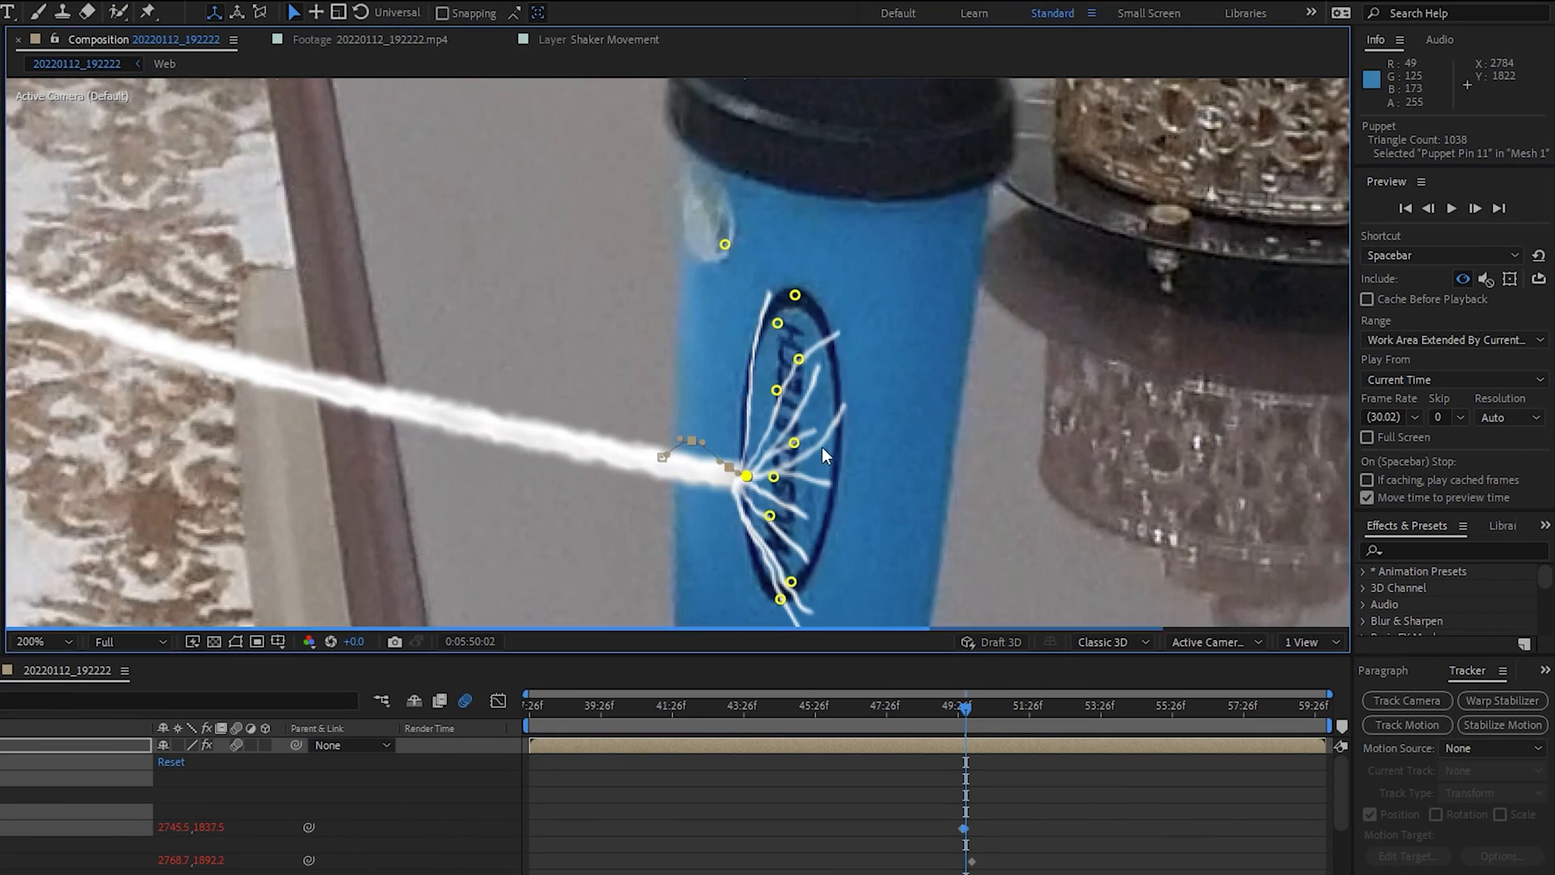
In composition 20220112_192222, keyframe Puppet Pin 11 at the strands' meeting point to new positions up to 0:05:50:07
{"action": "left_click_drag", "start_coordinate": [735, 458], "coordinate": [608, 479]}
{"action": "key", "text": "Page_Down"}
{"action": "key", "text": "Page_Down"}
{"action": "key", "text": "Page_Down"}
{"action": "key", "text": "Page_Down"}
{"action": "left_click_drag", "start_coordinate": [913, 420], "coordinate": [910, 377]}
{"action": "scroll", "coordinate": [968, 280], "scroll_direction": "down", "scroll_amount": 2}
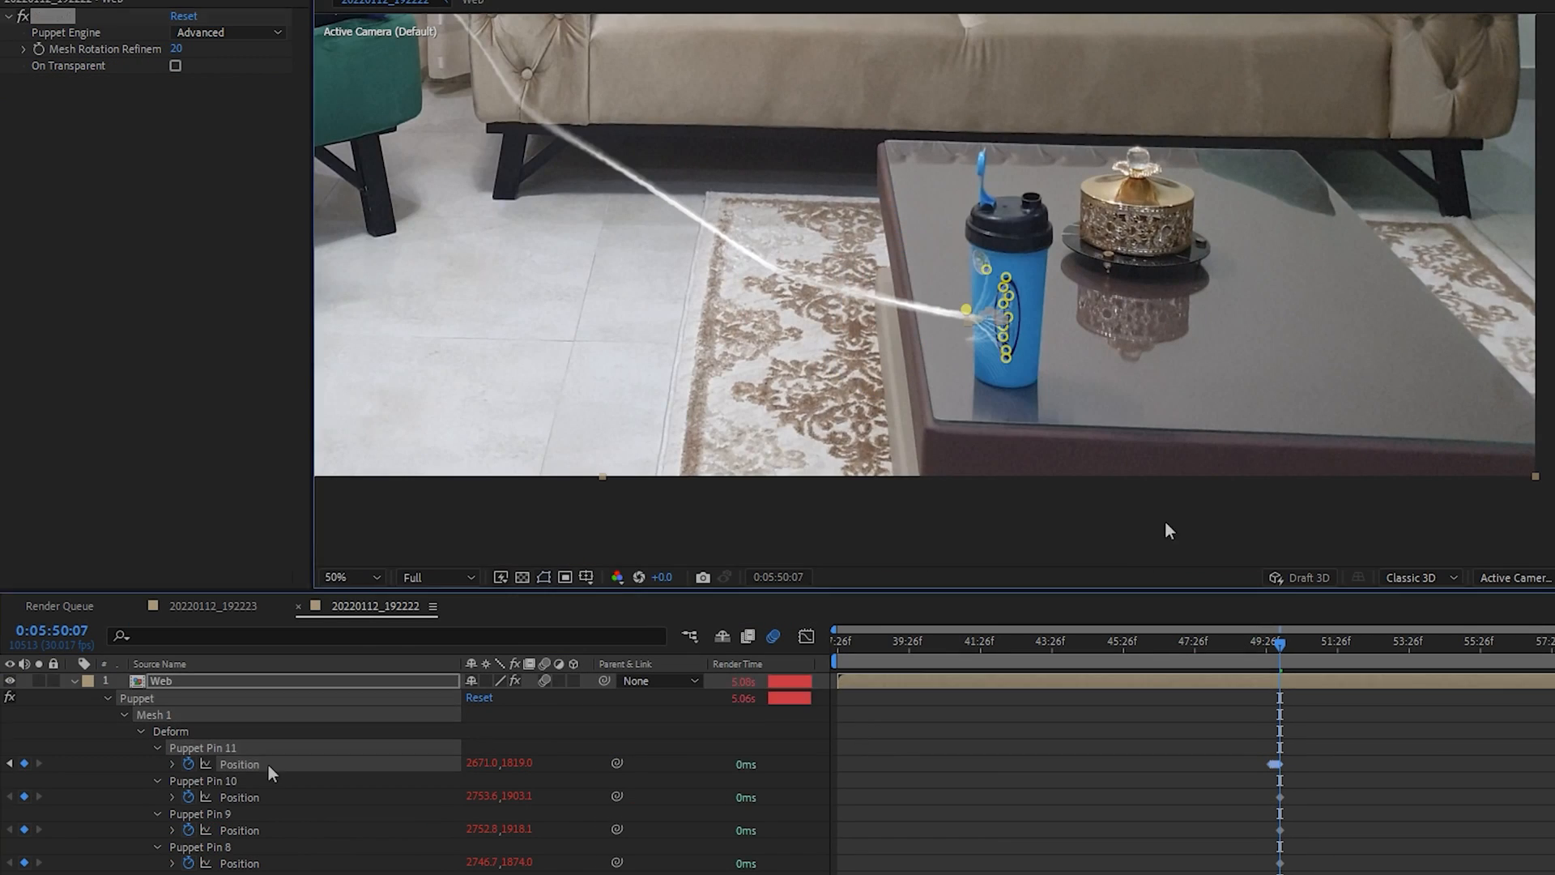
Add the expression wiggle(12,12) to the Position of Puppet Pin 11
{"action": "left_click", "coordinate": [188, 765], "text": "alt"}
{"action": "left_click", "coordinate": [187, 764], "text": "alt"}
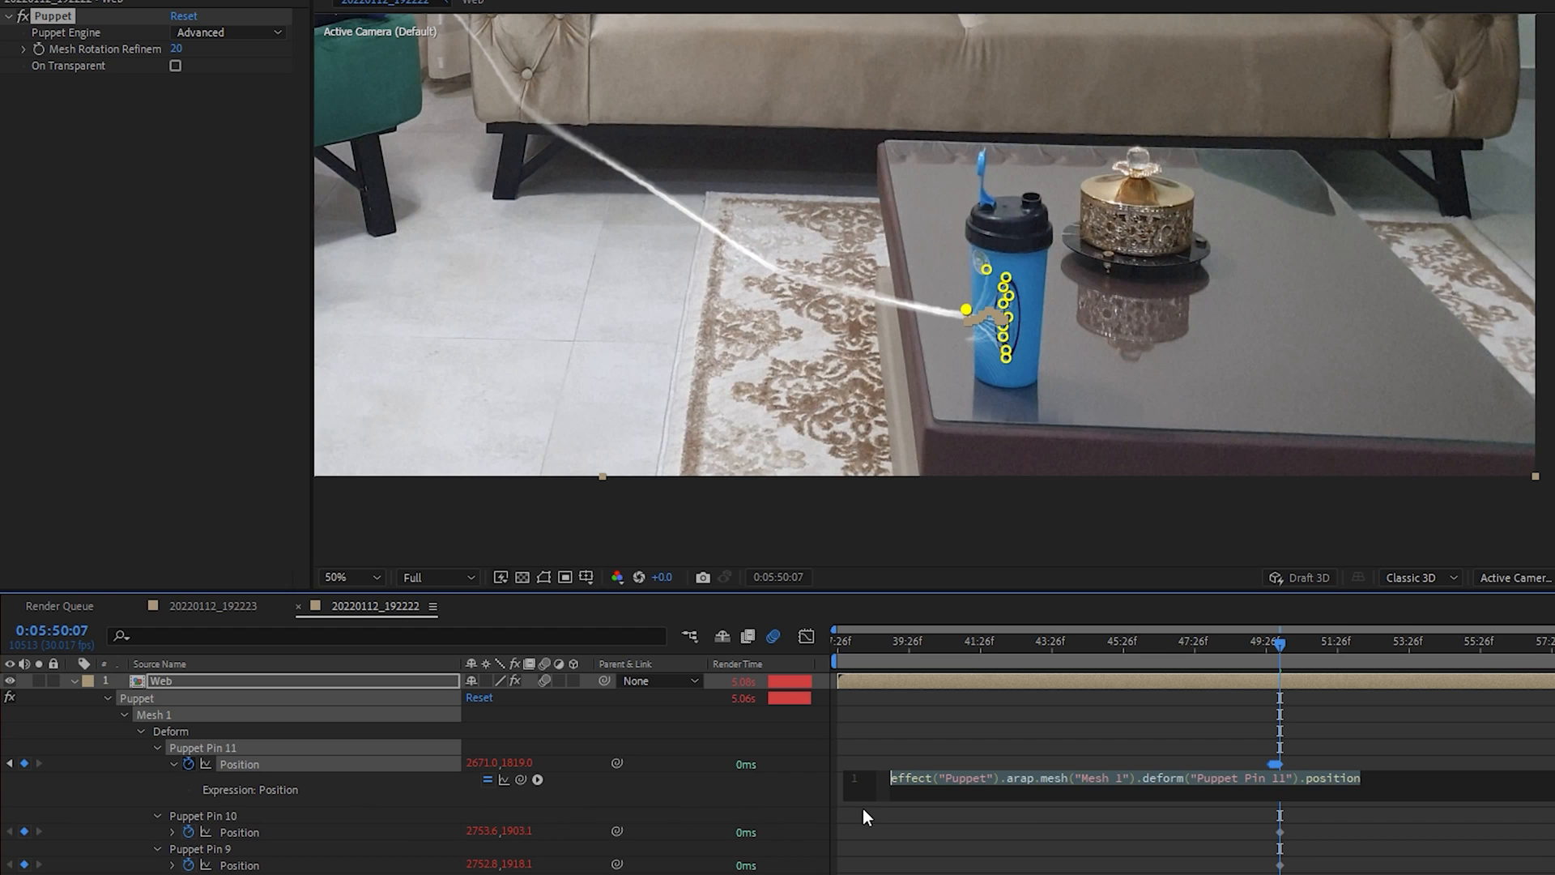
{"action": "type", "text": "wiggle(1"}
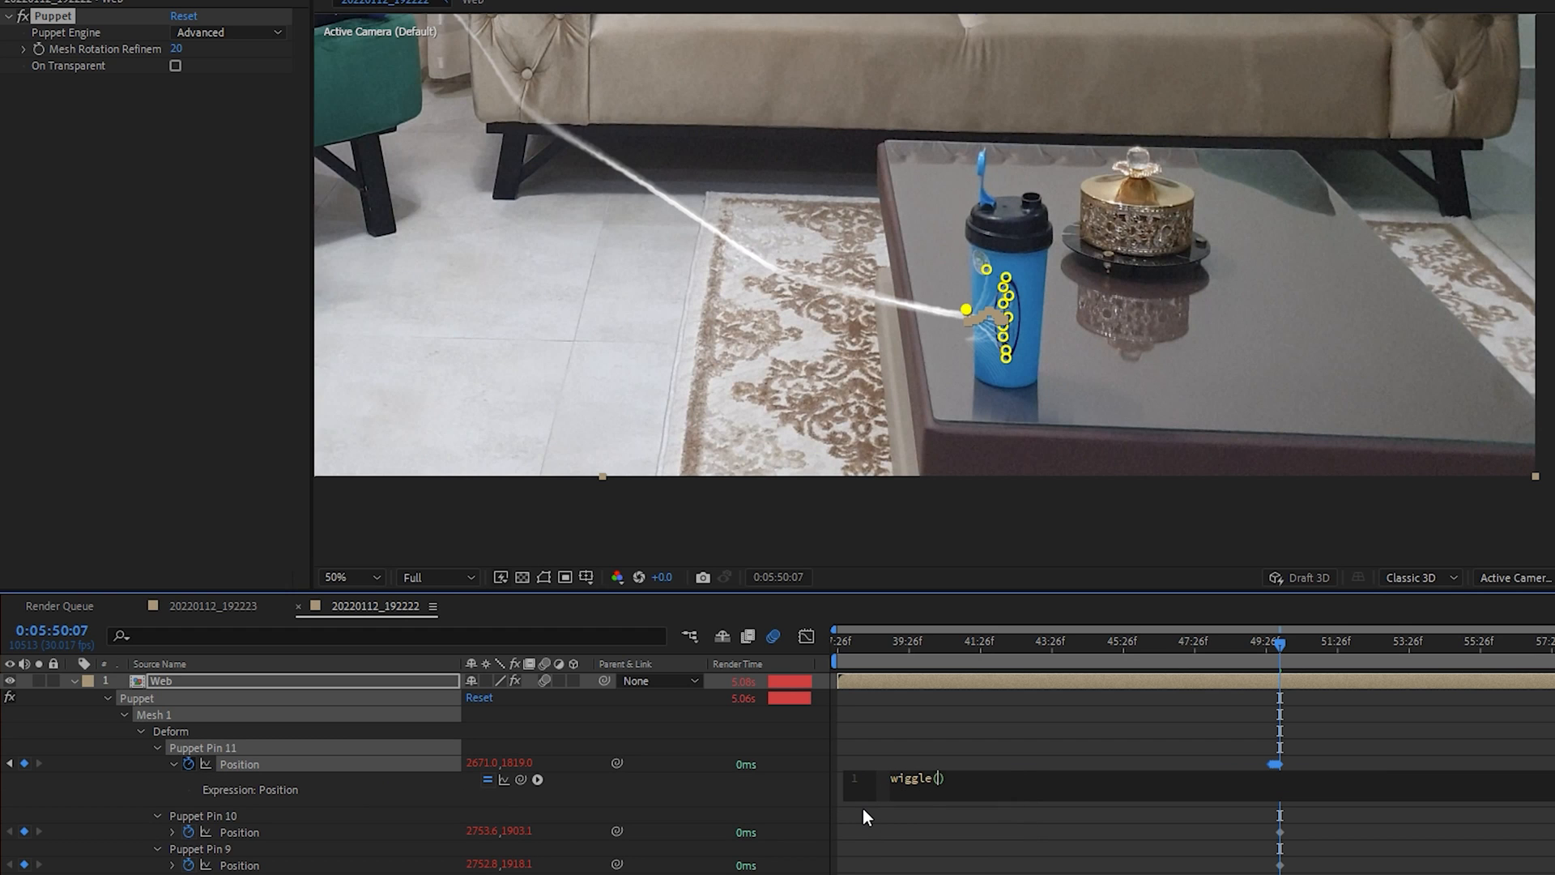
{"action": "type", "text": "2,12"}
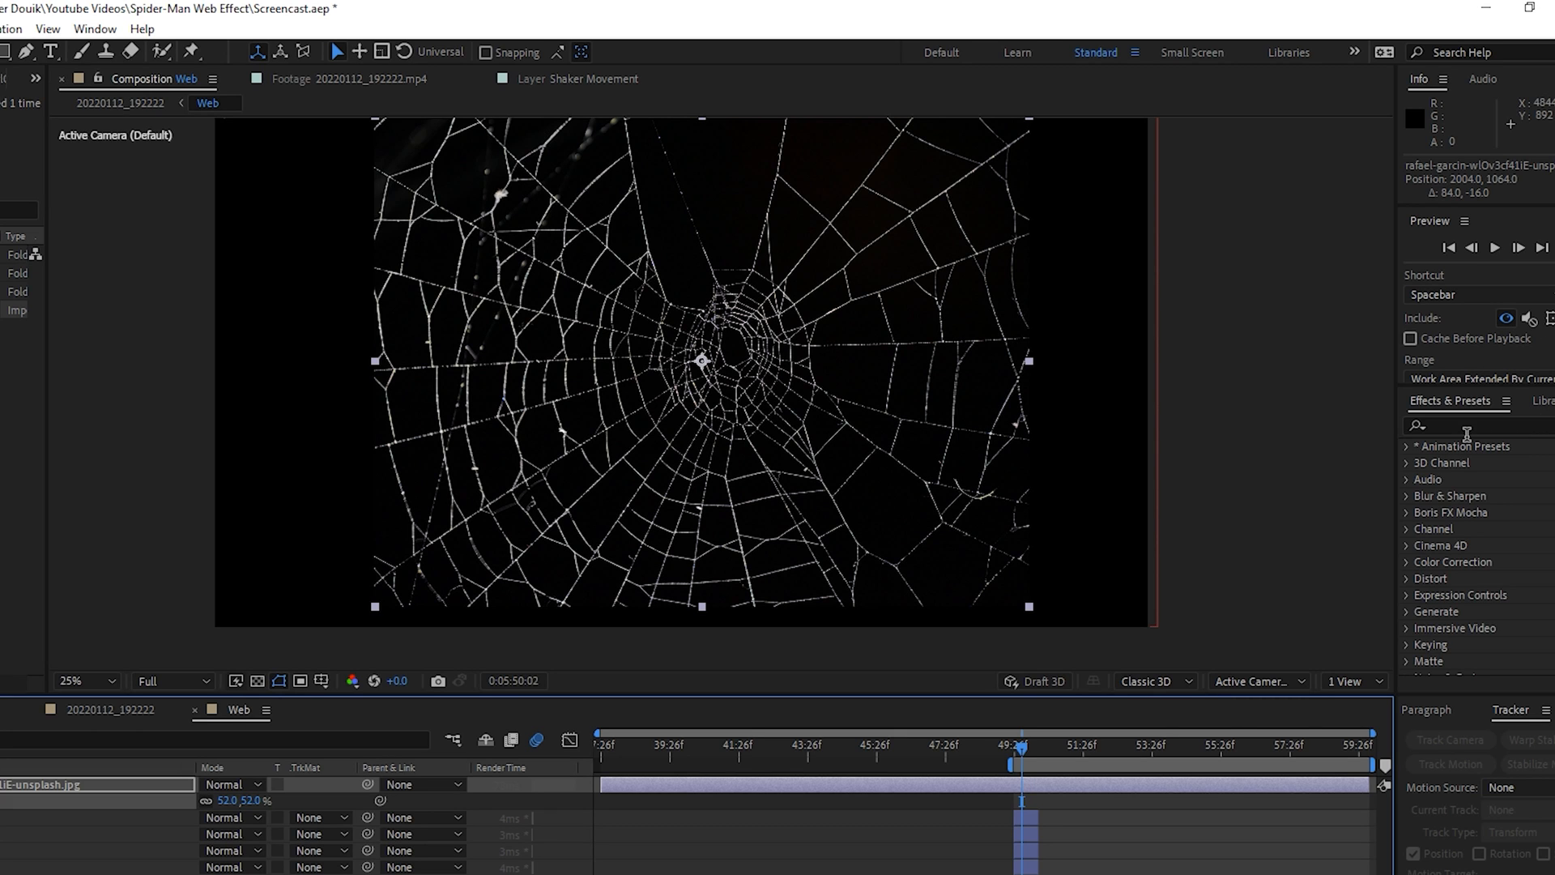
Apply Tint and Curves to the spider web image in the Web composition and pull the curve's midtones down
{"action": "left_click", "coordinate": [1467, 431]}
{"action": "type", "text": "i"}
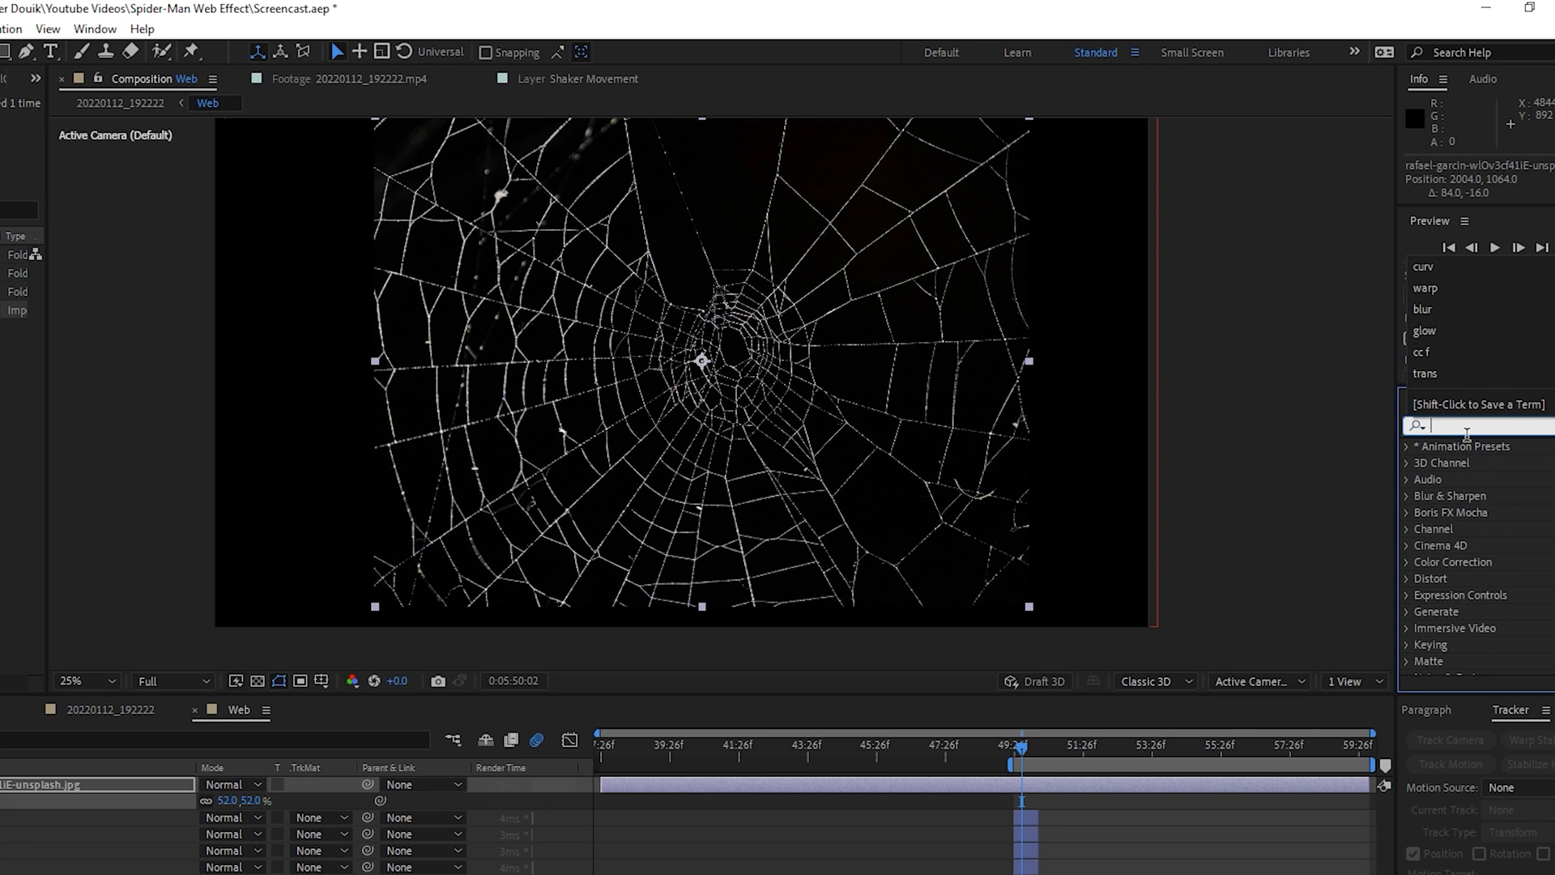
{"action": "type", "text": "tint"}
{"action": "left_click_drag", "start_coordinate": [1481, 515], "coordinate": [871, 465]}
{"action": "left_click", "coordinate": [1467, 427]}
{"action": "type", "text": "curv"}
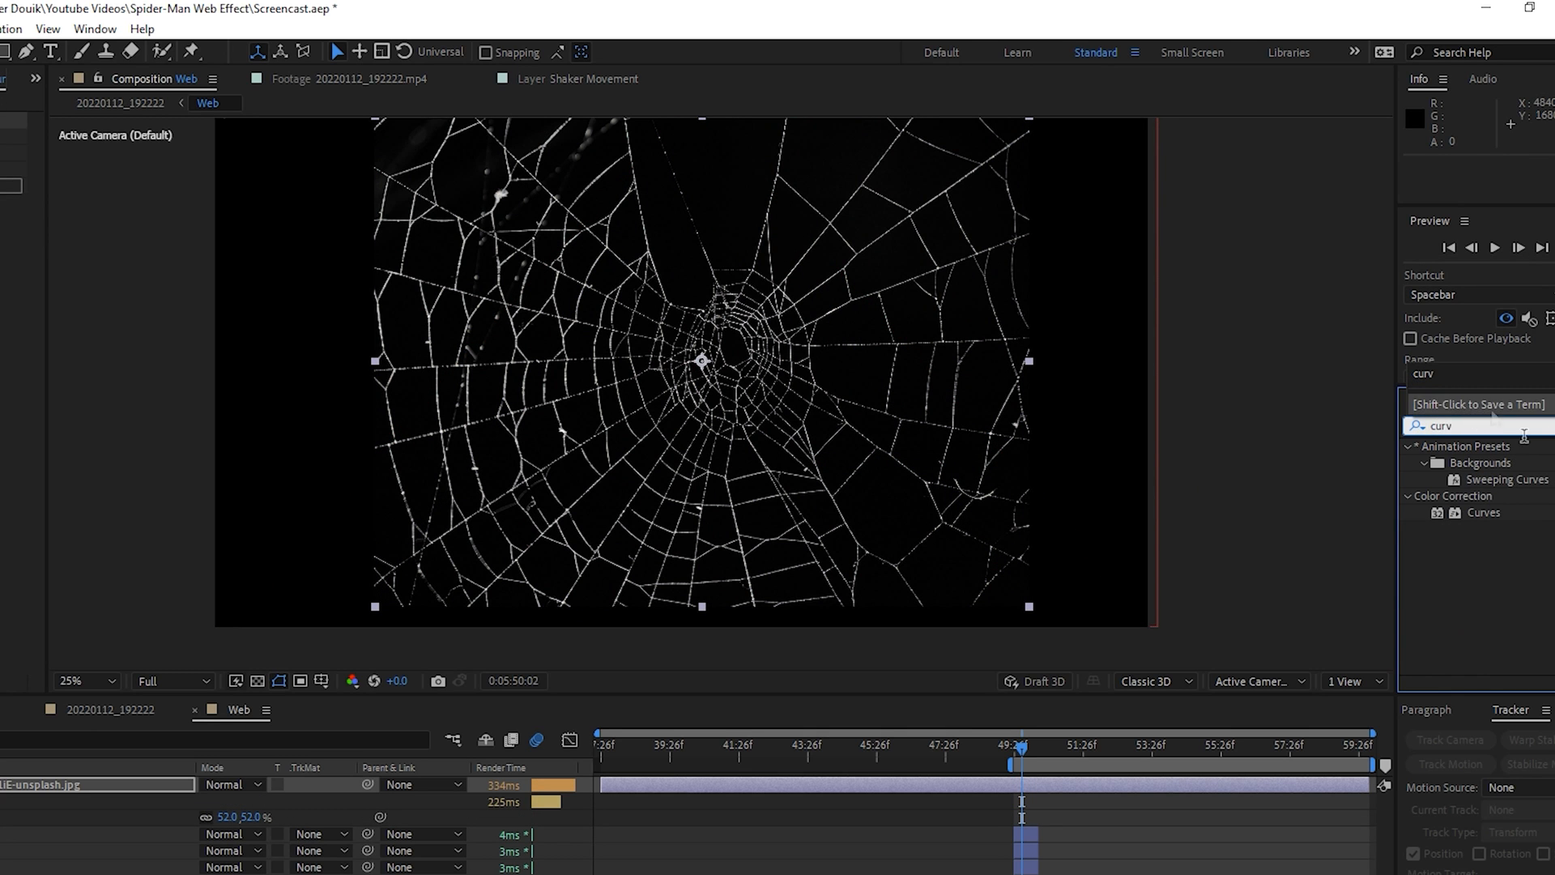
{"action": "double_click", "coordinate": [1483, 513]}
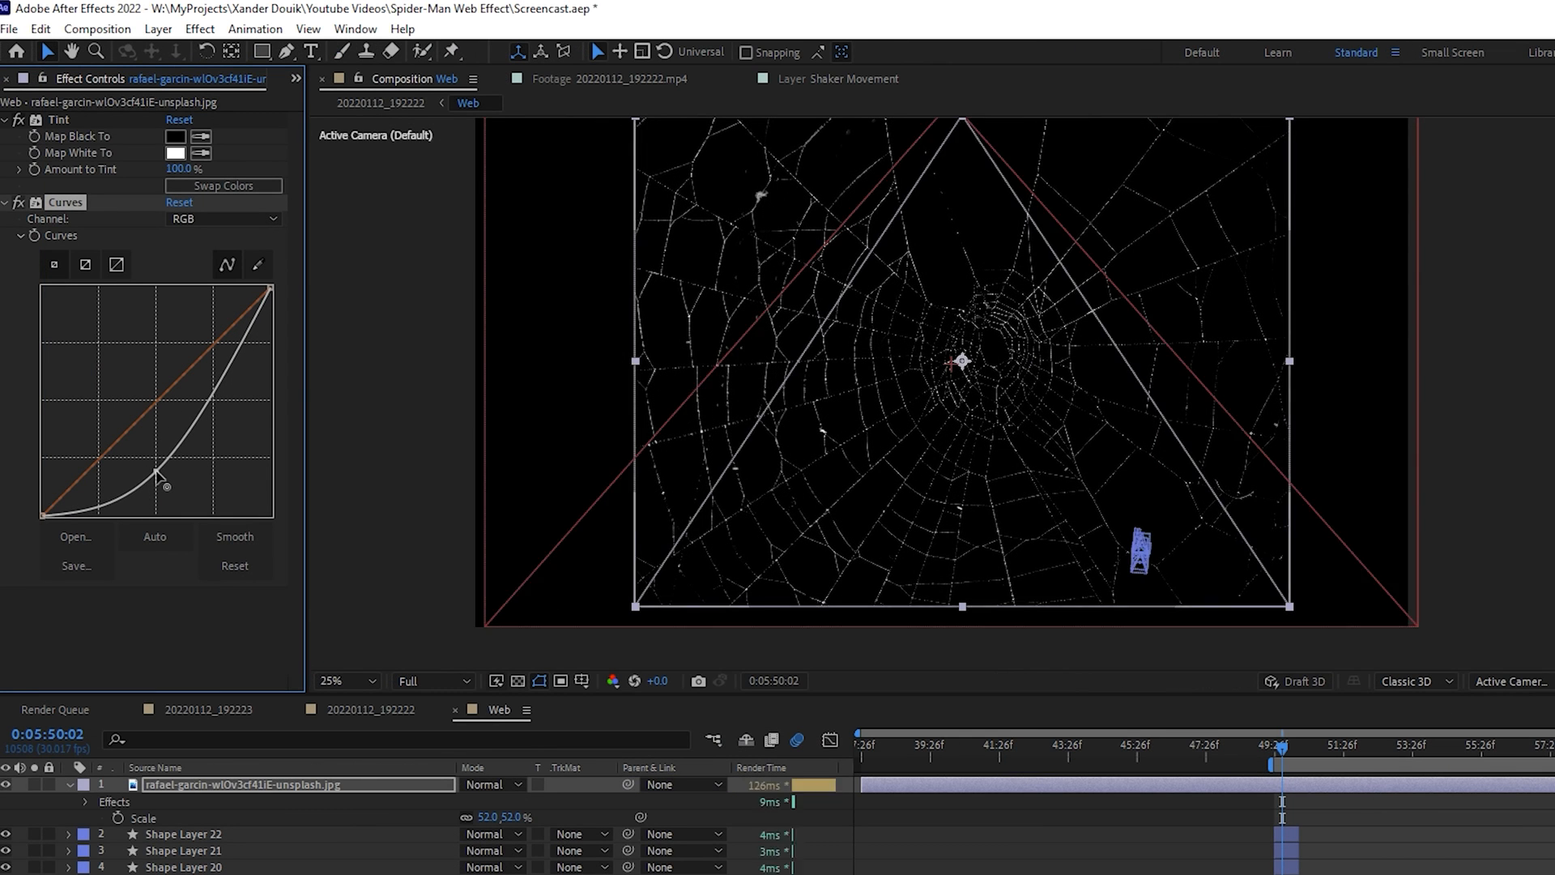
Set the spider web image's blending mode to Screen and close a mask around a section beside the lowest strands
{"action": "left_click", "coordinate": [488, 784]}
{"action": "left_click", "coordinate": [559, 444]}
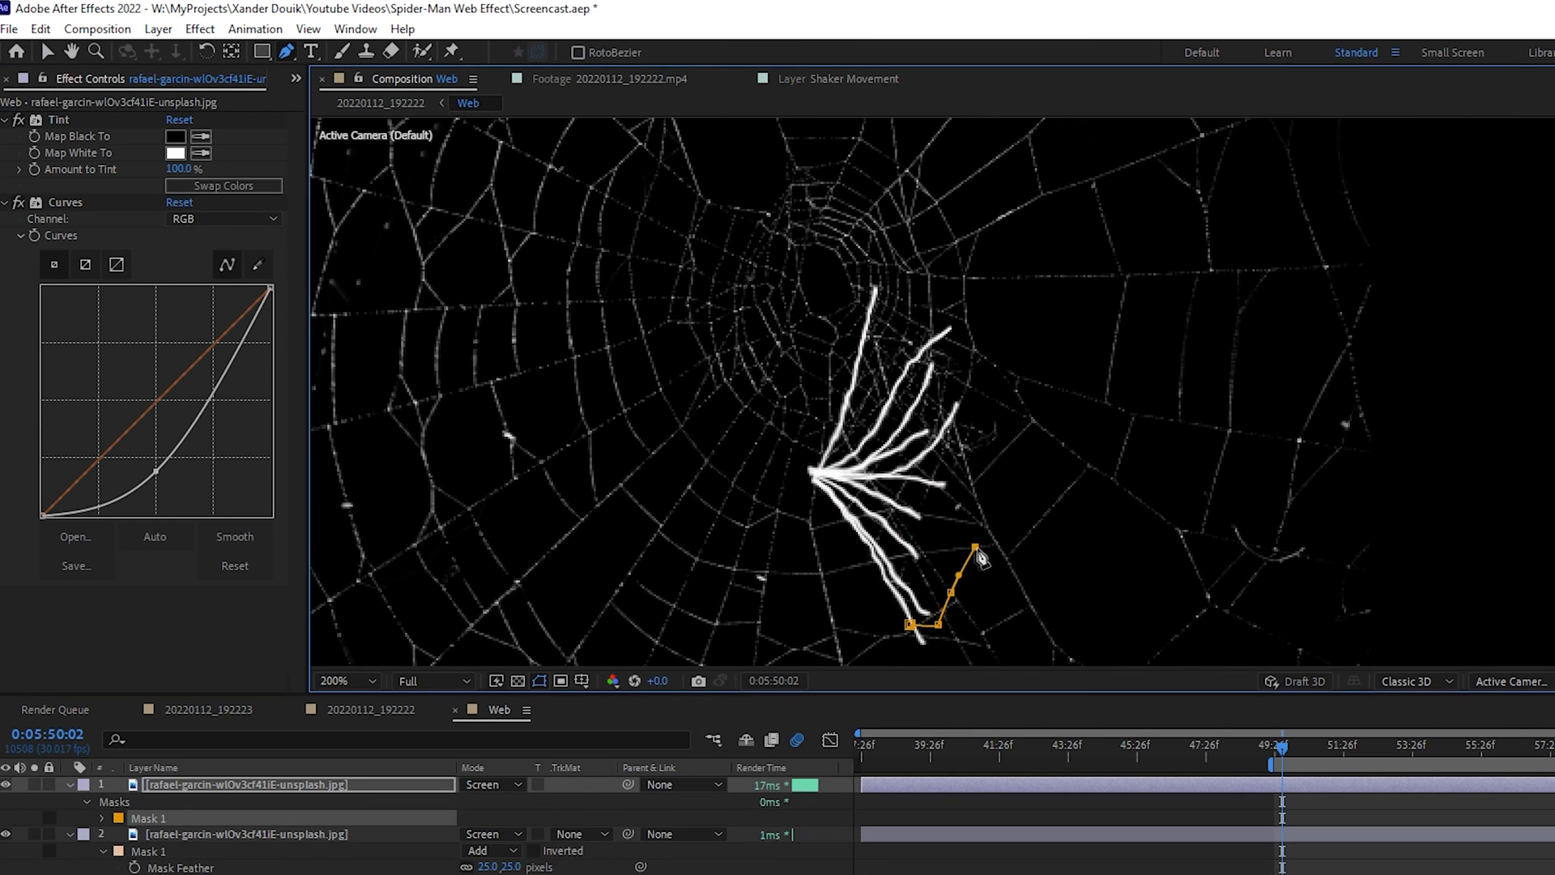
{"action": "left_click", "coordinate": [911, 626]}
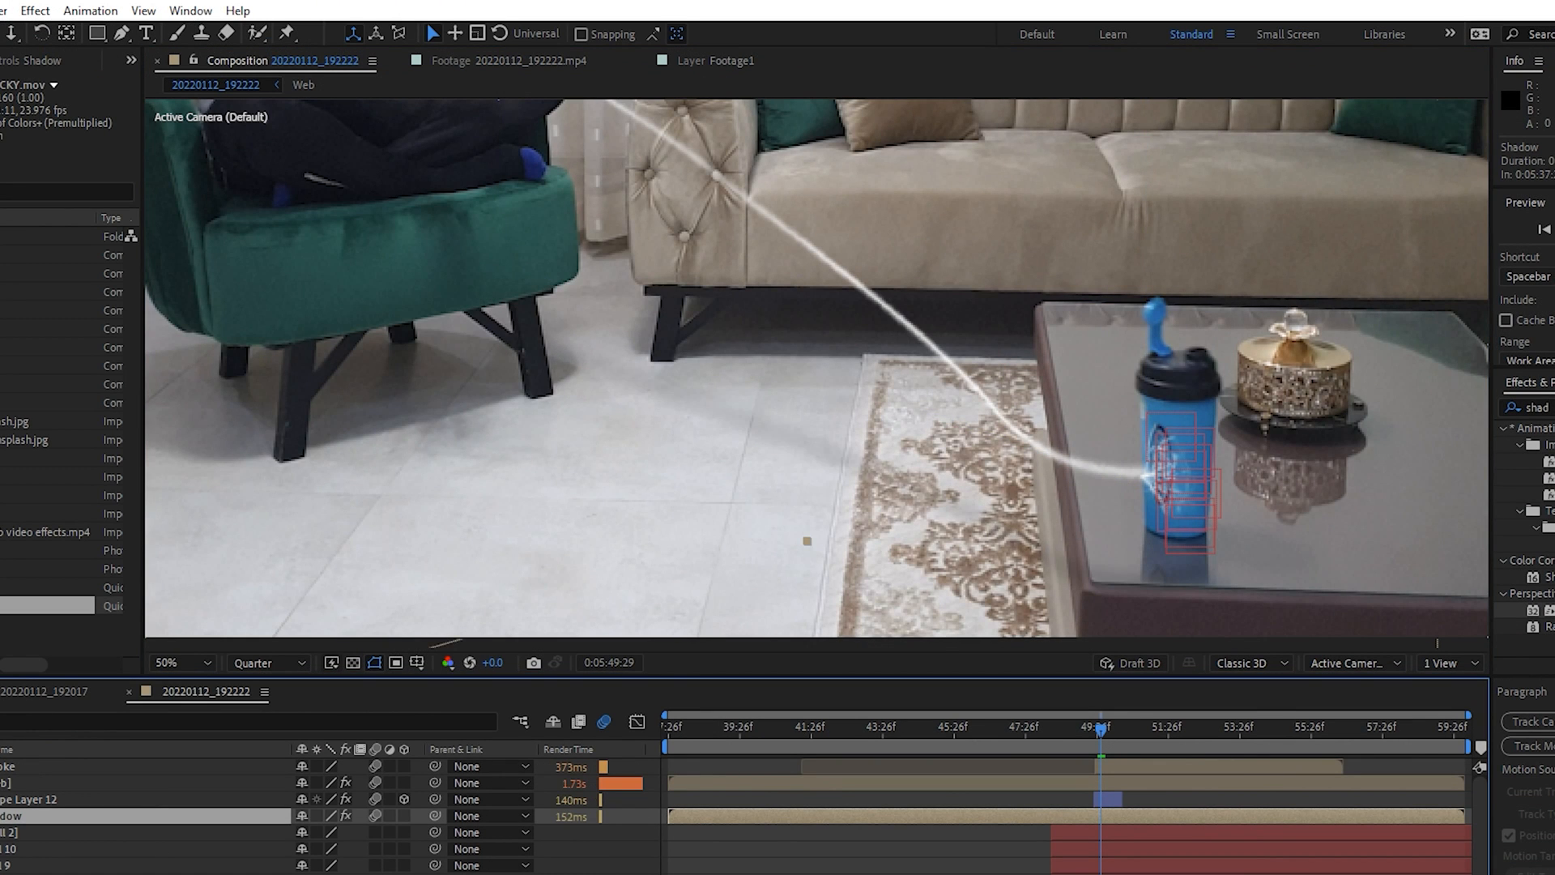
Move the web's Shadow layer lower across the floor, and preview the shaker catch in composition 20220112_192223
{"action": "left_click_drag", "start_coordinate": [632, 353], "coordinate": [757, 618]}
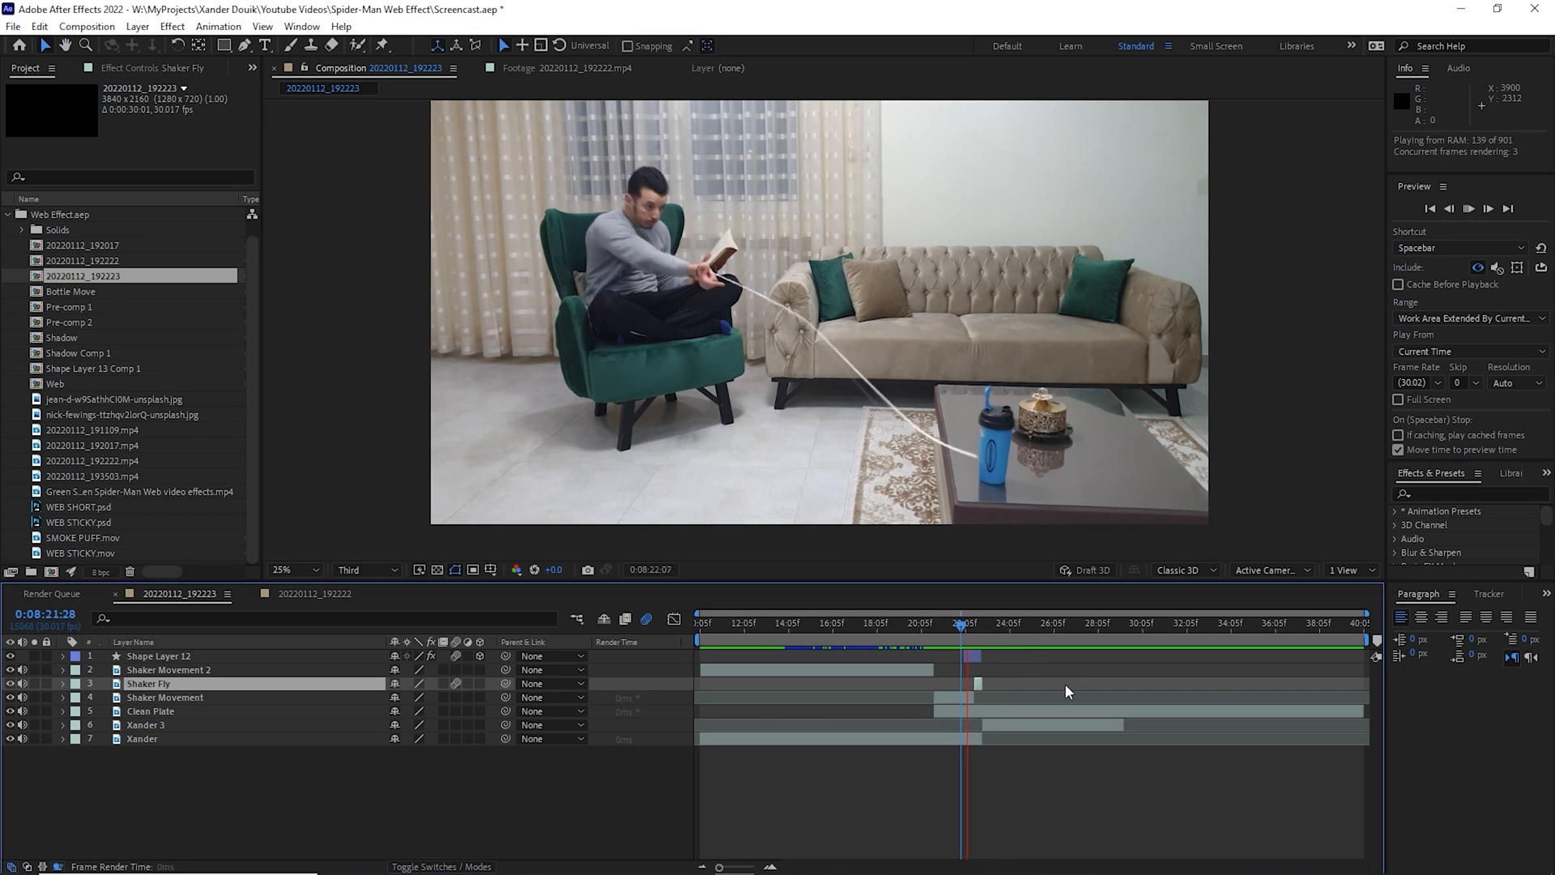
{"action": "key", "text": "space"}
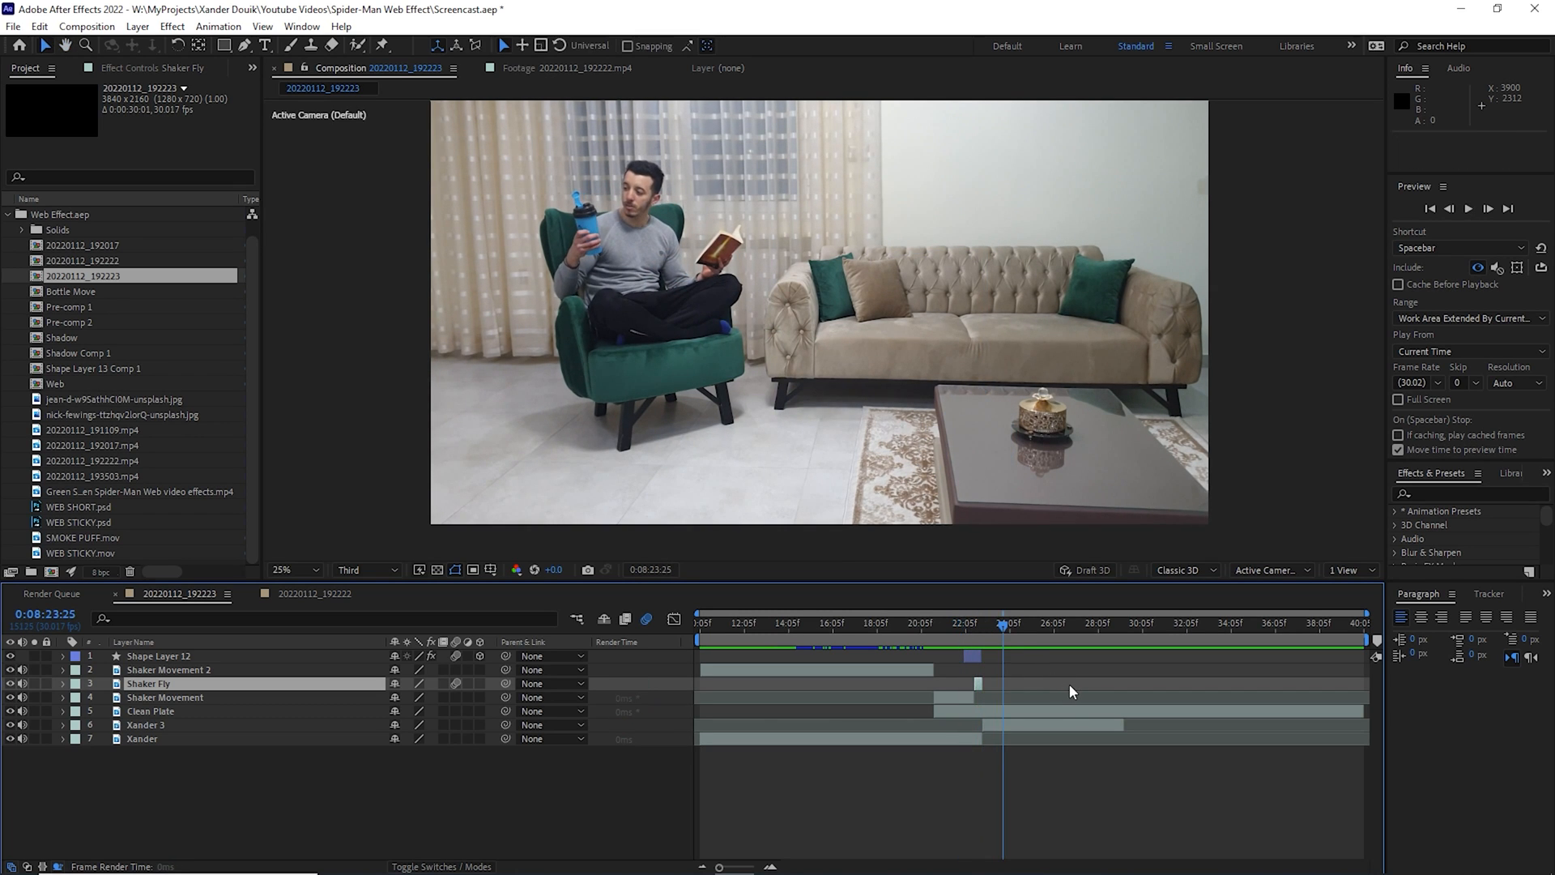